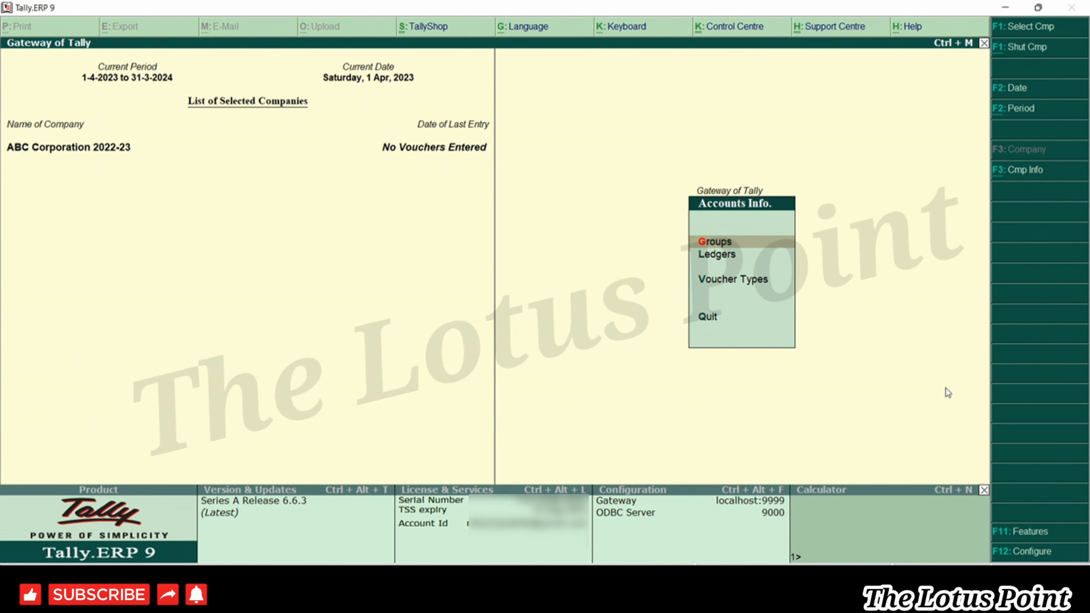
# Open the list of existing voucher types for alteration from the accounts masters.
pyautogui.press('Escape')
pyautogui.press('Escape')
pyautogui.press('n')
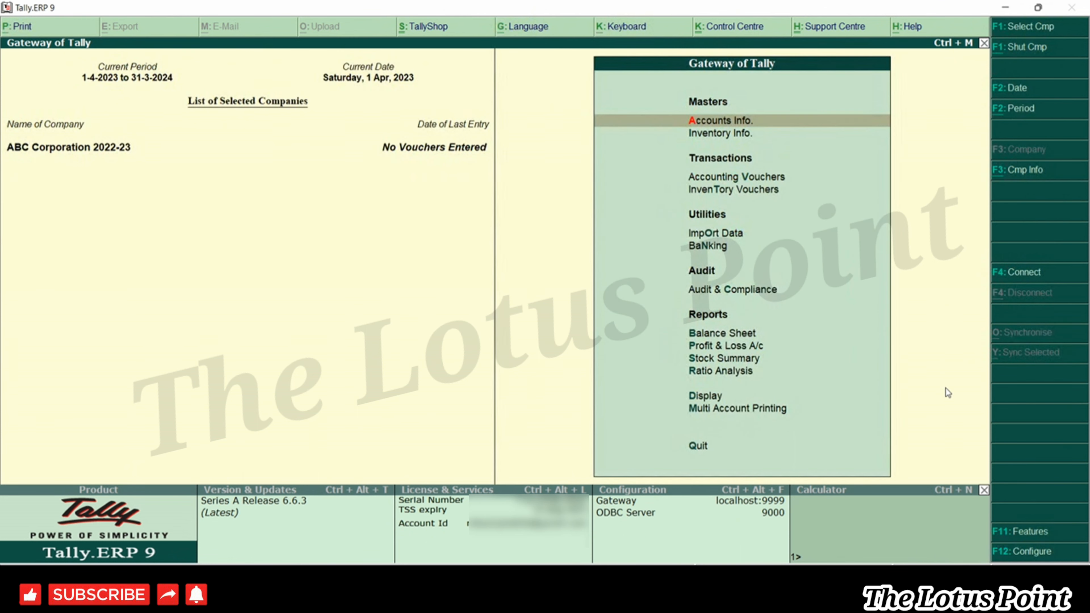
pyautogui.press('Return')
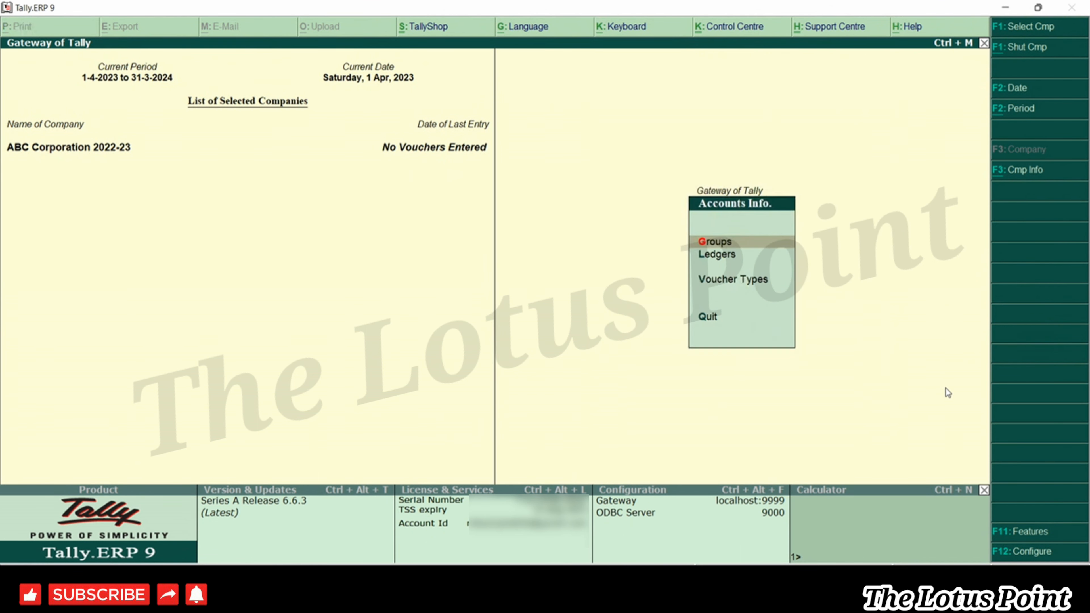
pyautogui.press('Down')
pyautogui.press('Down')
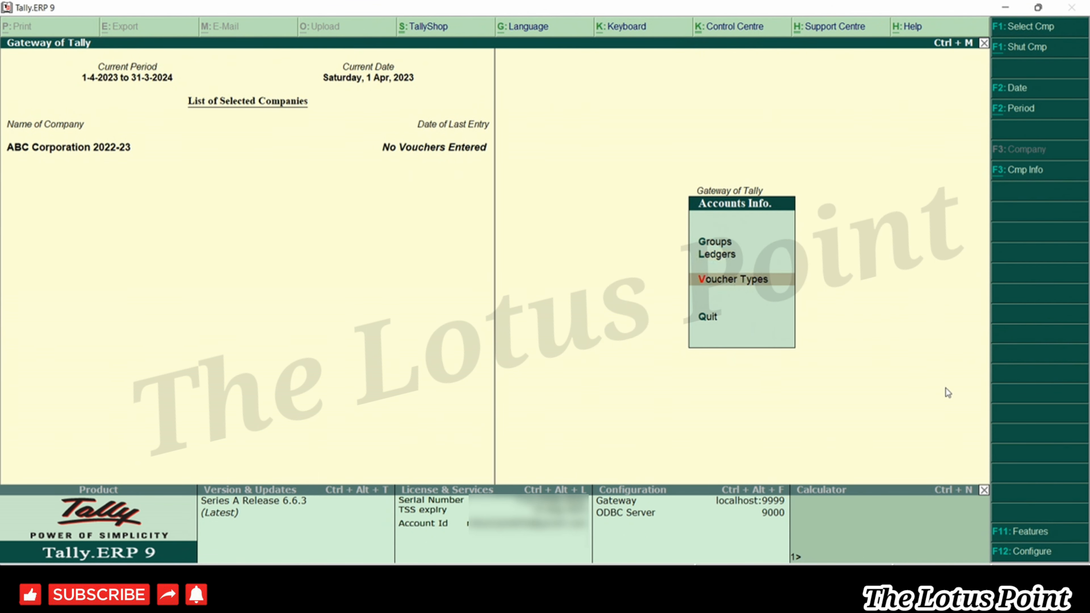
pyautogui.press('Return')
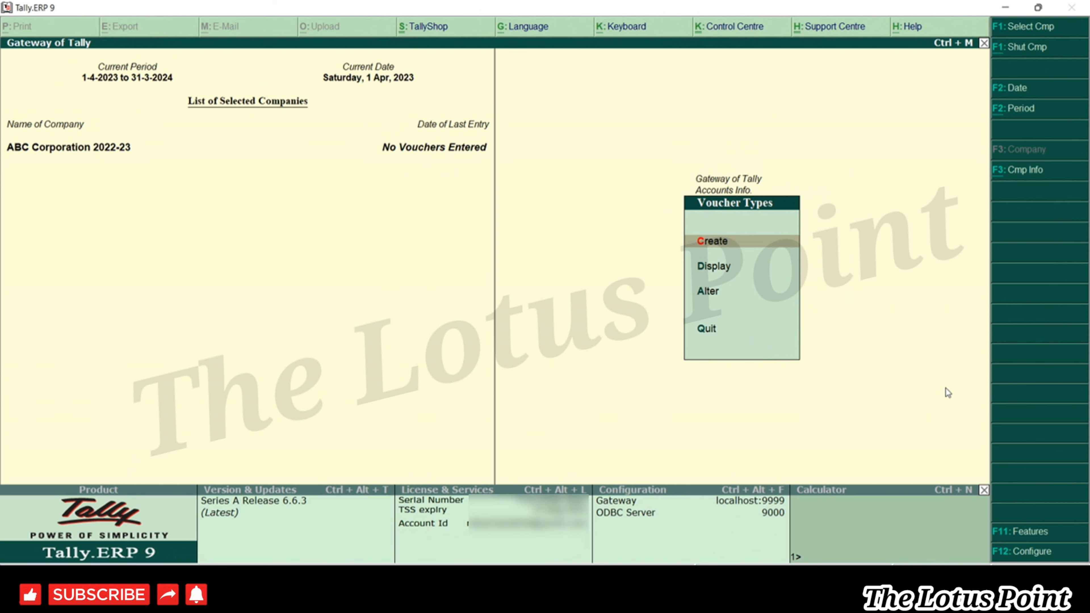
pyautogui.press('Down')
pyautogui.press('Return')
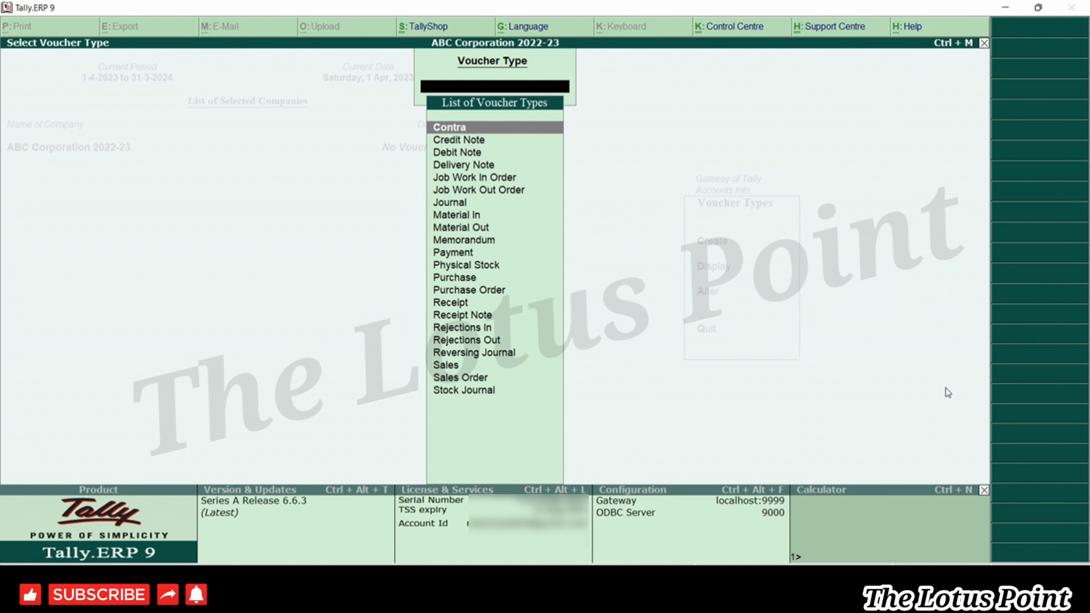
# Look through the list of voucher types available for alteration, from Contra down to Purchase.
pyautogui.press('Down')
pyautogui.press('Down')
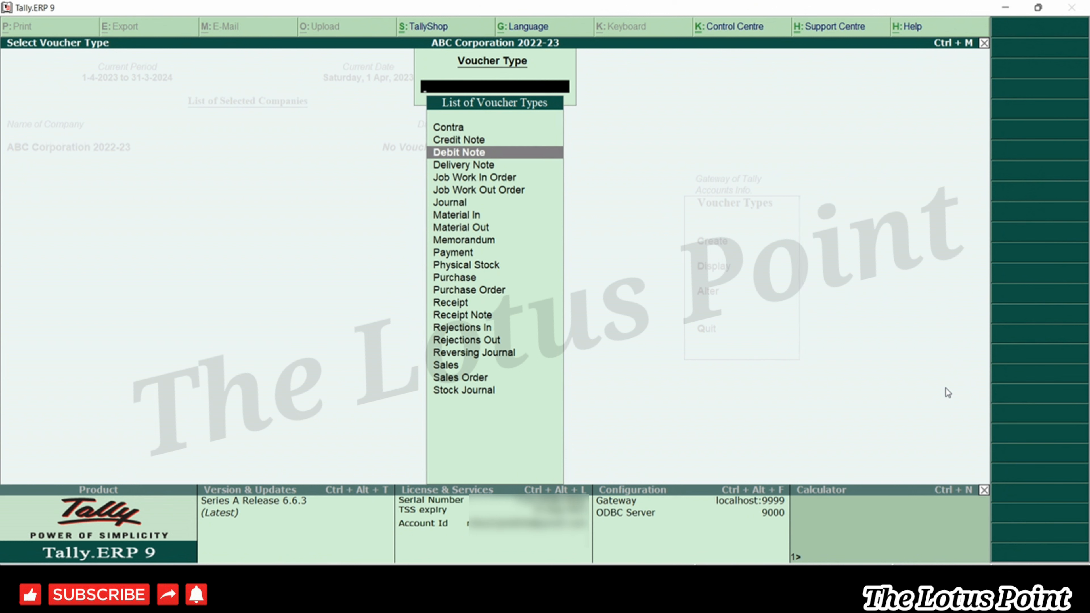
pyautogui.press('Down')
pyautogui.press('Down')
pyautogui.press('Down')
pyautogui.press('Down')
pyautogui.press('Down')
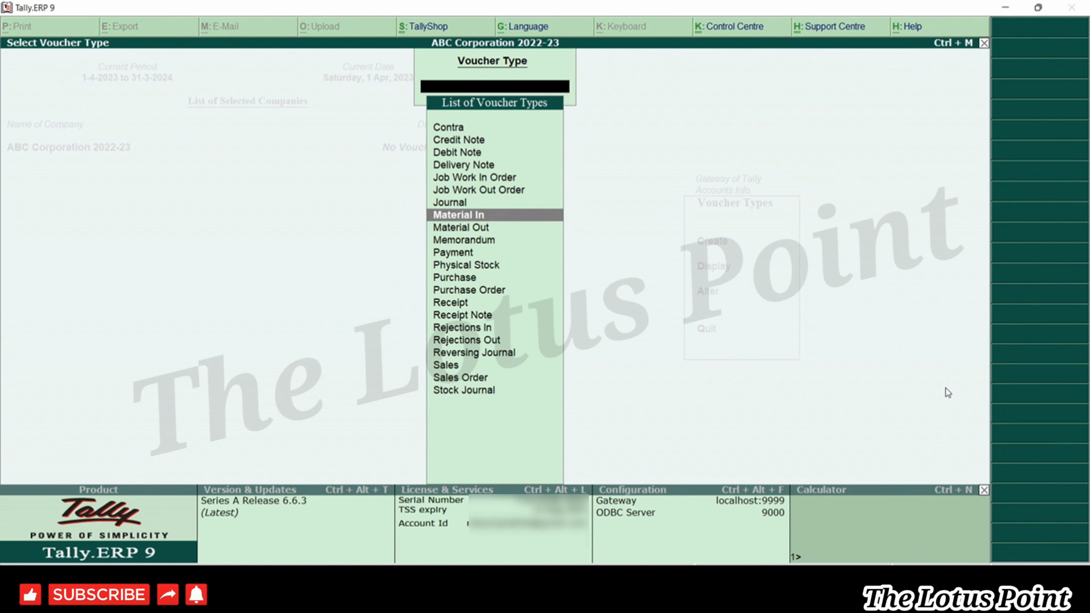
pyautogui.press('Down')
pyautogui.press('Down')
pyautogui.press('Down')
pyautogui.press('Down')
pyautogui.press('Down')
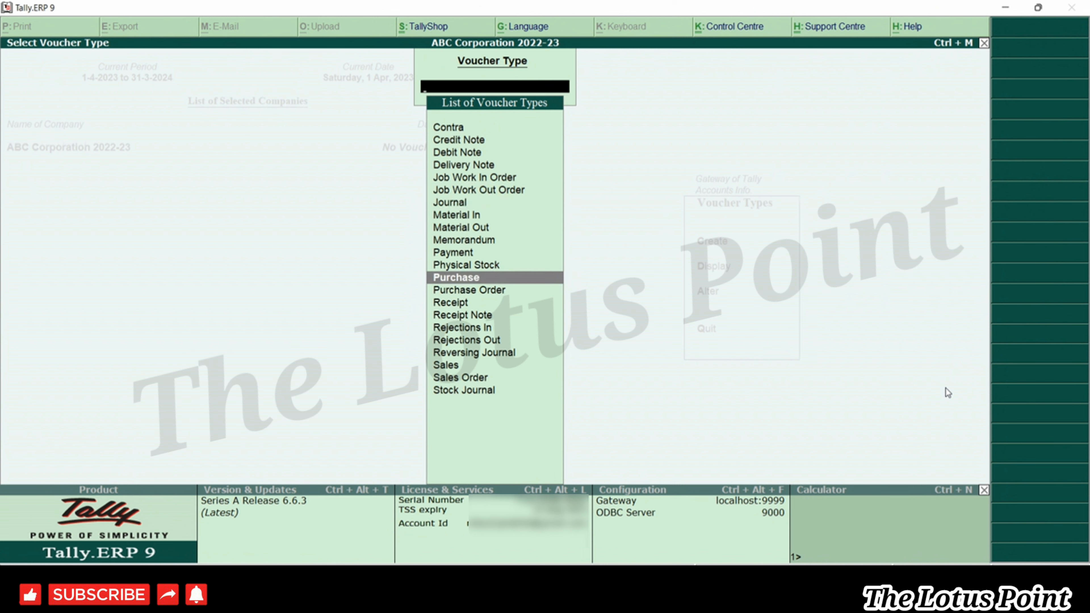
pyautogui.press('Home')
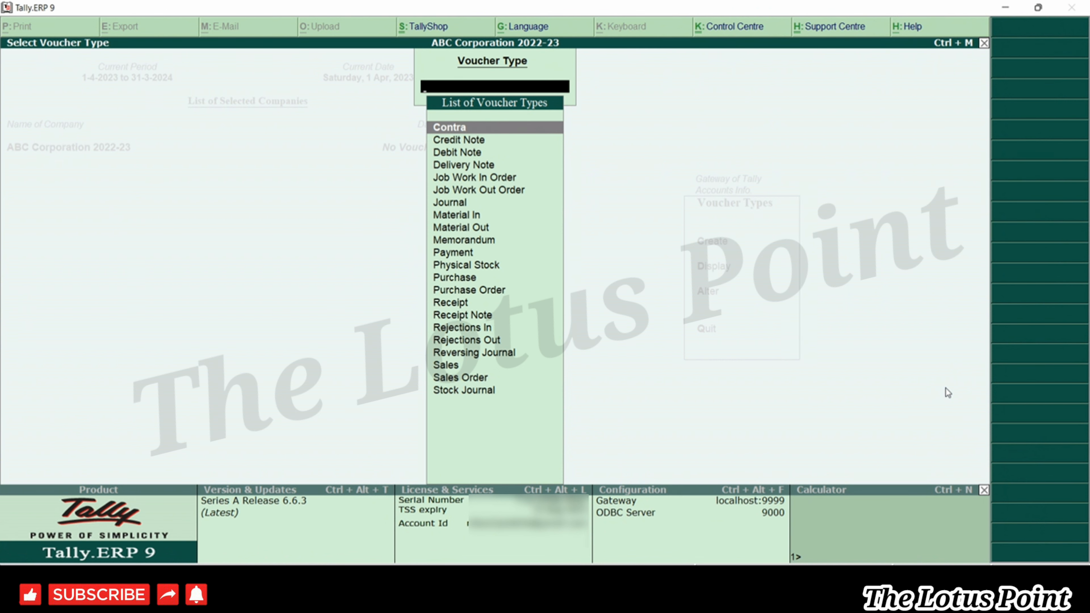
# Open the Contra voucher type for alteration, keeping its name, alias and abbreviation, and go to its method of voucher numbering.
pyautogui.press('Escape')
pyautogui.press('Down')
pyautogui.press('Return')
pyautogui.press('Return')
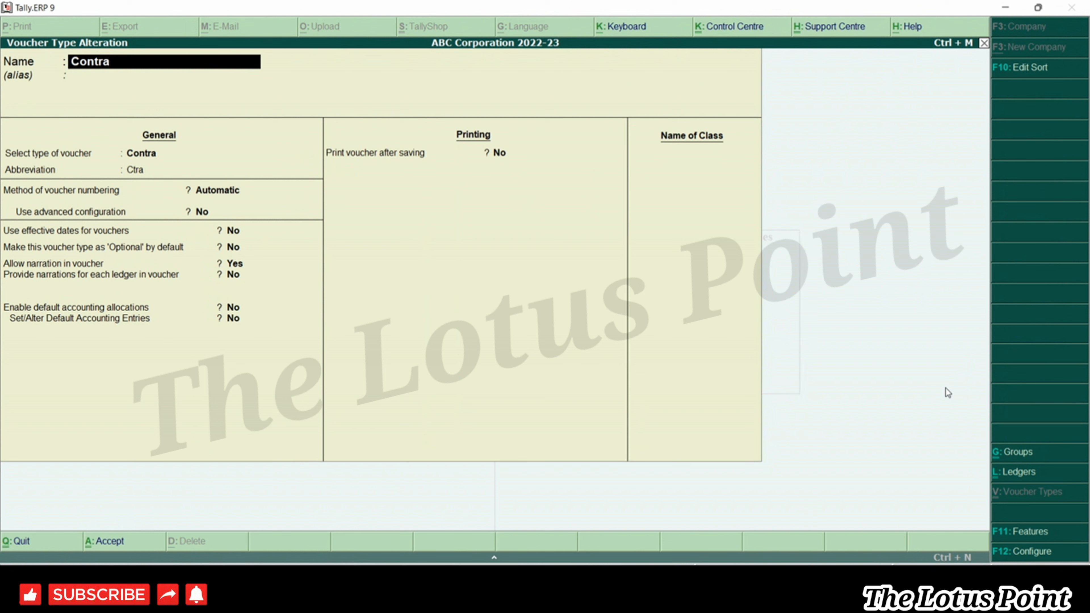
pyautogui.press('Return')
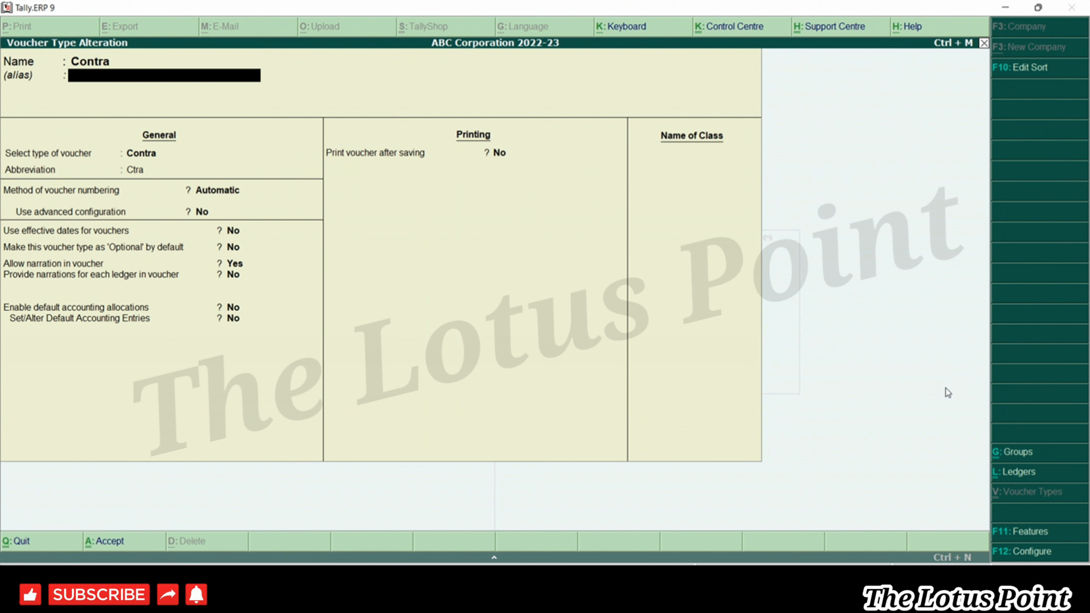
pyautogui.press('Return')
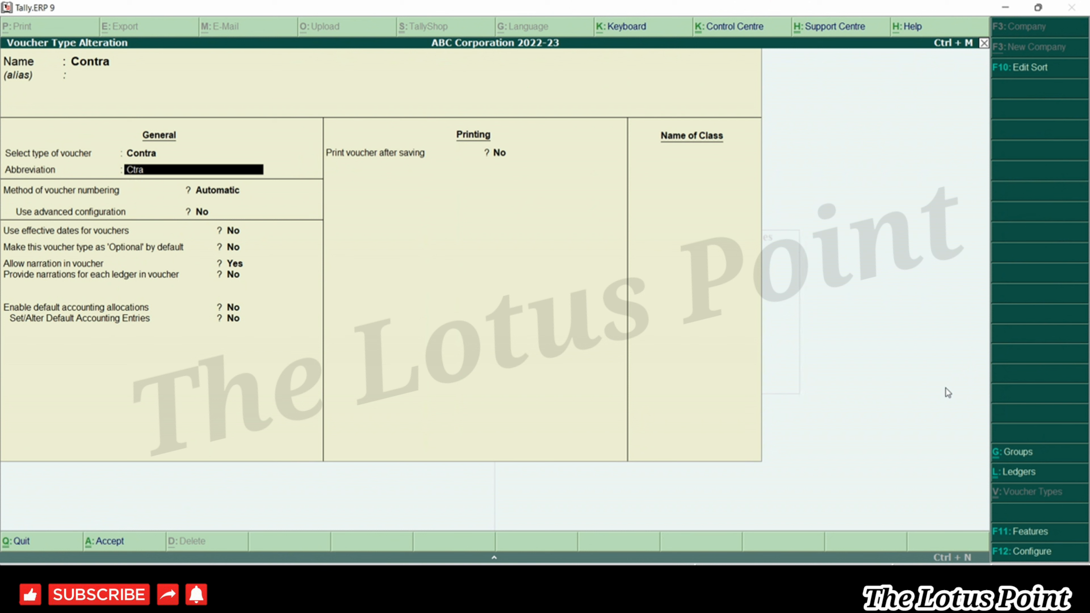
pyautogui.press('Return')
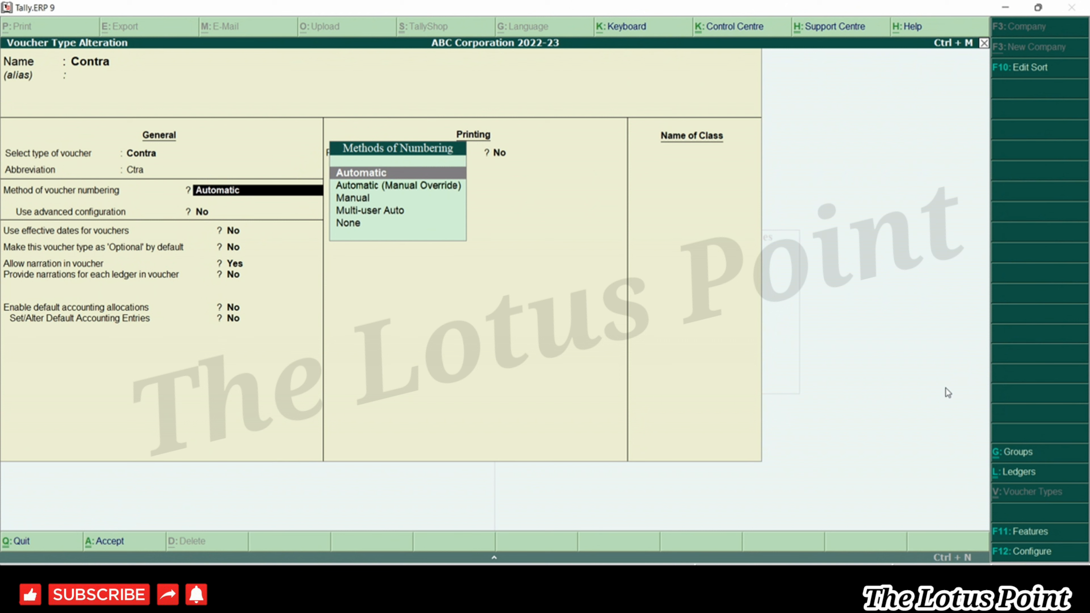
# Go through the available numbering methods and set the Contra voucher's method of numbering to None.
pyautogui.press('Down')
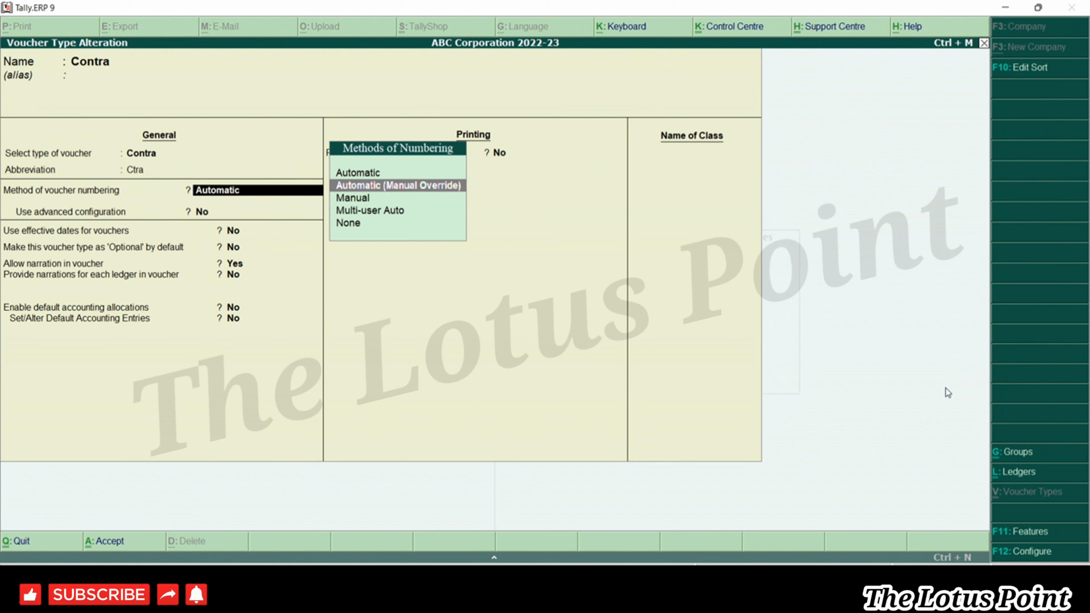
pyautogui.press('Down')
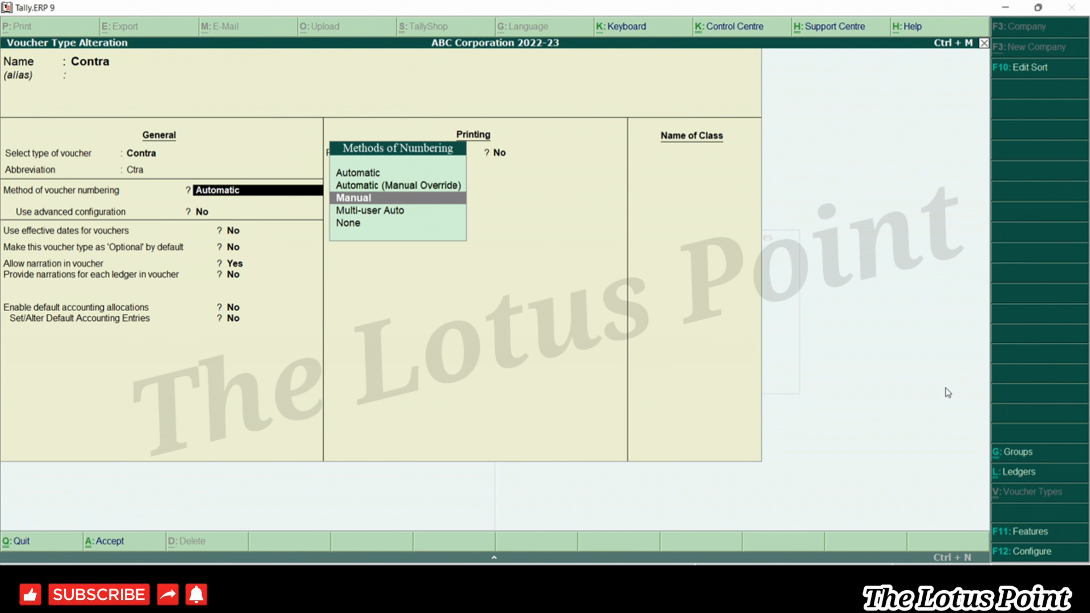
pyautogui.press('Down')
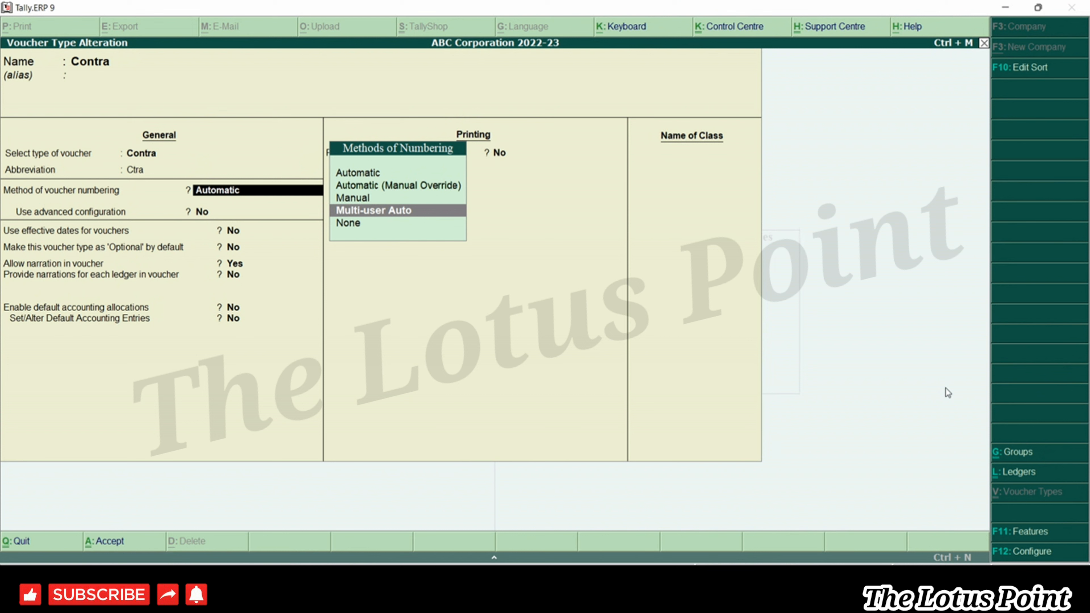
pyautogui.press('Down')
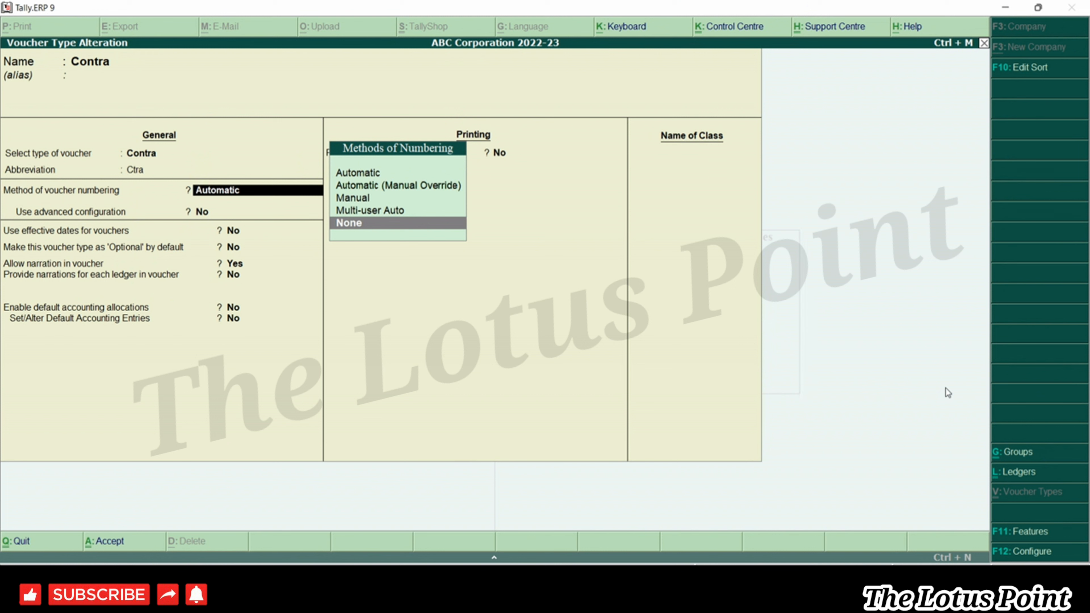
pyautogui.press('Return')
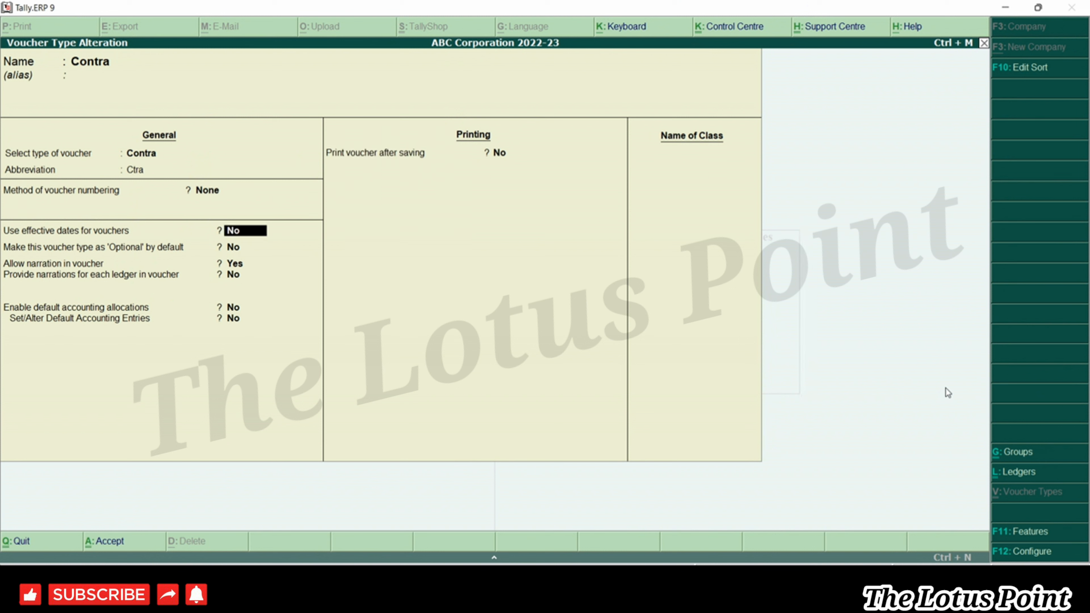
# Set the Contra voucher's method of numbering back to Automatic.
pyautogui.press('BackSpace')
pyautogui.press('Up')
pyautogui.press('Up')
pyautogui.press('Up')
pyautogui.press('Up')
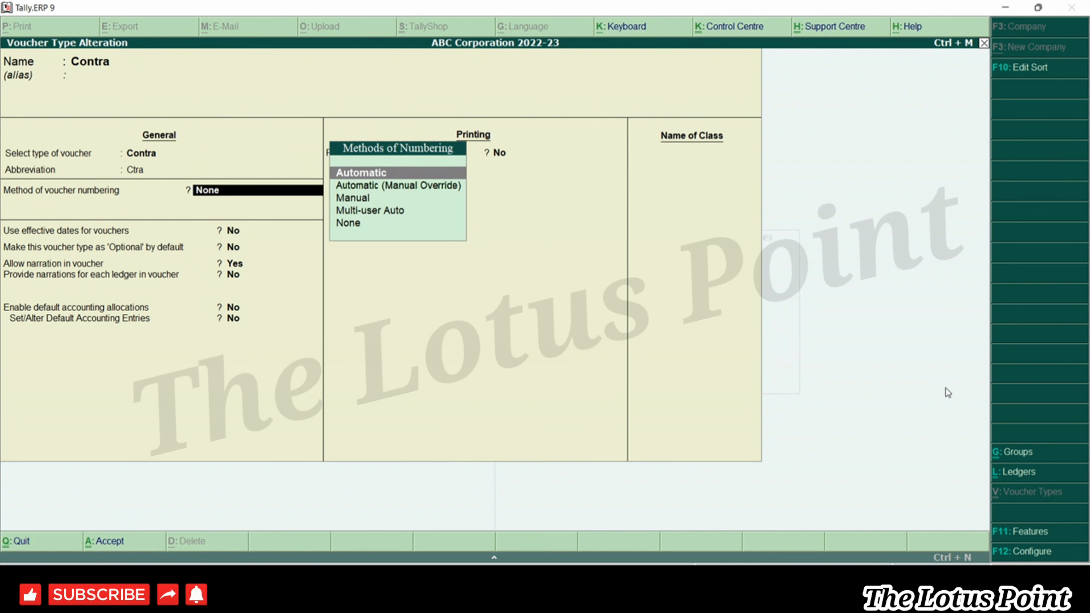
pyautogui.press('Return')
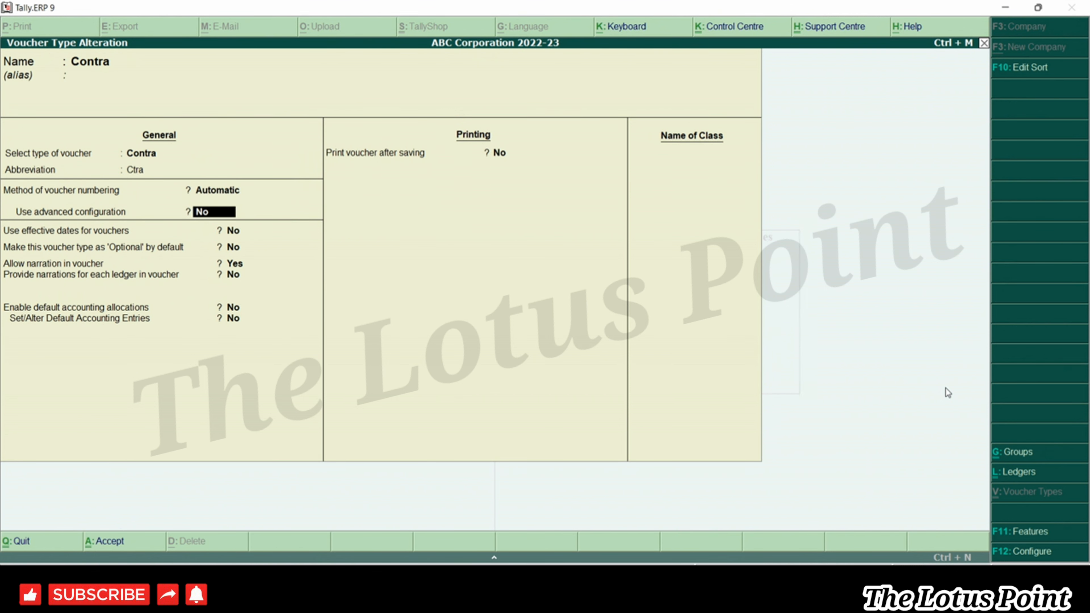
# Enable advanced configuration for Contra numbering and go through the starting number, numerical width, zero prefill and restart settings.
pyautogui.press('y')
pyautogui.press('Return')
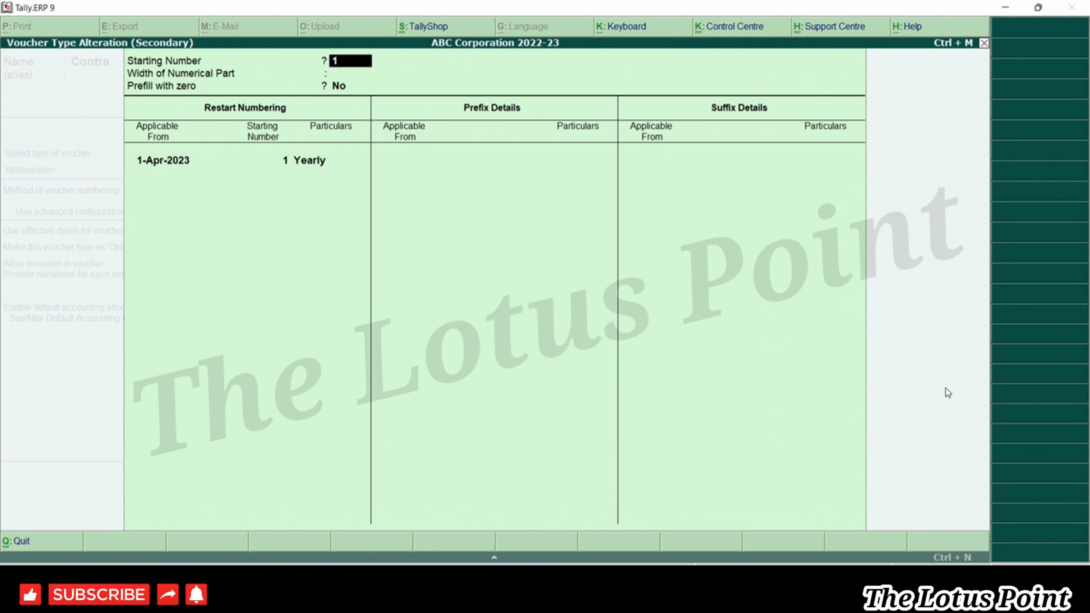
pyautogui.press('Return')
pyautogui.press('Return')
pyautogui.press('Return')
pyautogui.press('Return')
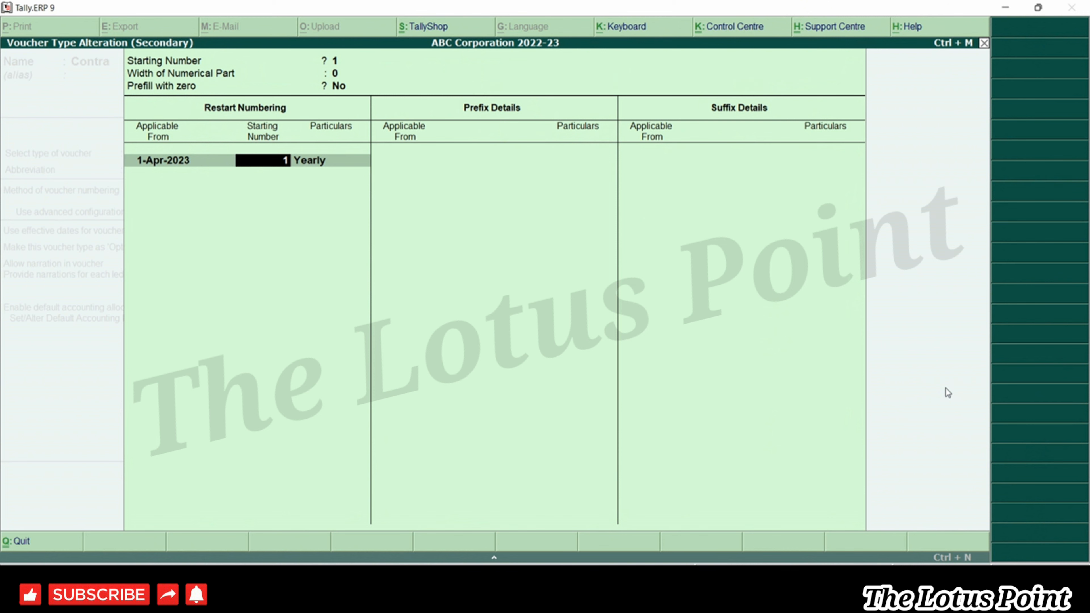
# Leave the advanced numbering settings and set Use advanced configuration to No for the Contra voucher type.
pyautogui.press('BackSpace')
pyautogui.press('Escape')
pyautogui.press('y')
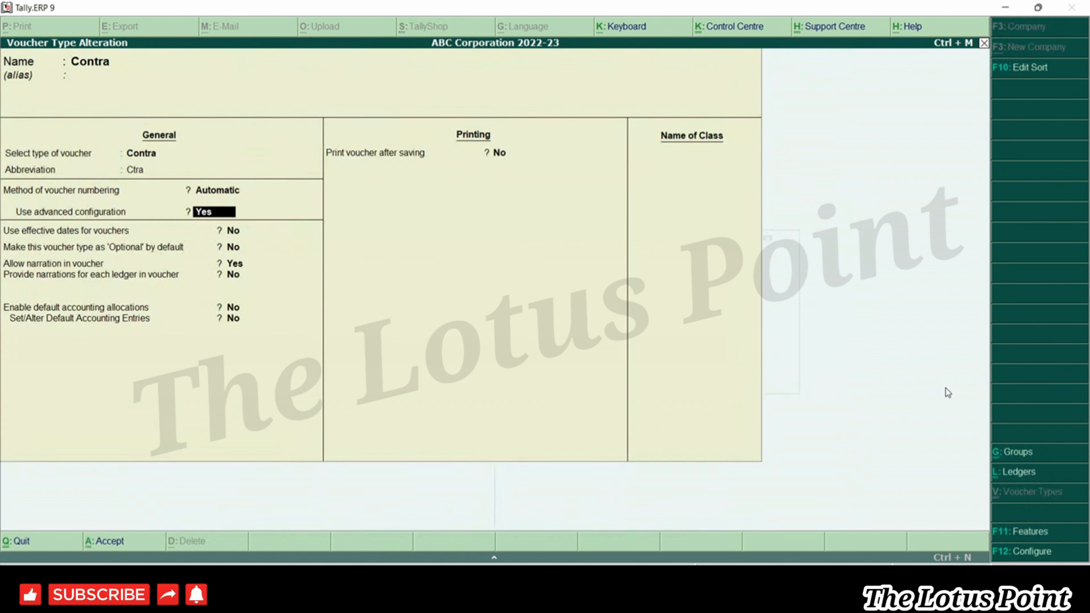
pyautogui.press('n')
pyautogui.press('Return')
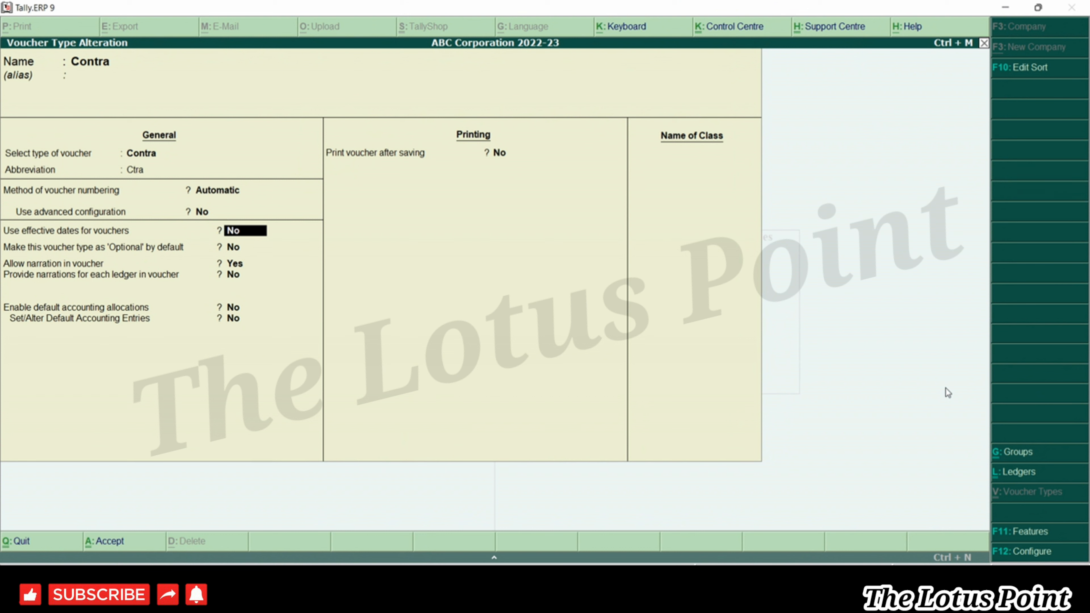
# Keep the remaining Contra options for effective dates, narration, accounting allocations, printing and class, and accept the voucher type.
pyautogui.press('Return')
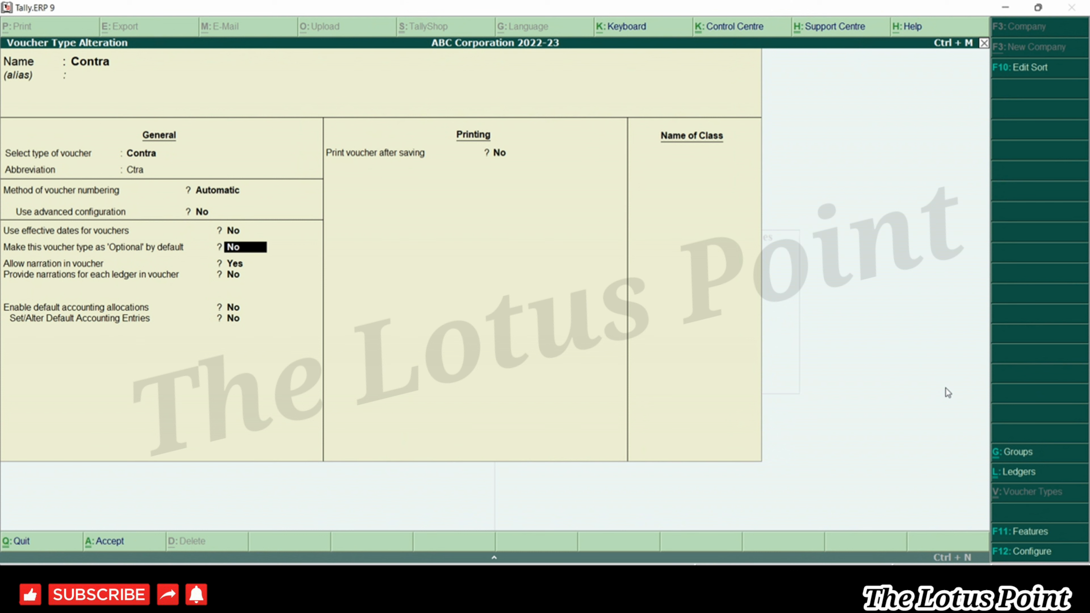
pyautogui.press('Return')
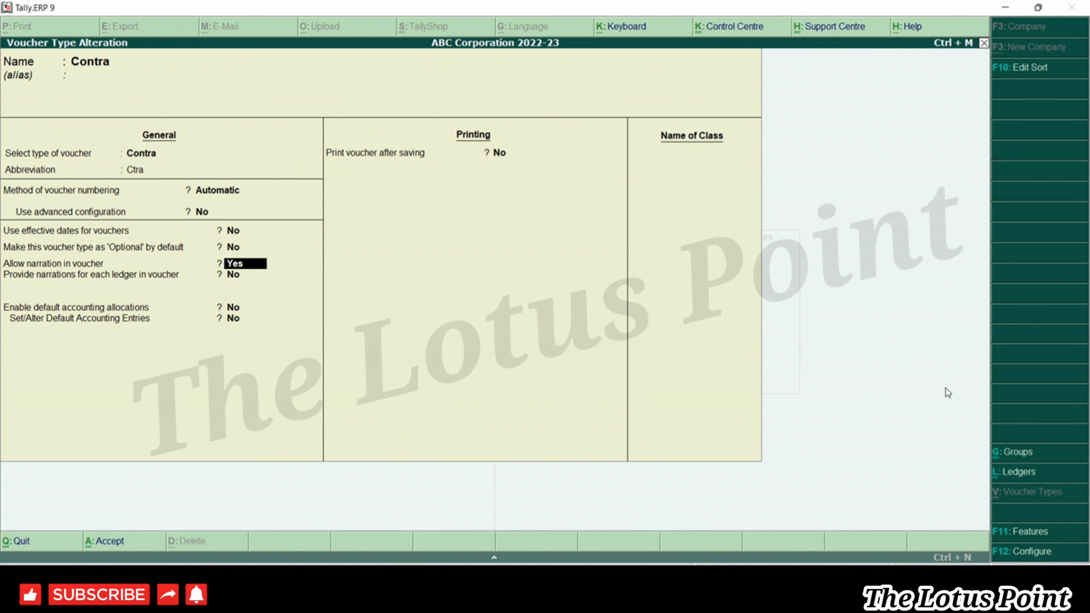
pyautogui.press('Return')
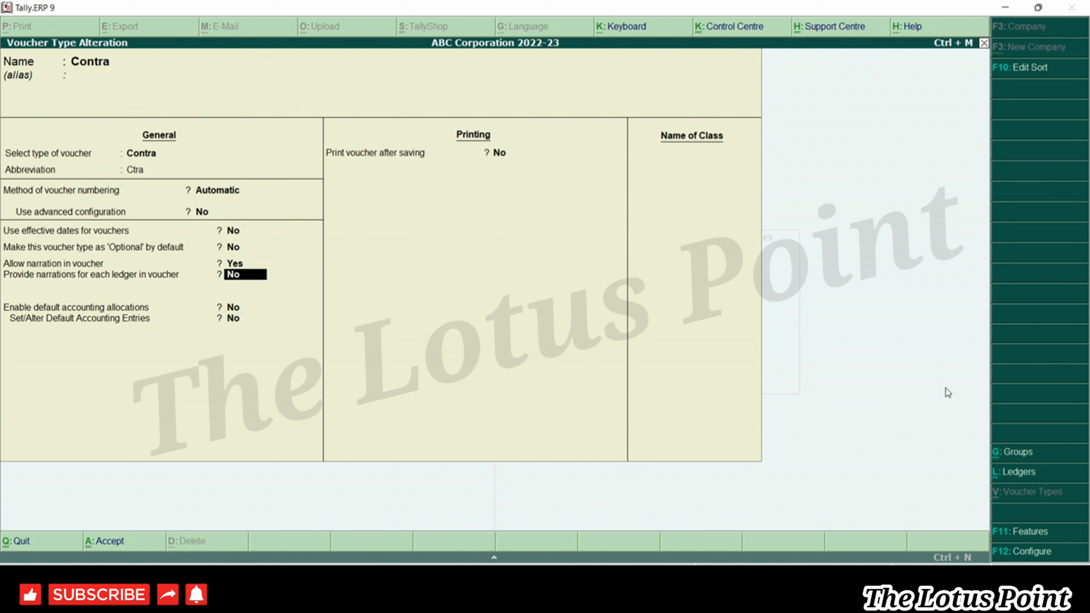
pyautogui.press('Return')
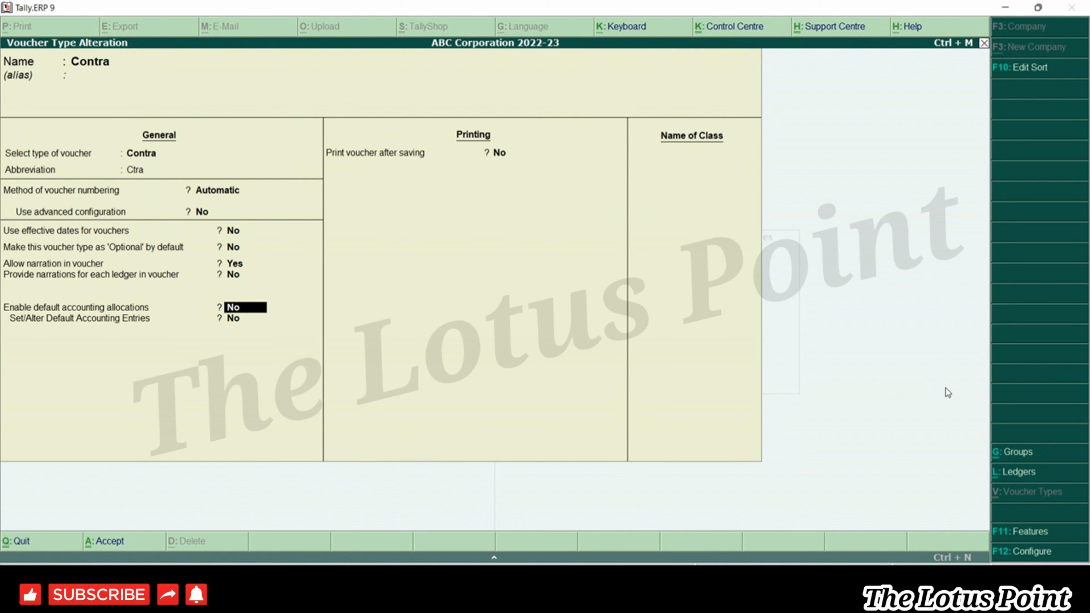
pyautogui.press('Return')
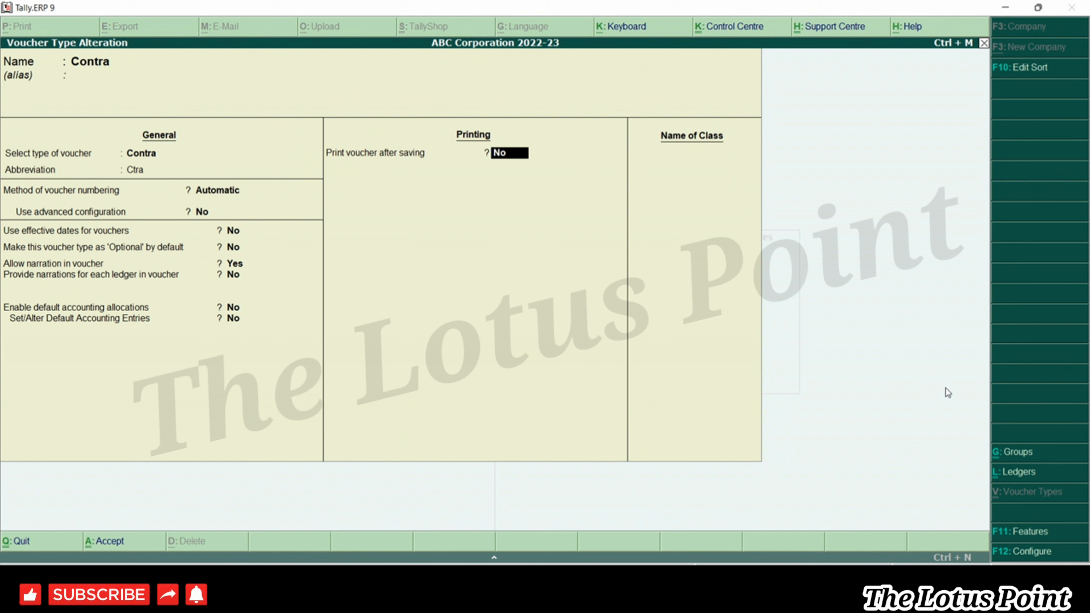
pyautogui.press('Return')
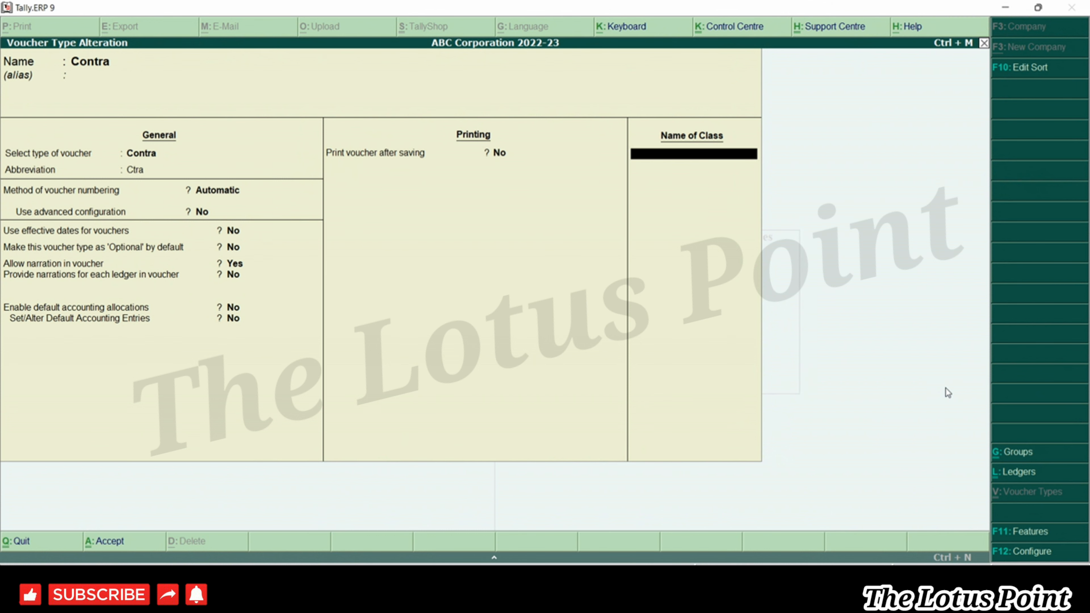
pyautogui.press('Return')
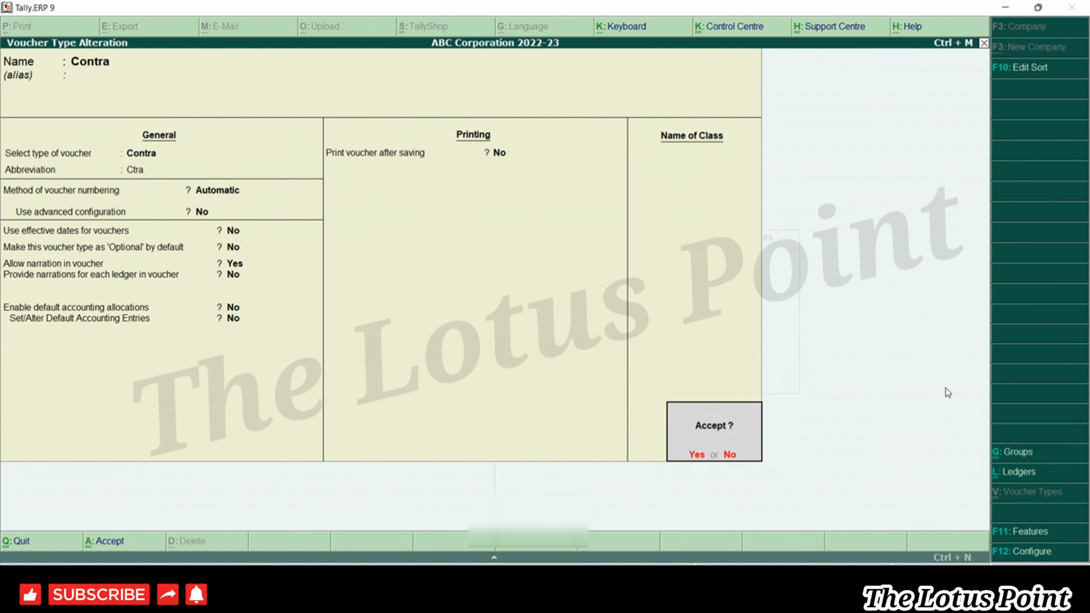
pyautogui.press('Return')
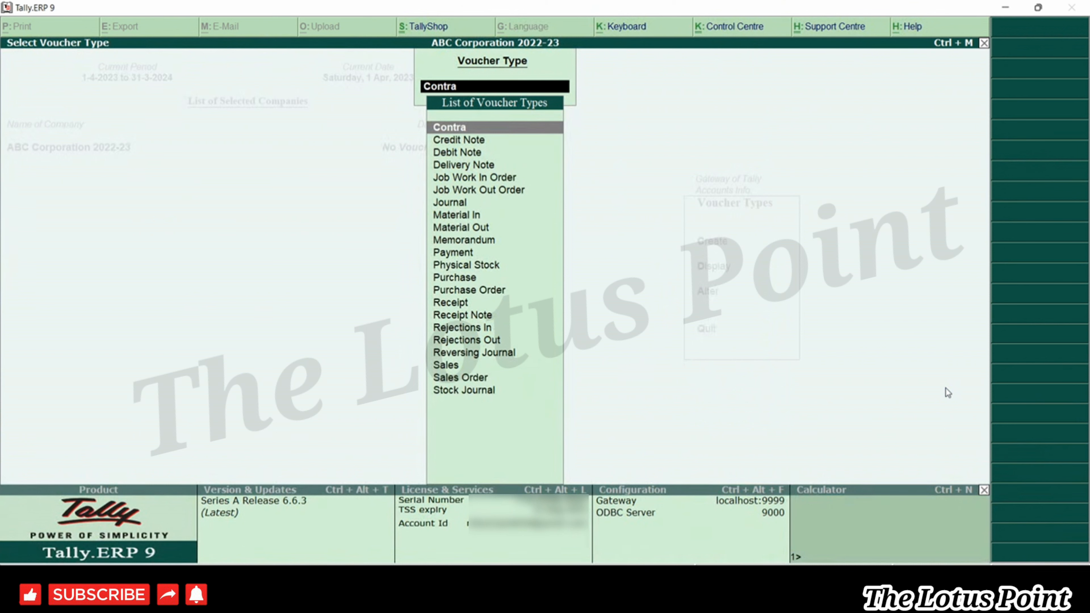
# View the Credit Note voucher type's settings, quit without saving, and move on to Debit Note in the list.
pyautogui.press('Down')
pyautogui.press('Return')
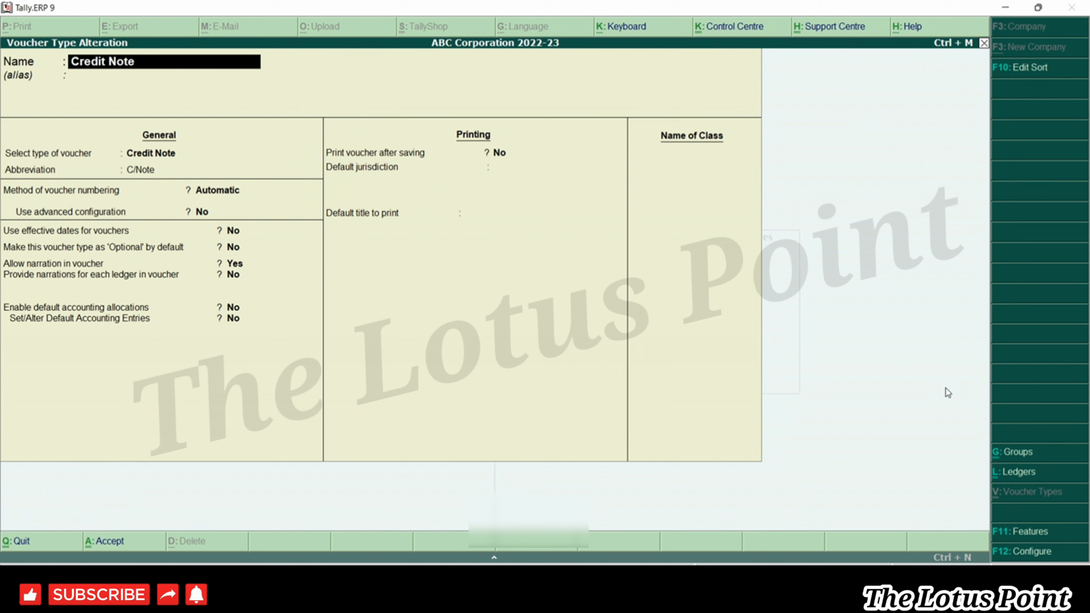
pyautogui.press('Escape')
pyautogui.press('y')
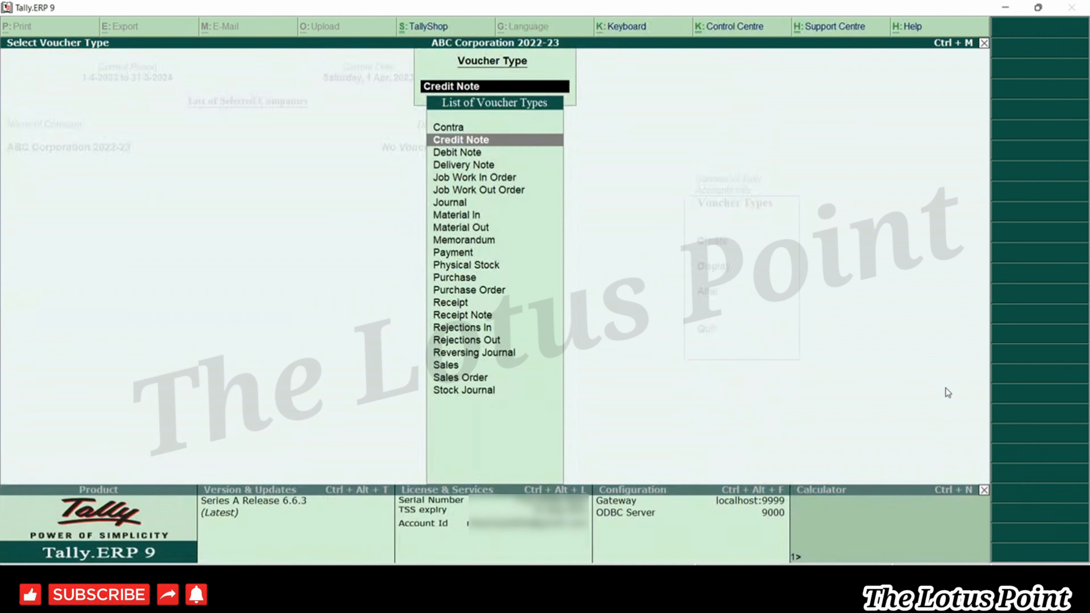
pyautogui.press('Down')
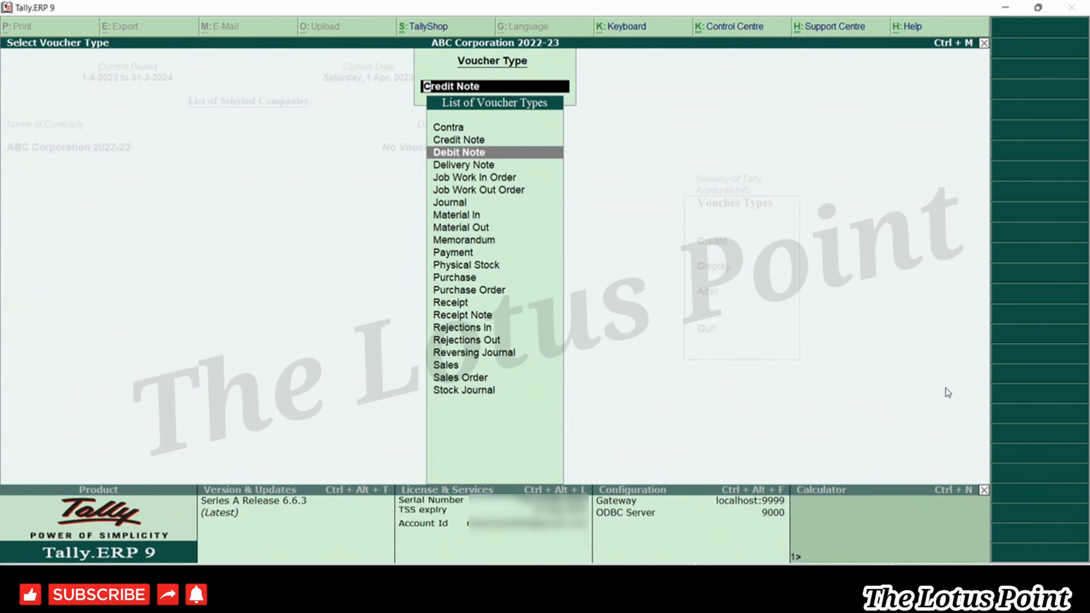
# View the Debit Note voucher type's settings up to the numbering methods, and quit without saving.
pyautogui.press('Return')
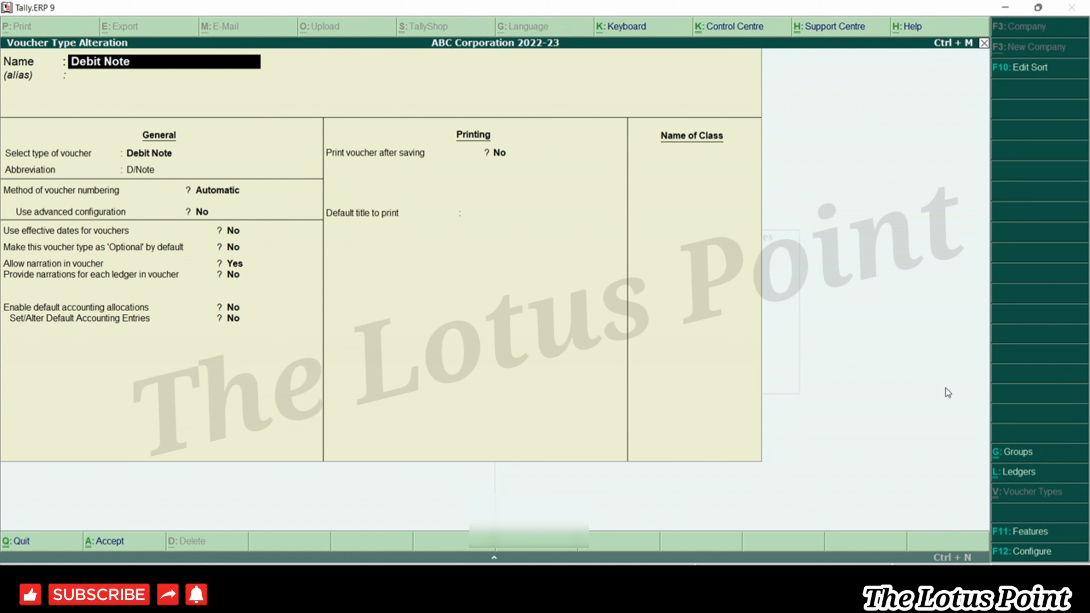
pyautogui.press('Return')
pyautogui.press('Return')
pyautogui.press('Return')
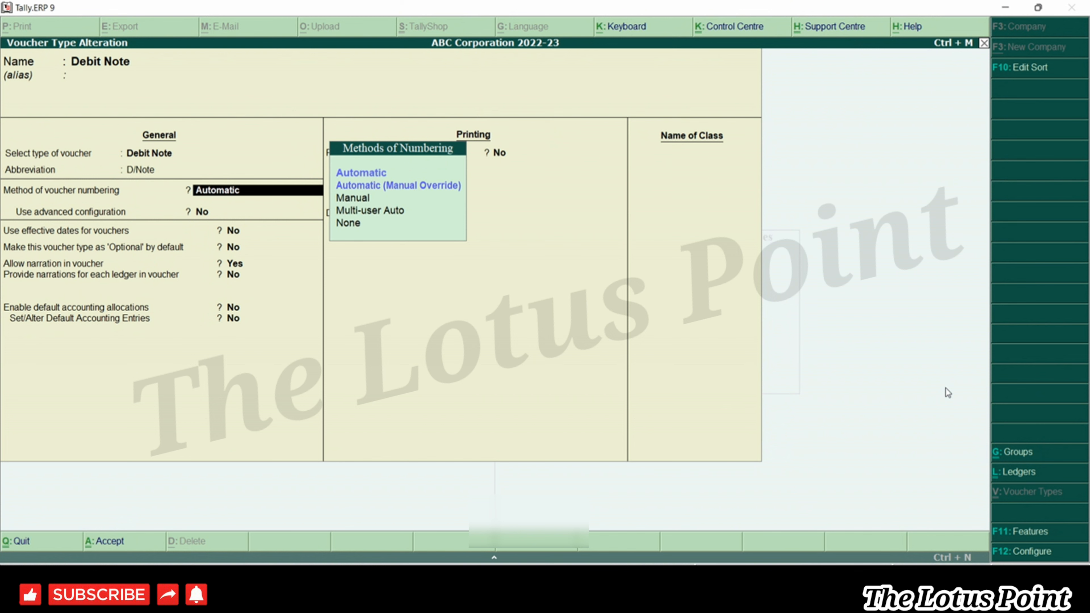
pyautogui.press('Escape')
pyautogui.press('Return')
# View the Journal voucher type's settings and quit without saving.
pyautogui.press('Down')
pyautogui.press('Down')
pyautogui.press('Down')
pyautogui.press('Down')
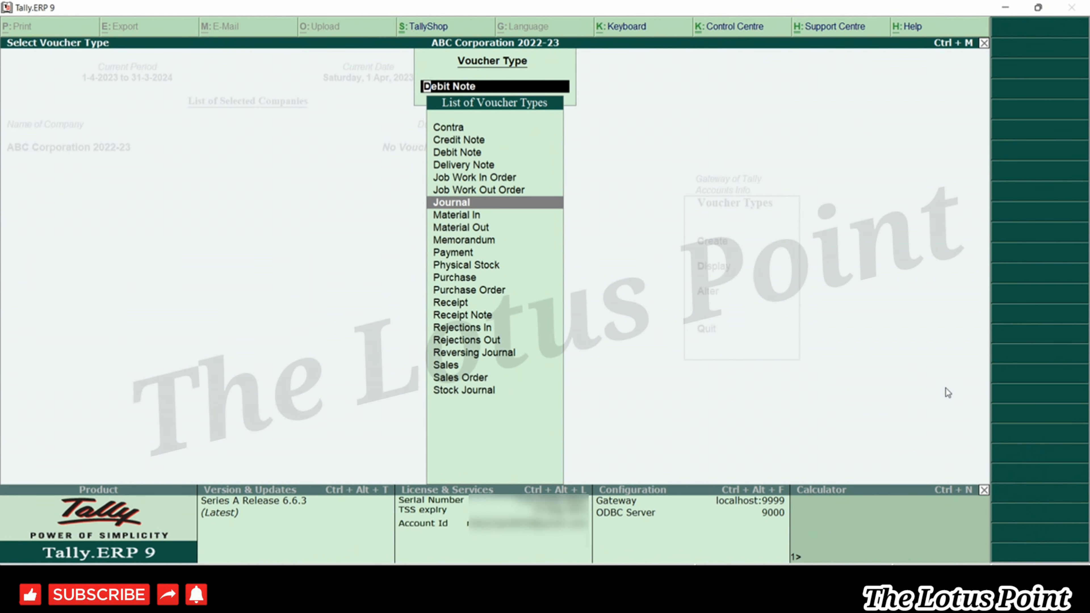
pyautogui.press('Return')
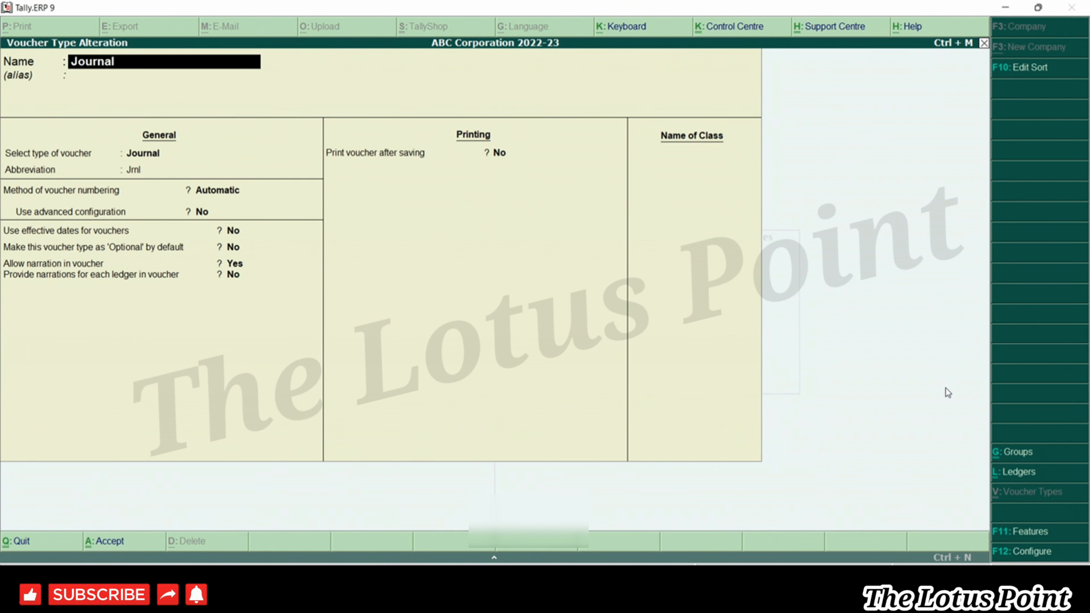
pyautogui.press('Escape')
pyautogui.press('Return')
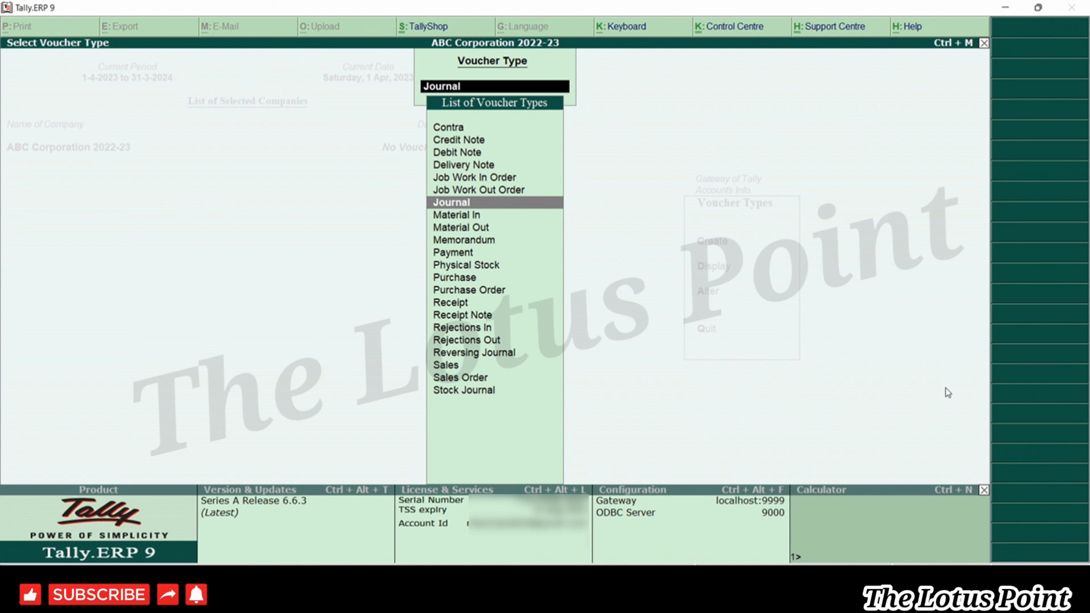
# Leave the voucher type selection and reopen the list of voucher types for alteration.
pyautogui.write('sales')
pyautogui.press('Return')
pyautogui.press('Return')
pyautogui.press('Return')
pyautogui.press('n')
pyautogui.press('Return')
pyautogui.press('Return')
pyautogui.press('Return')
pyautogui.press('Return')
pyautogui.hotkey('ctrl', 'a')
pyautogui.press('Return')
pyautogui.hotkey('ctrl', 'a')
pyautogui.press('Escape')
pyautogui.press('Escape')
pyautogui.press('Escape')
pyautogui.press('a')
pyautogui.press('l')
pyautogui.press('Escape')
pyautogui.press('v')
pyautogui.press('a')
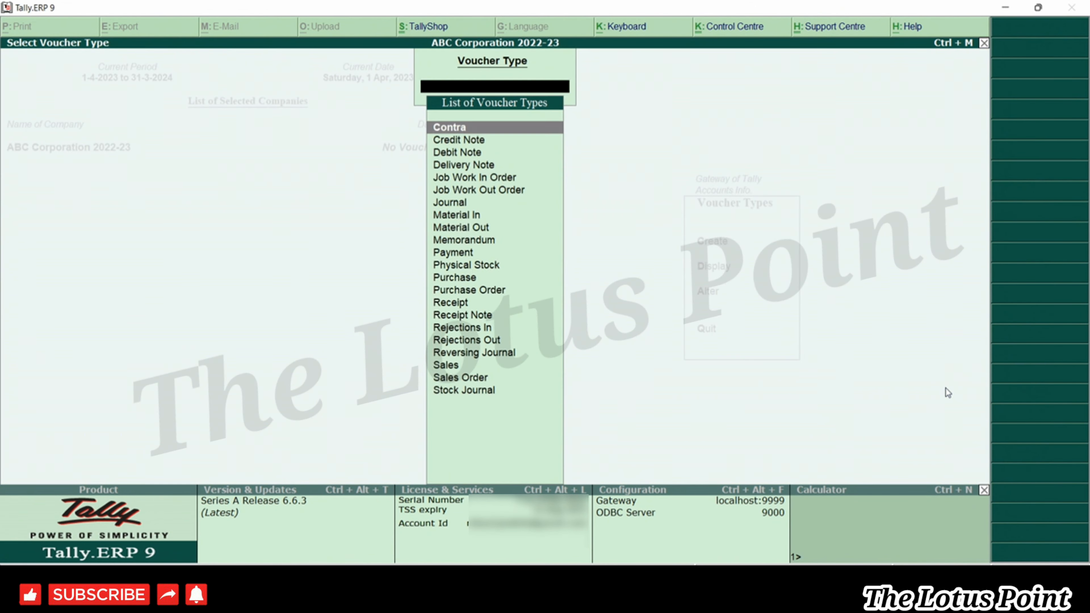
# Look through the predefined voucher types in the list, from Contra down to Purchase.
pyautogui.press('Down')
pyautogui.press('Down')
pyautogui.press('Down')
pyautogui.press('Down')
pyautogui.press('Down')
pyautogui.press('Down')
pyautogui.press('Down')
pyautogui.press('Down')
pyautogui.press('Down')
pyautogui.press('Down')
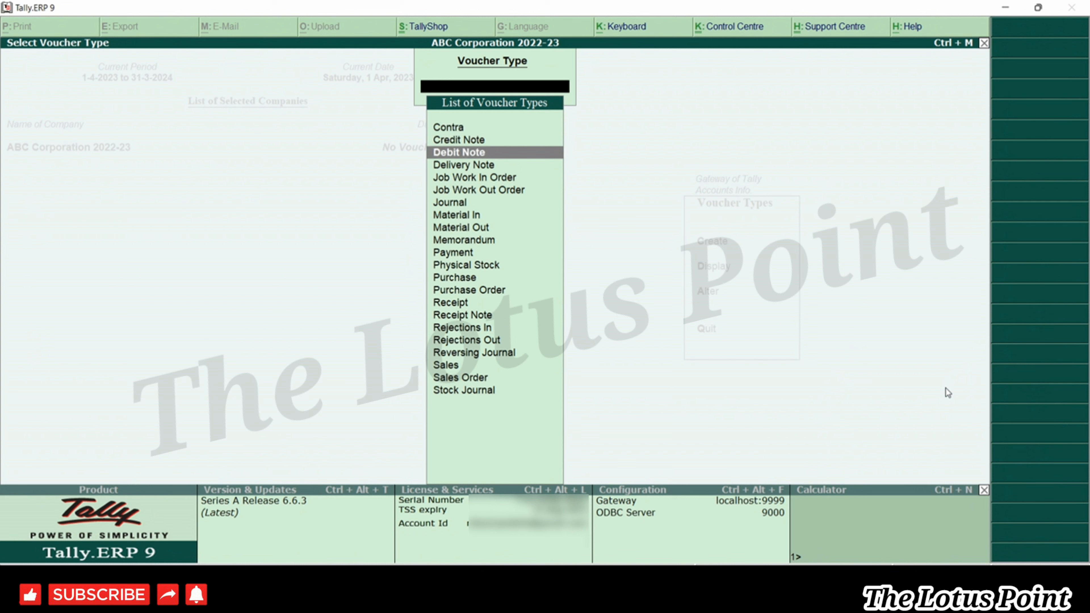
pyautogui.press('Down')
pyautogui.press('Down')
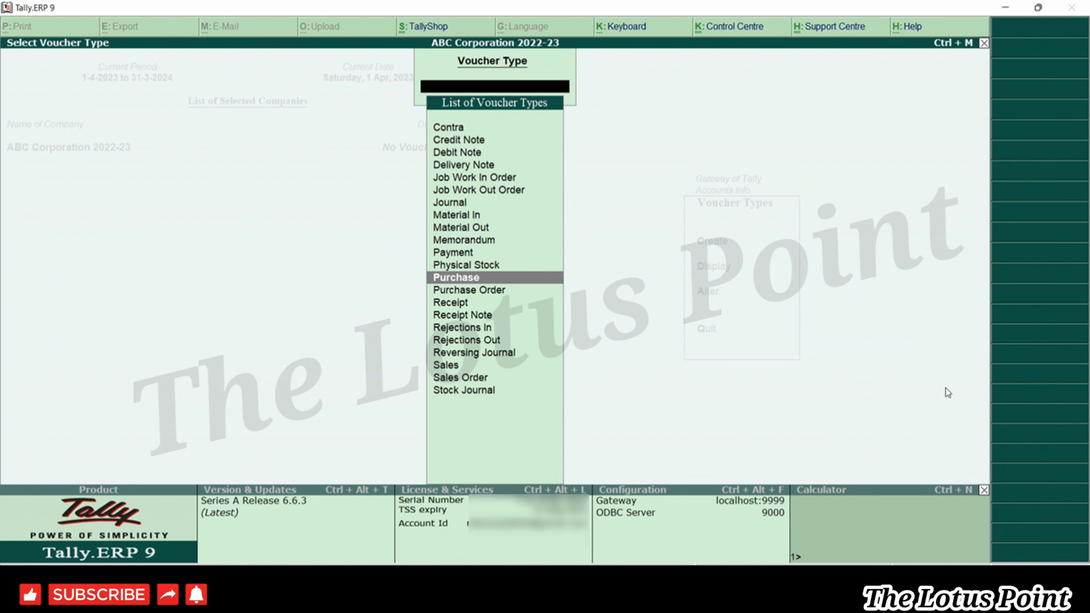
# Try creating a new voucher type named Tax Sales with Sales as its type of voucher, and quit without saving.
pyautogui.press('Escape')
pyautogui.press('Up')
pyautogui.press('Up')
pyautogui.press('Up')
pyautogui.press('Down')
pyautogui.press('Return')
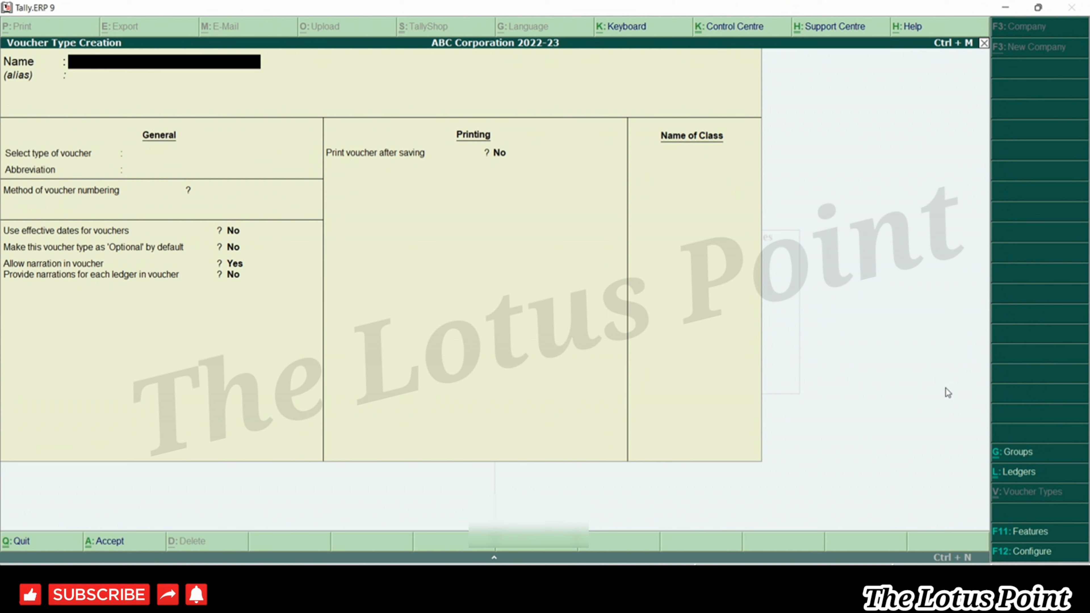
pyautogui.write('Tax')
pyautogui.write('Sales')
pyautogui.press('Return')
pyautogui.press('Return')
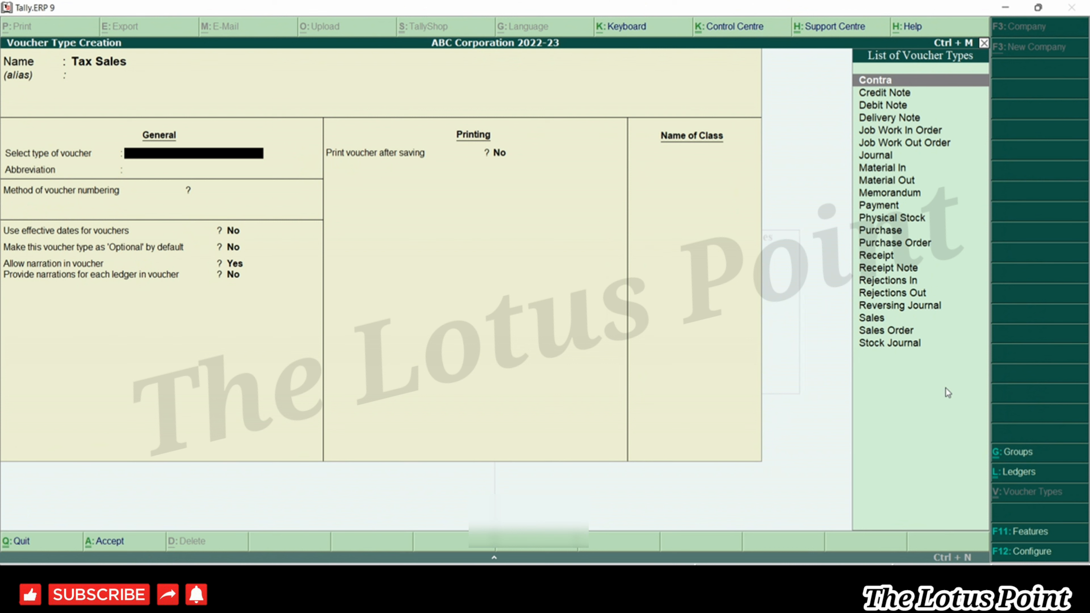
pyautogui.write('Sales')
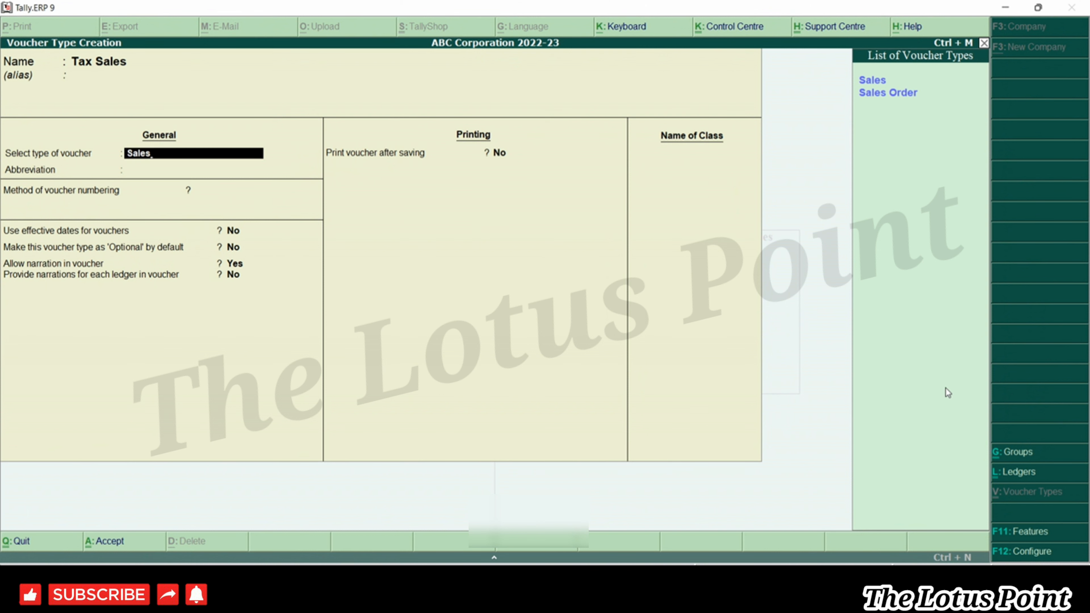
pyautogui.press('Return')
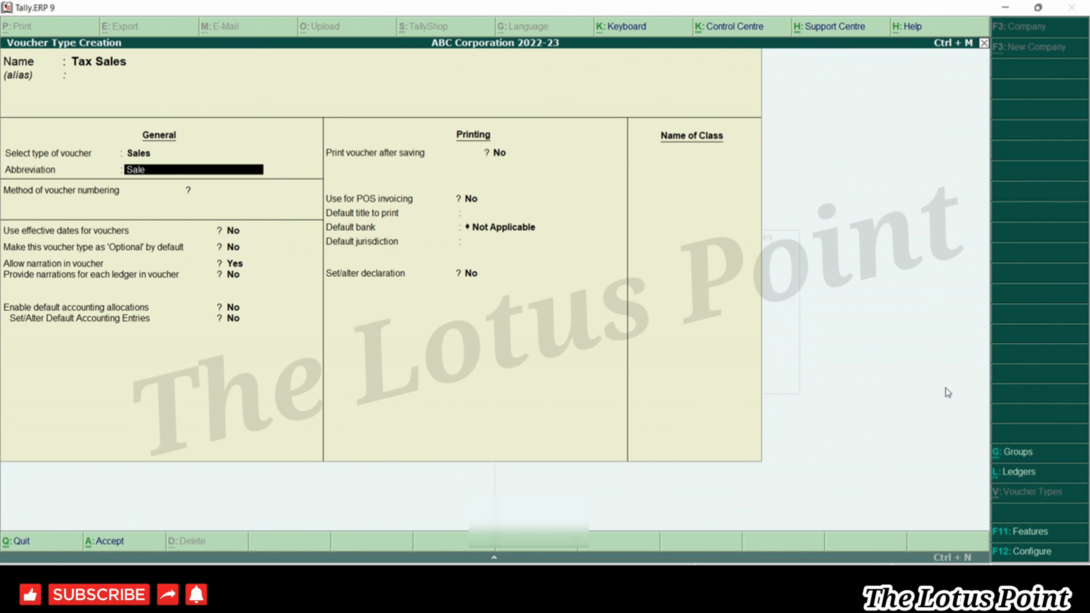
pyautogui.press('Escape')
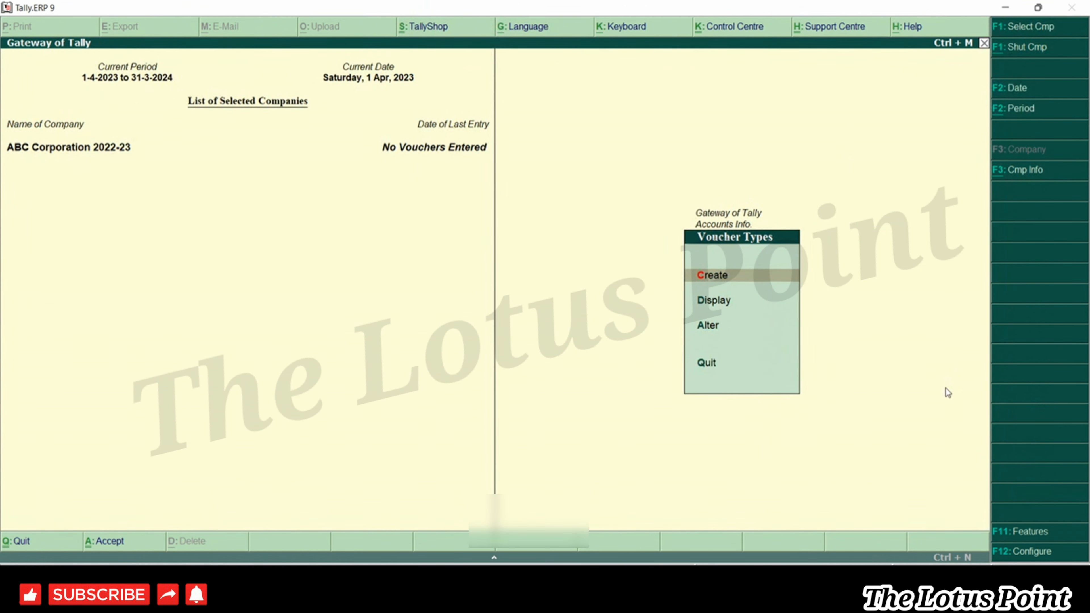
# Look at the voucher type list for alteration and at the blank voucher type creation form, leaving both.
pyautogui.press('Down')
pyautogui.press('Down')
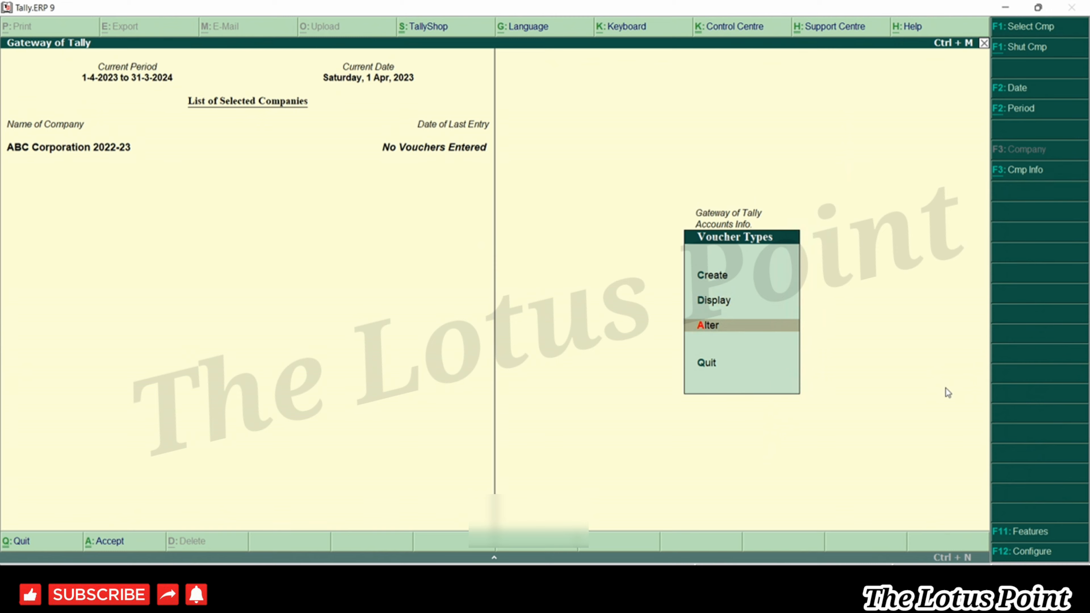
pyautogui.press('Return')
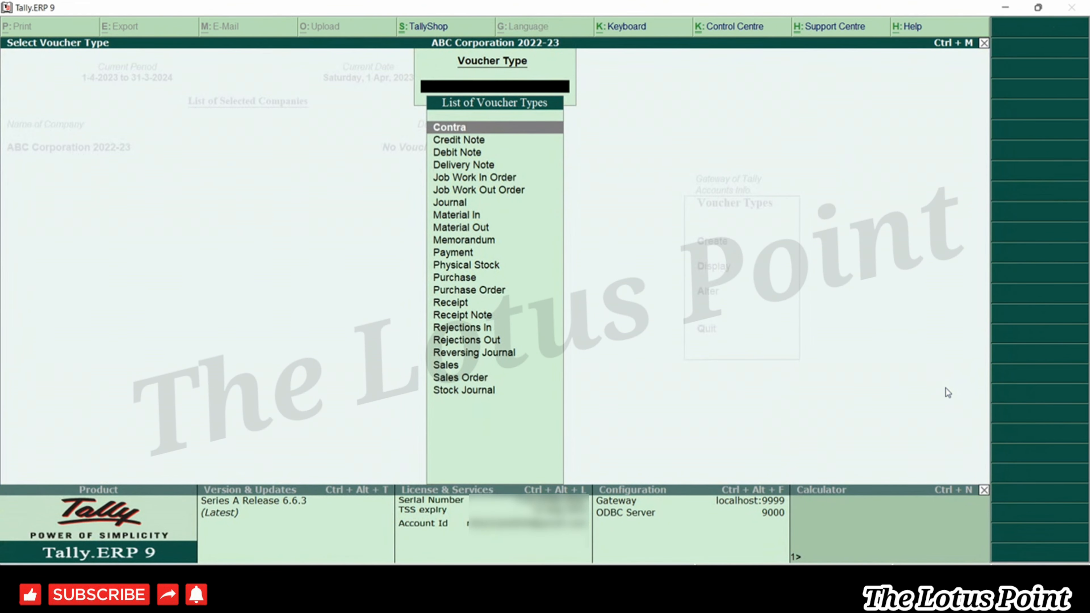
pyautogui.press('Escape')
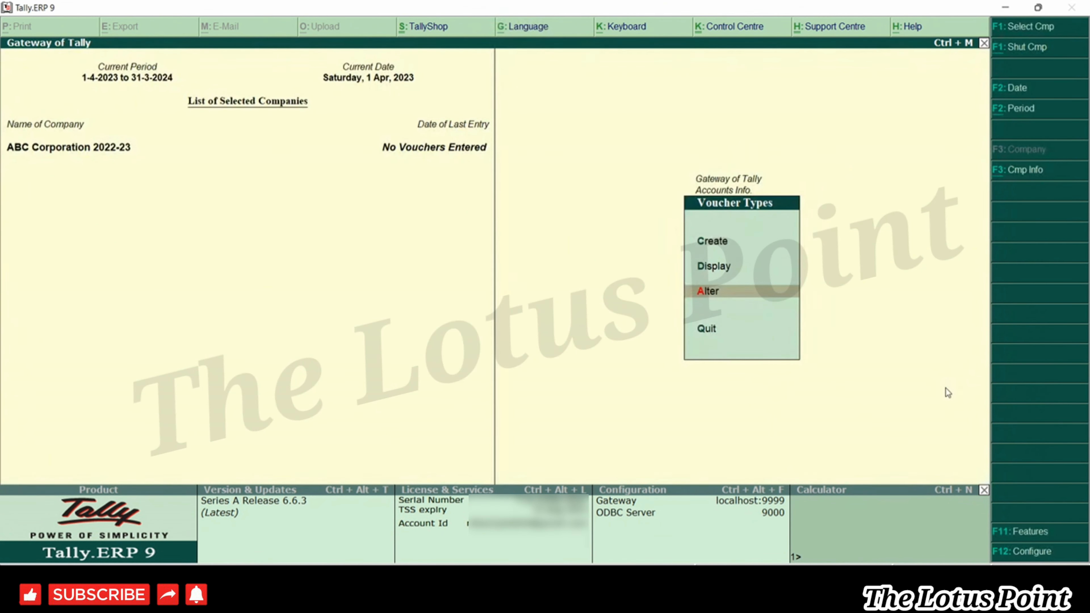
pyautogui.press('Up')
pyautogui.press('Up')
pyautogui.press('Return')
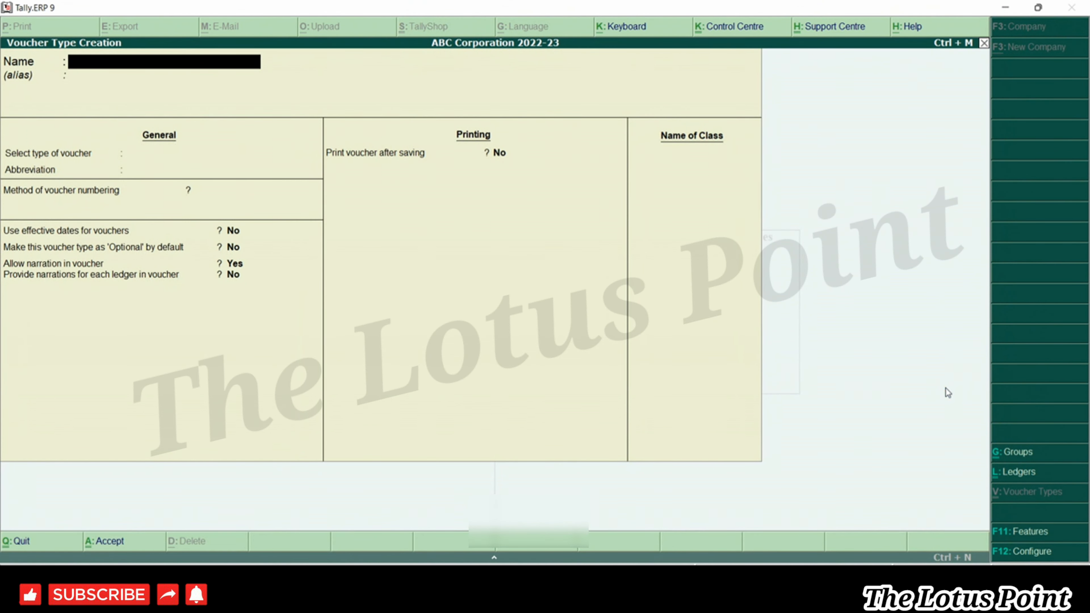
pyautogui.press('Escape')
# Display the Material In voucher type's settings and return to the Gateway of Tally.
pyautogui.press('Down')
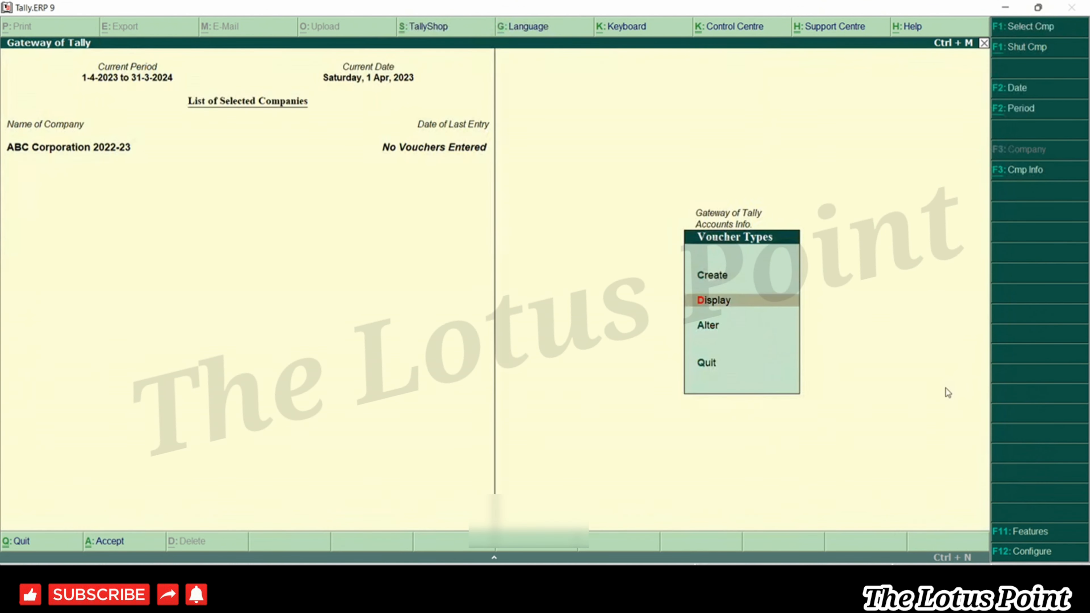
pyautogui.press('Return')
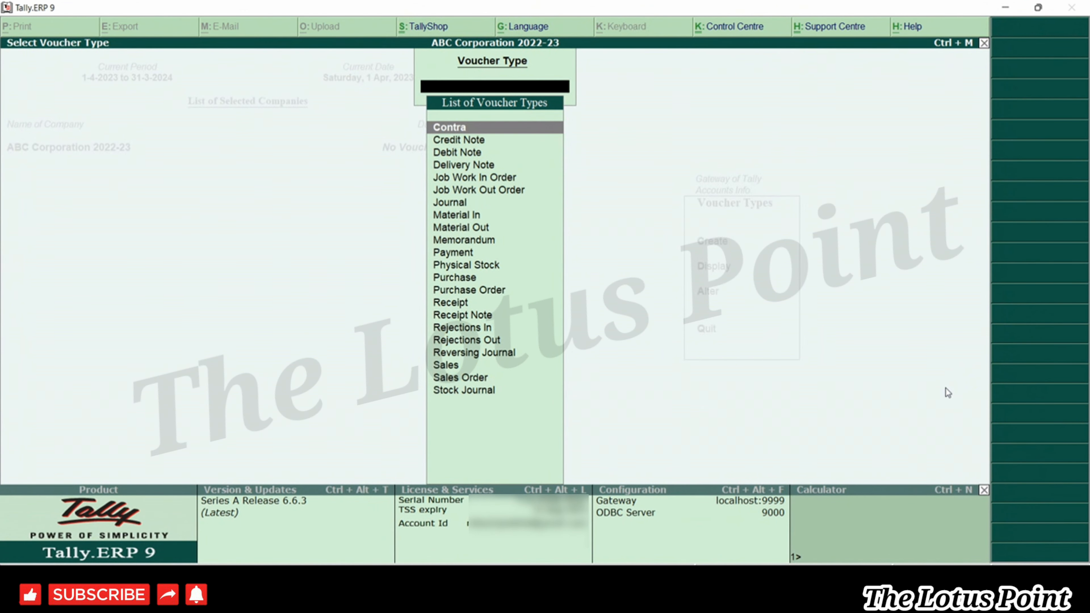
pyautogui.press('Down')
pyautogui.press('Down')
pyautogui.press('Down')
pyautogui.press('Down')
pyautogui.press('Down')
pyautogui.press('Down')
pyautogui.press('Down')
pyautogui.press('Return')
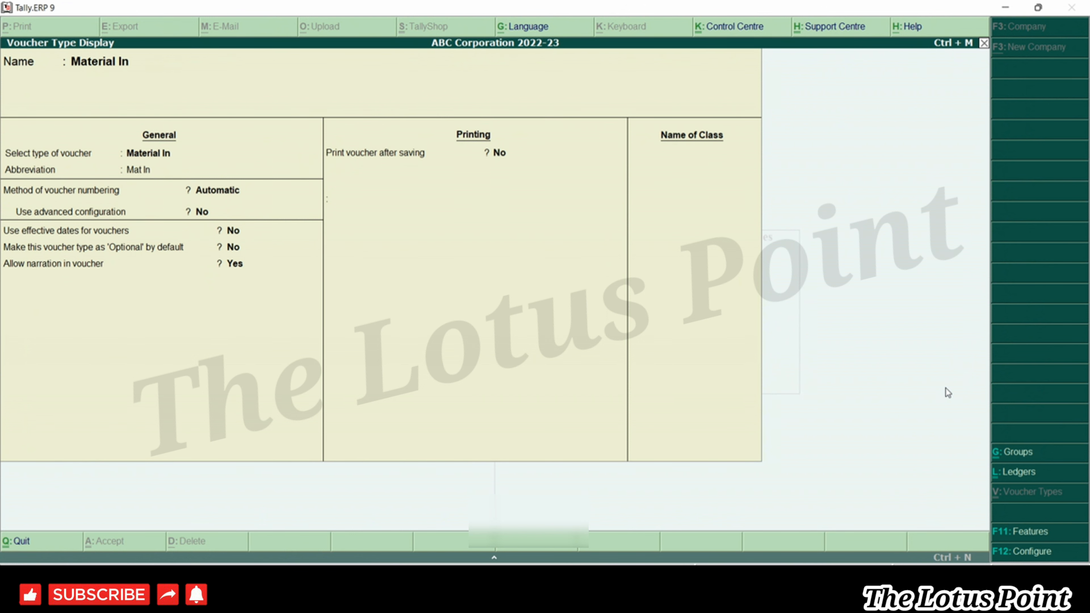
pyautogui.press('Escape')
pyautogui.press('Escape')
pyautogui.press('Escape')
pyautogui.press('Escape')
pyautogui.press('n')
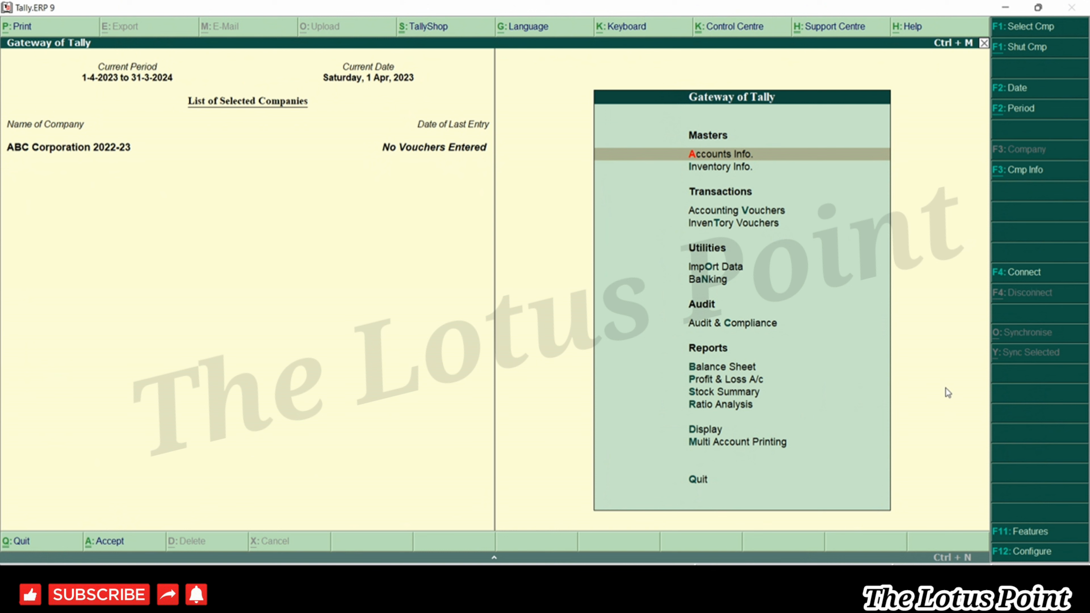
# Start a new accounting voucher and change its type to Contra.
pyautogui.press('Down')
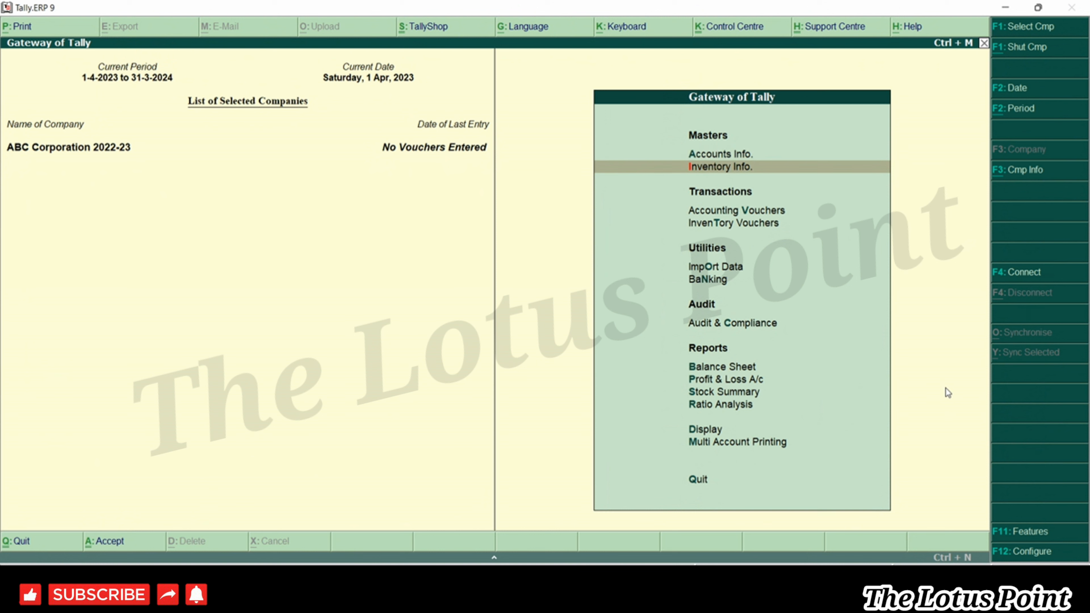
pyautogui.press('Down')
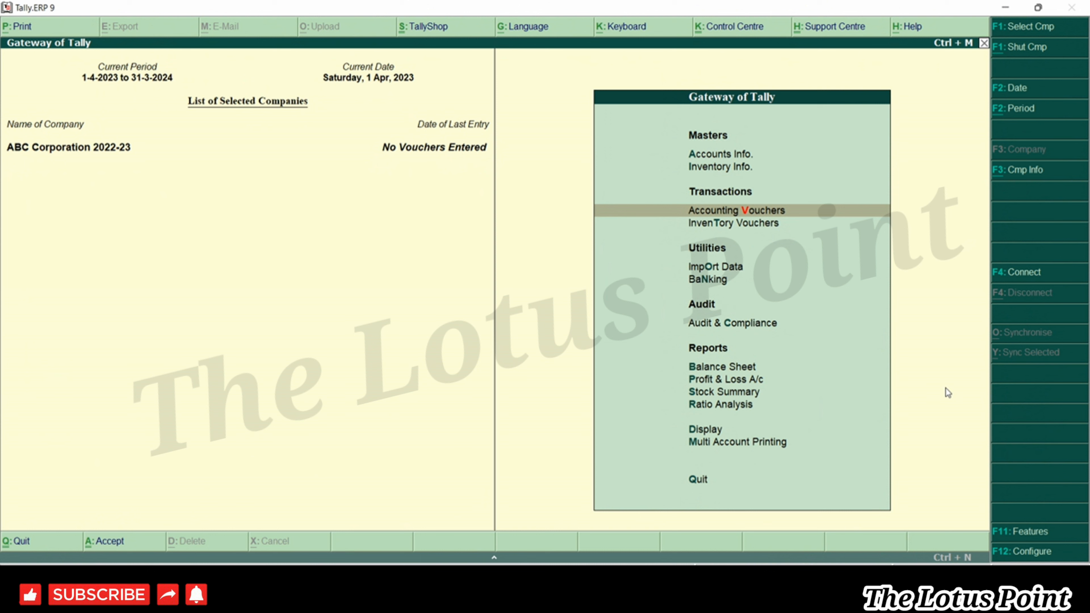
pyautogui.press('Down')
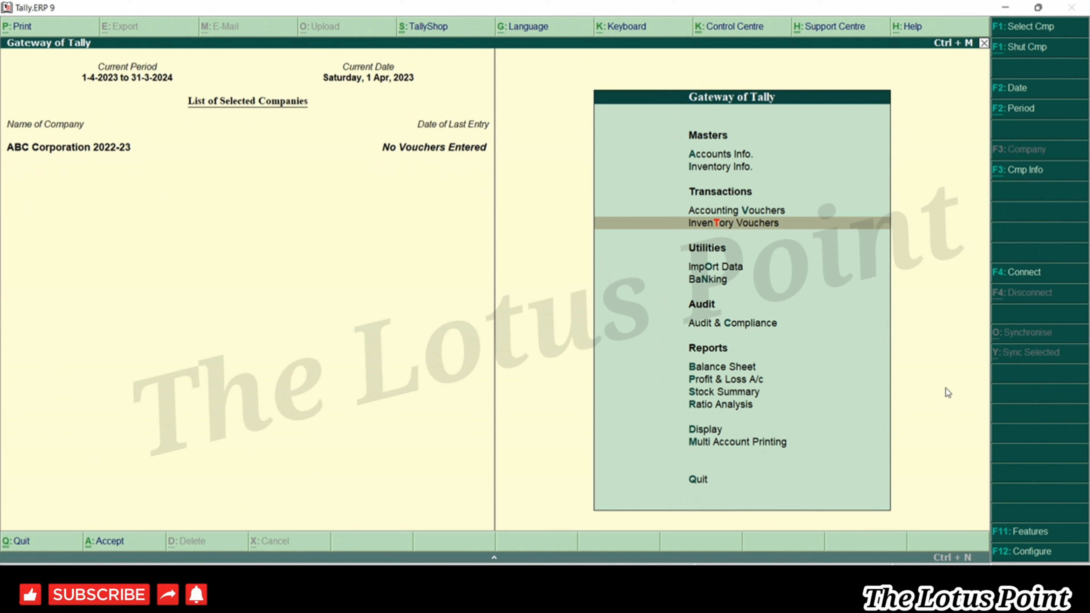
pyautogui.press('Up')
pyautogui.press('Up')
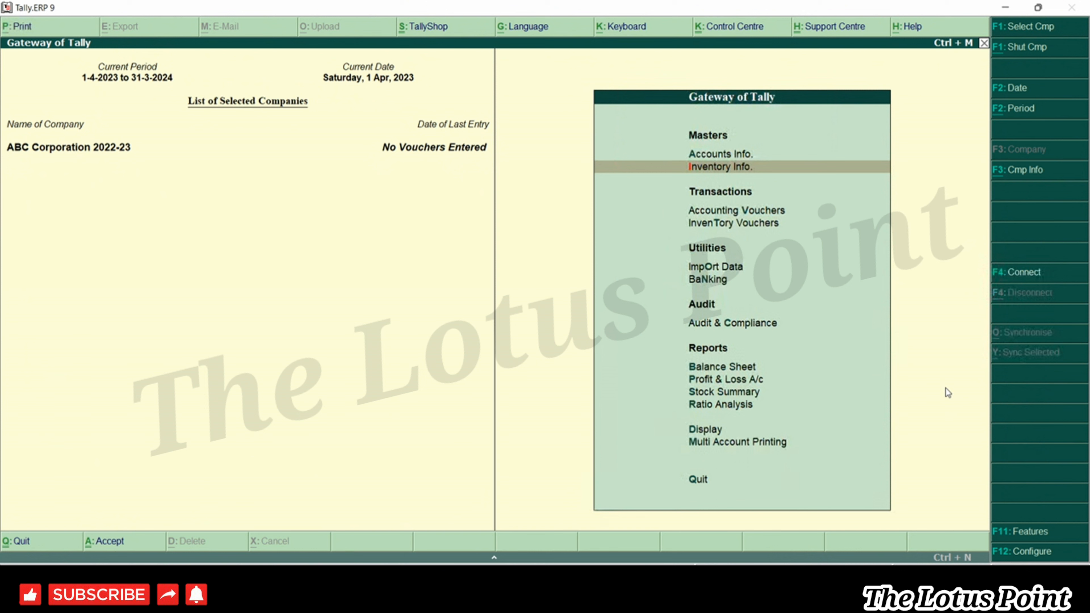
pyautogui.press('Down')
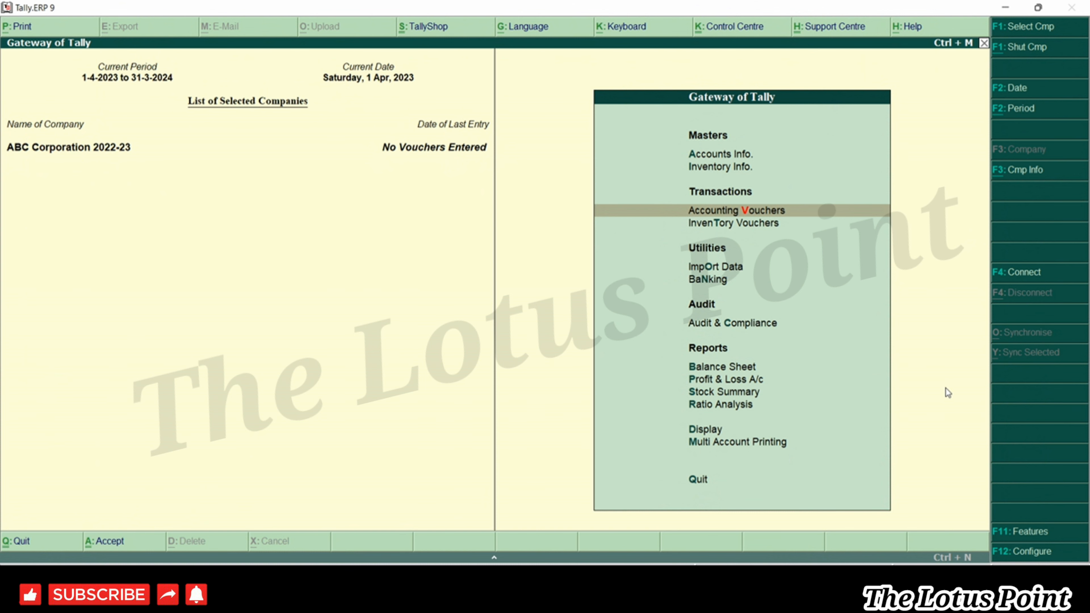
pyautogui.press('Return')
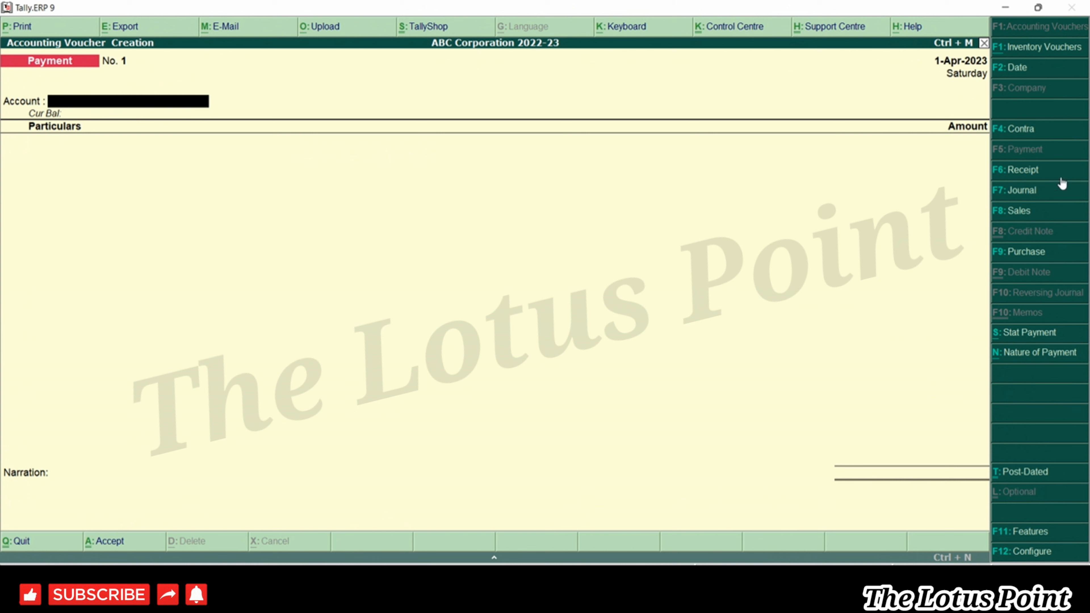
pyautogui.click(1031, 133)
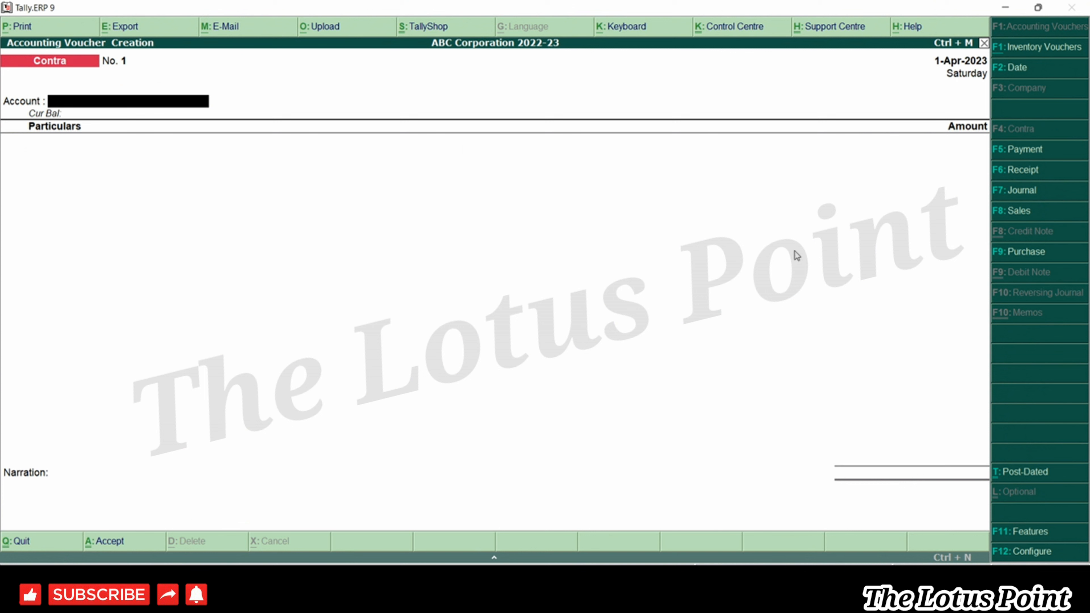
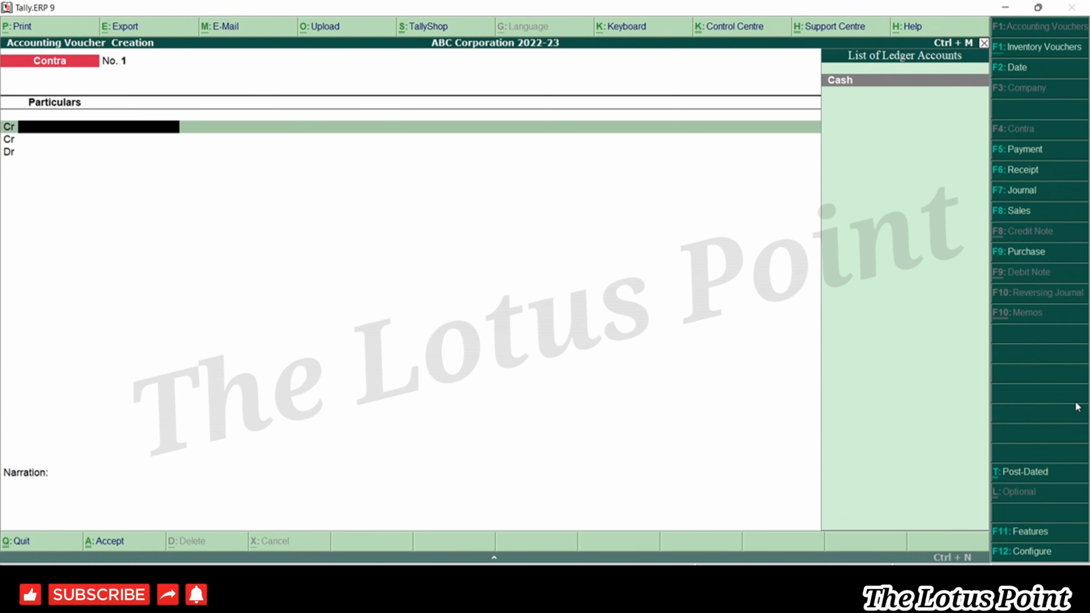
# Credit the Cash ledger with 100000 on the Contra voucher's first line.
pyautogui.press('Return')
pyautogui.write('100000')
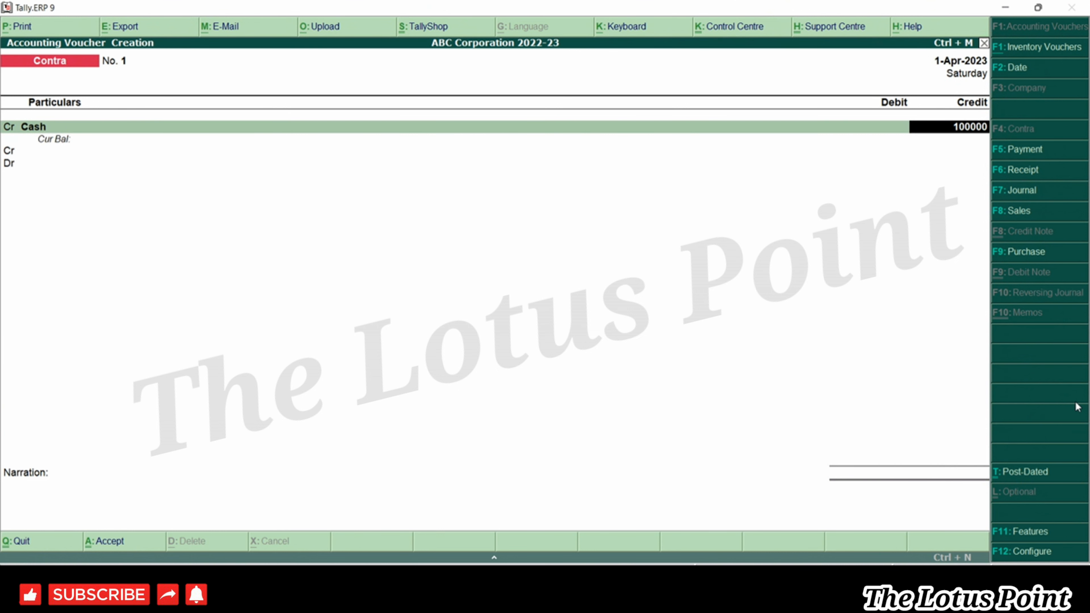
pyautogui.press('Return')
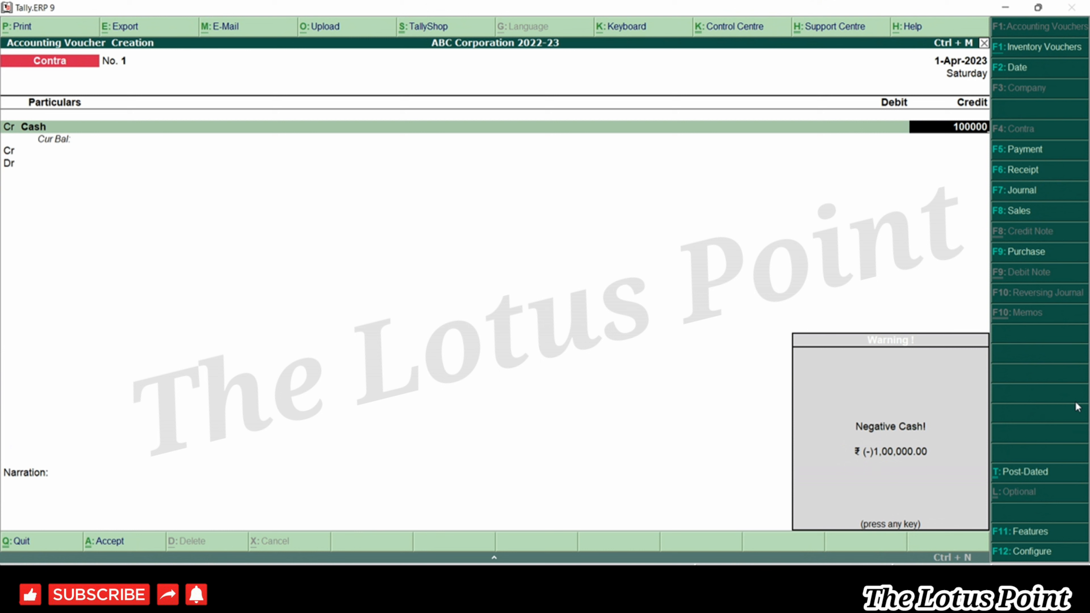
pyautogui.press('Return')
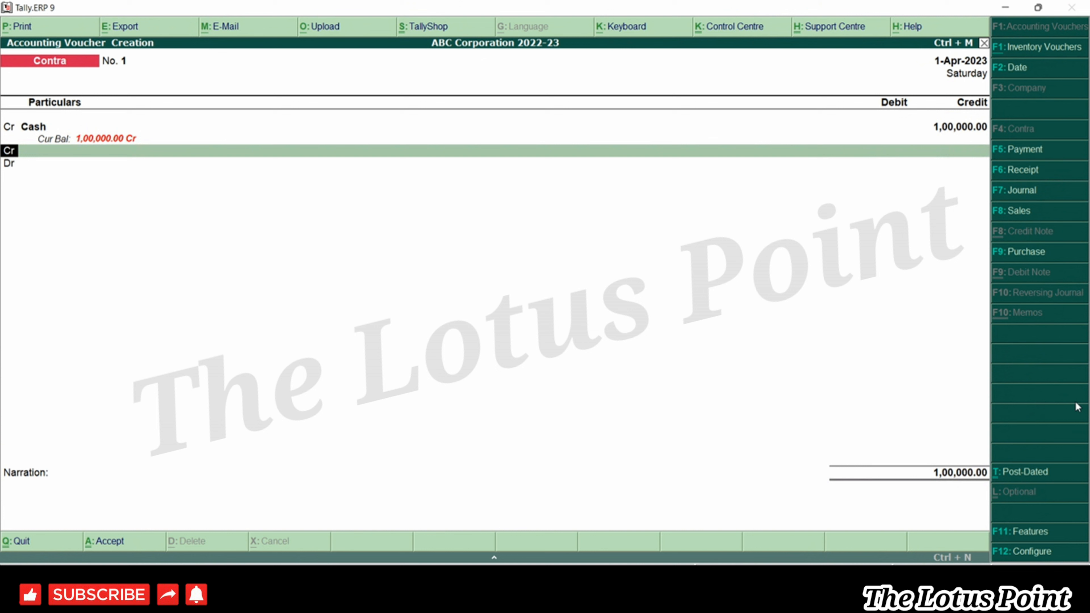
# Make the Contra voucher's second line a debit entry (Dr) and open the creation of a new ledger for it.
pyautogui.write('d')
pyautogui.press('Return')
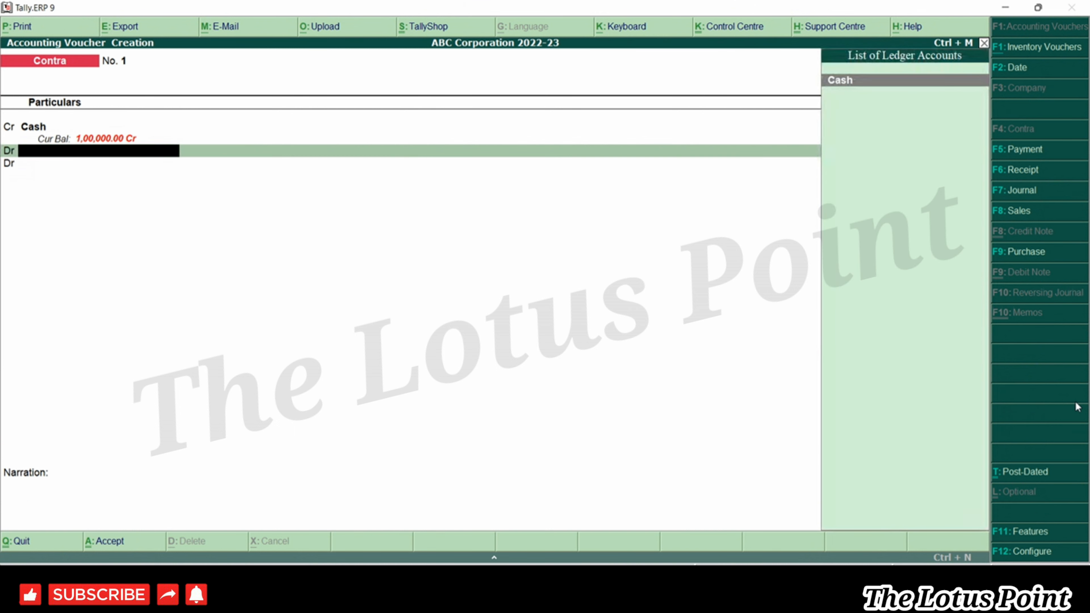
pyautogui.press('BackSpace')
pyautogui.write('d')
pyautogui.press('Return')
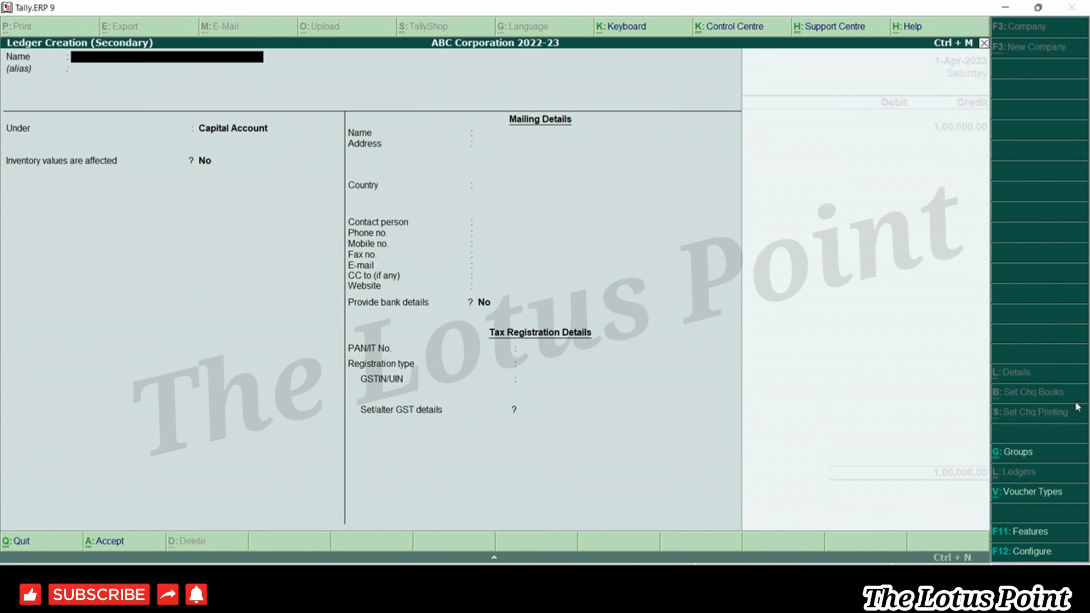
# Name the new ledger Icici Bank, place it under Bank Accounts, and keep the default account holder's name.
pyautogui.write('cici  Bank')
pyautogui.press('Return')
pyautogui.press('Return')
pyautogui.write('Bank')
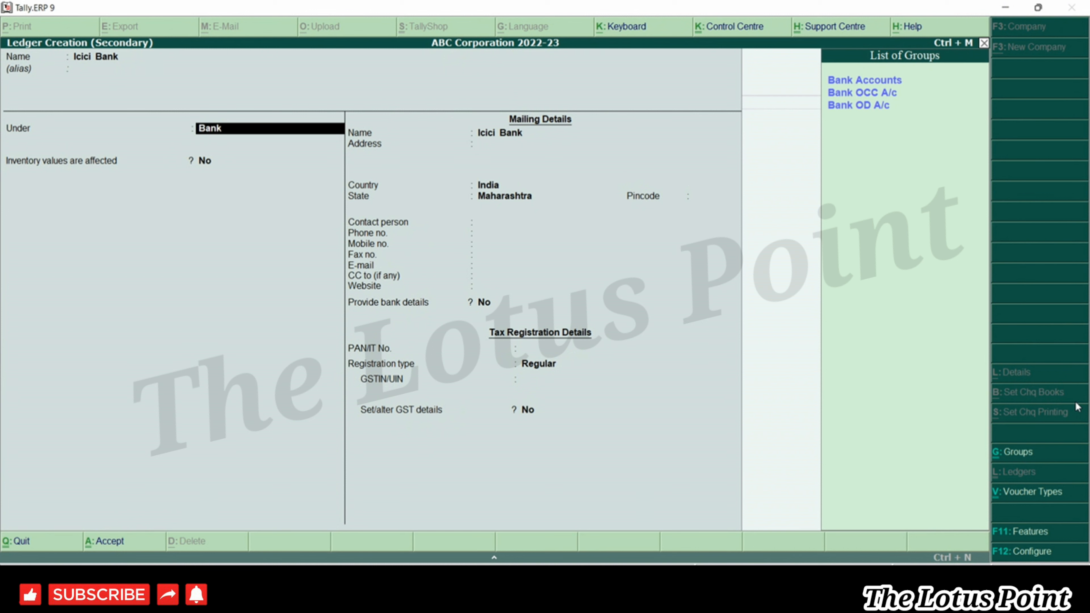
pyautogui.press('Down')
pyautogui.press('Down')
pyautogui.press('Down')
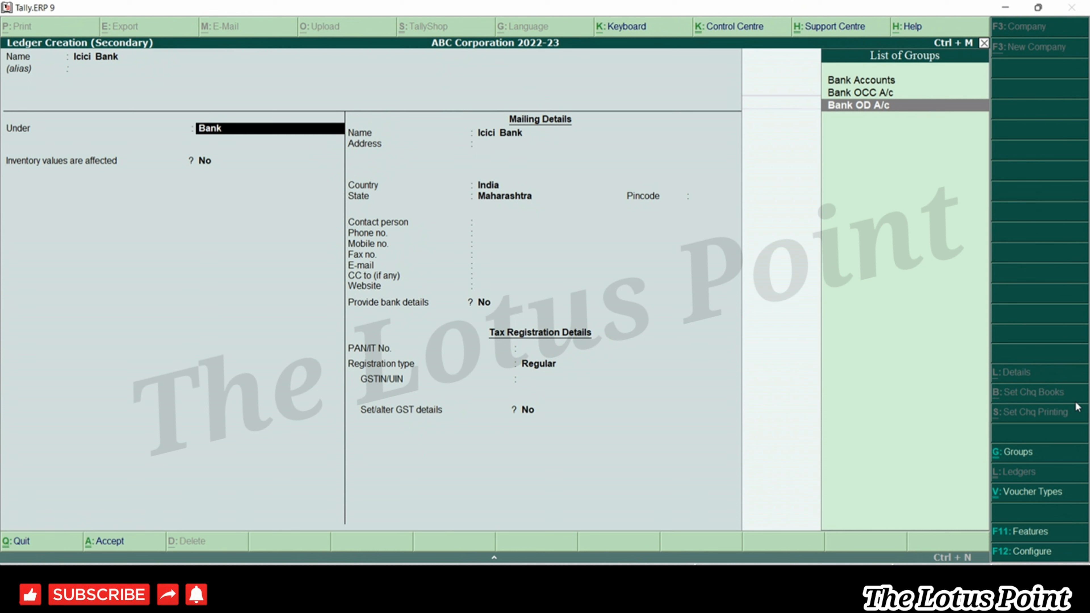
pyautogui.press('Up')
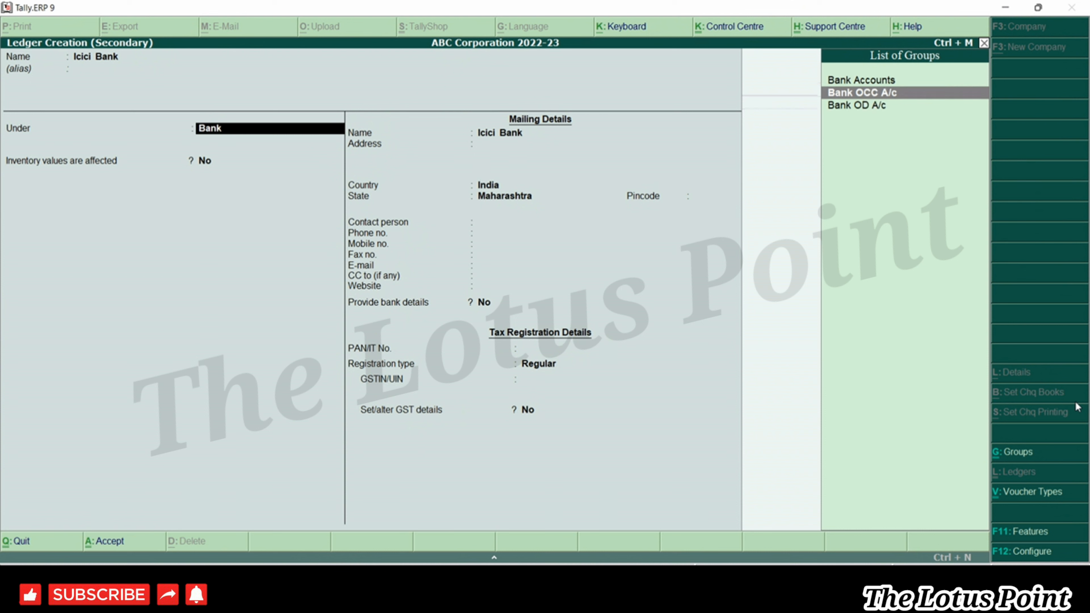
pyautogui.press('Up')
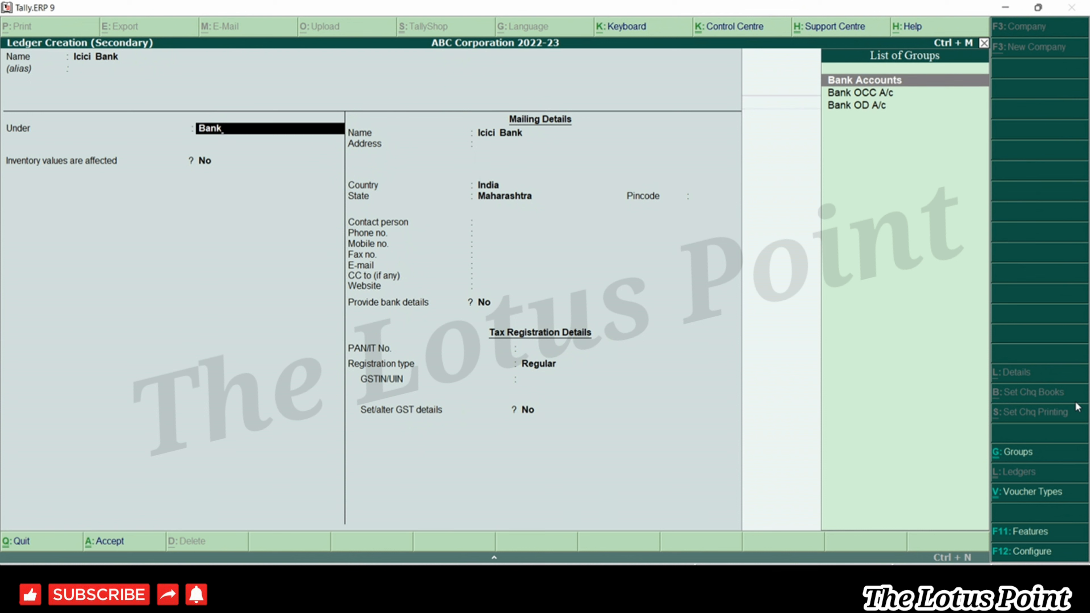
pyautogui.press('Return')
pyautogui.press('Return')
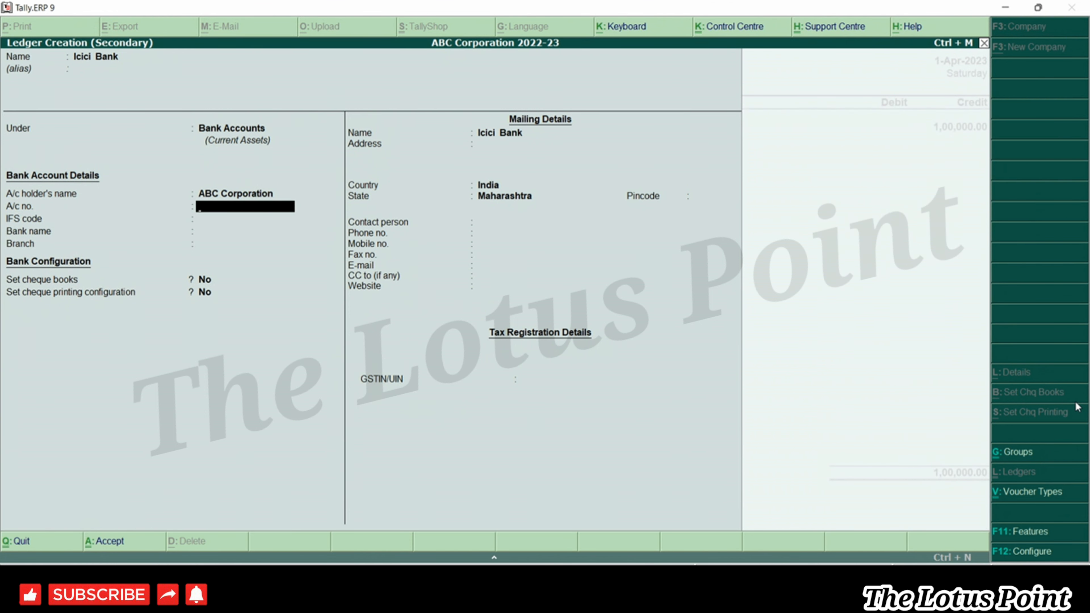
# Enter the bank account number and the IFS code ICIC0123456 in the ledger's bank account details.
pyautogui.press('BackSpace')
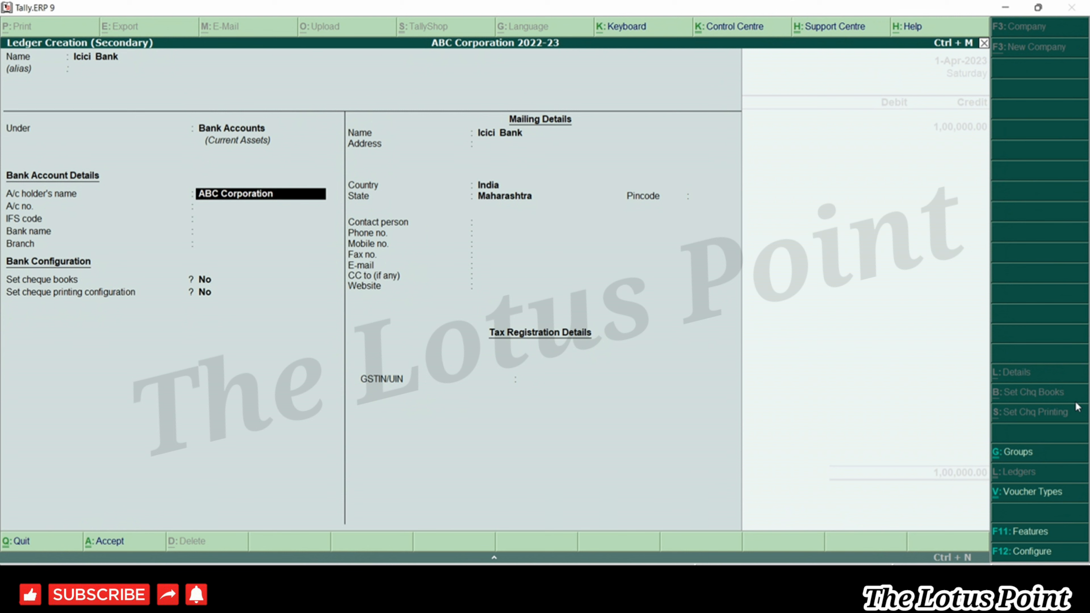
pyautogui.press('Return')
pyautogui.press('Return')
pyautogui.press('Return')
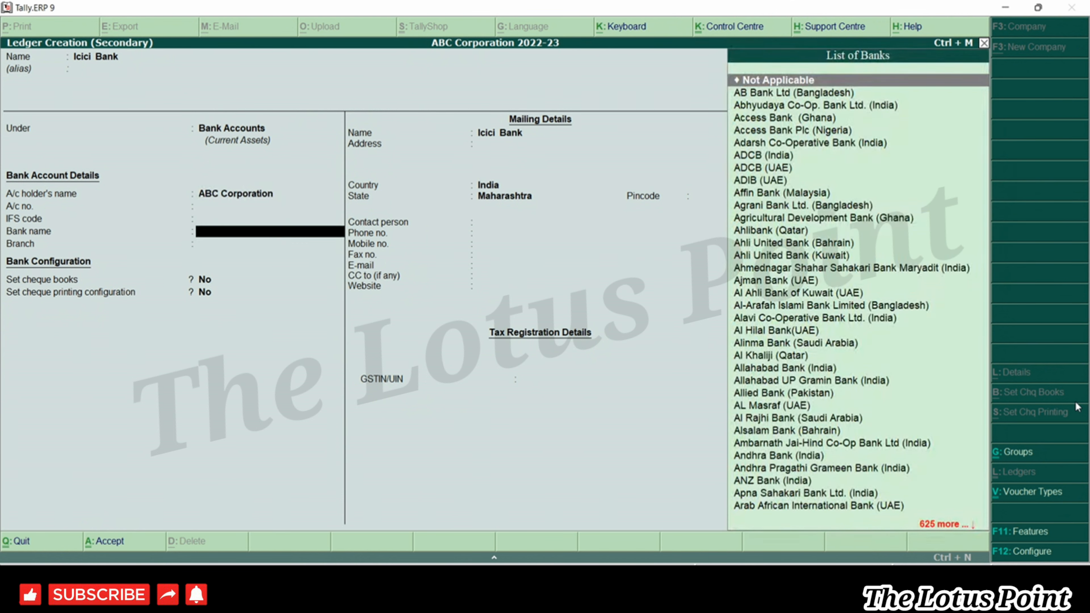
pyautogui.press('BackSpace')
pyautogui.press('BackSpace')
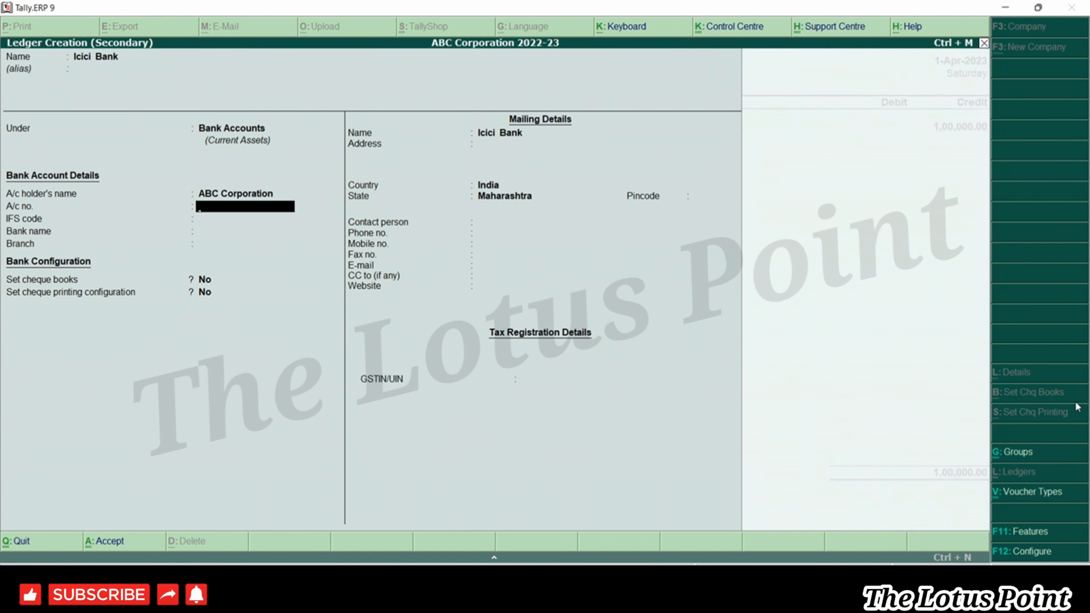
pyautogui.write('1234567890')
pyautogui.press('Return')
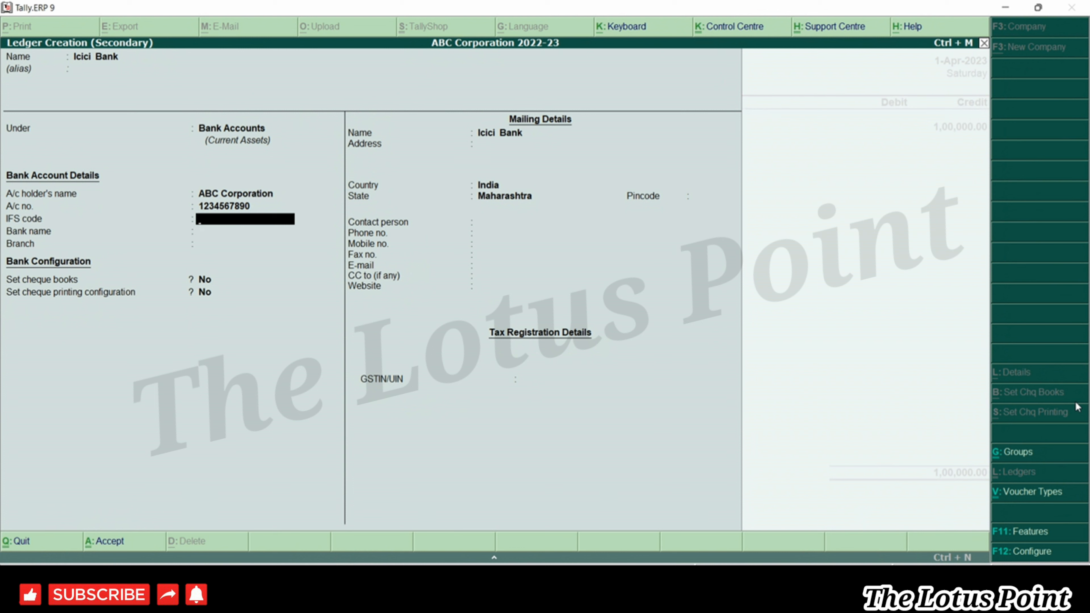
pyautogui.write('ICIC0123456')
pyautogui.press('Return')
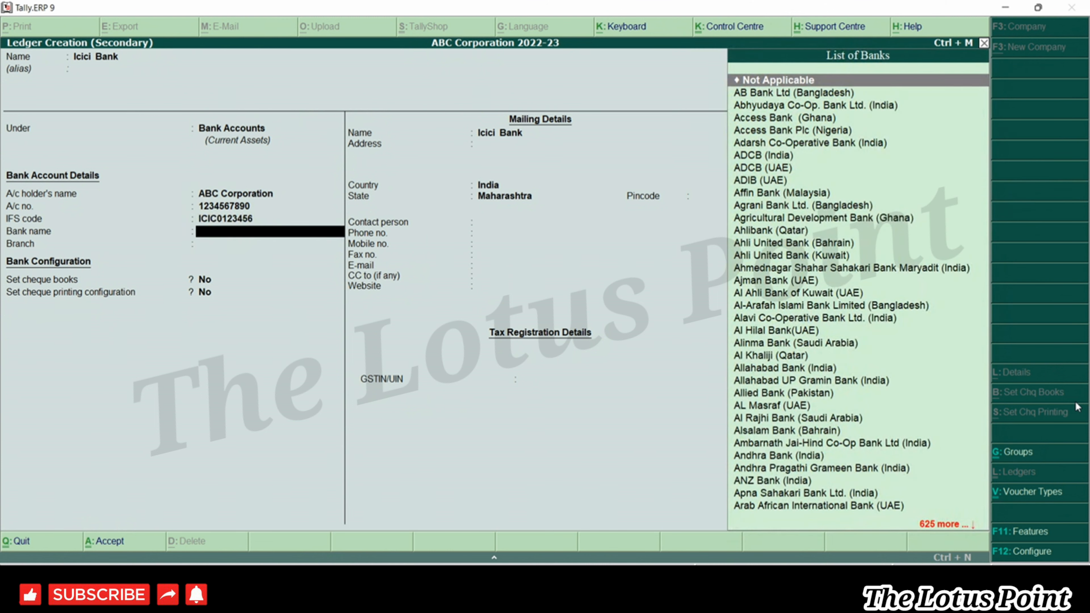
# Set the ledger's bank name to ICICI Bank (India) and its branch to THANE.
pyautogui.write('ICIC')
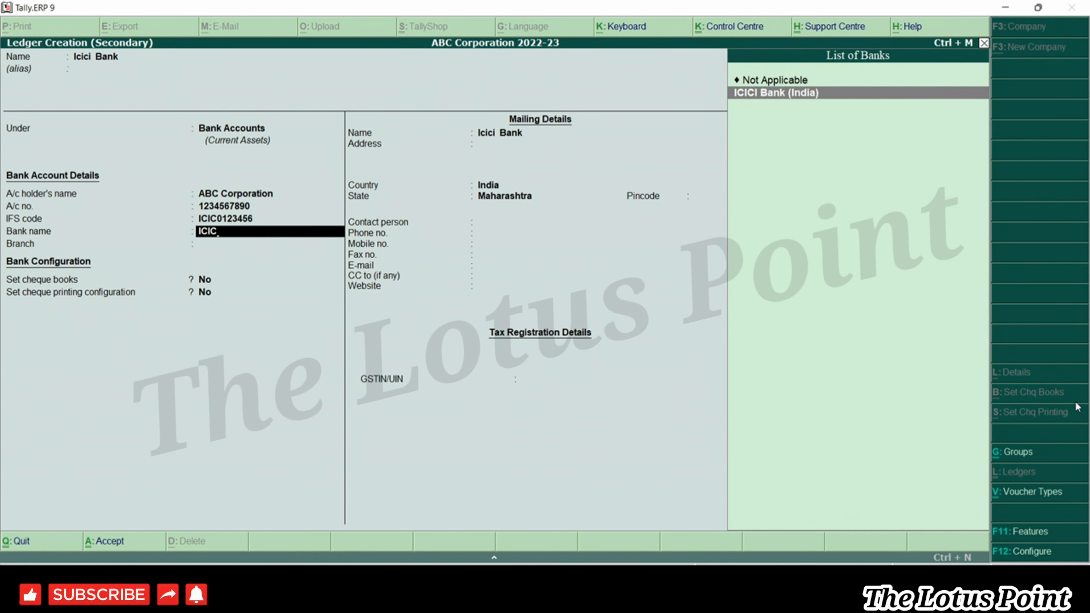
pyautogui.press('Return')
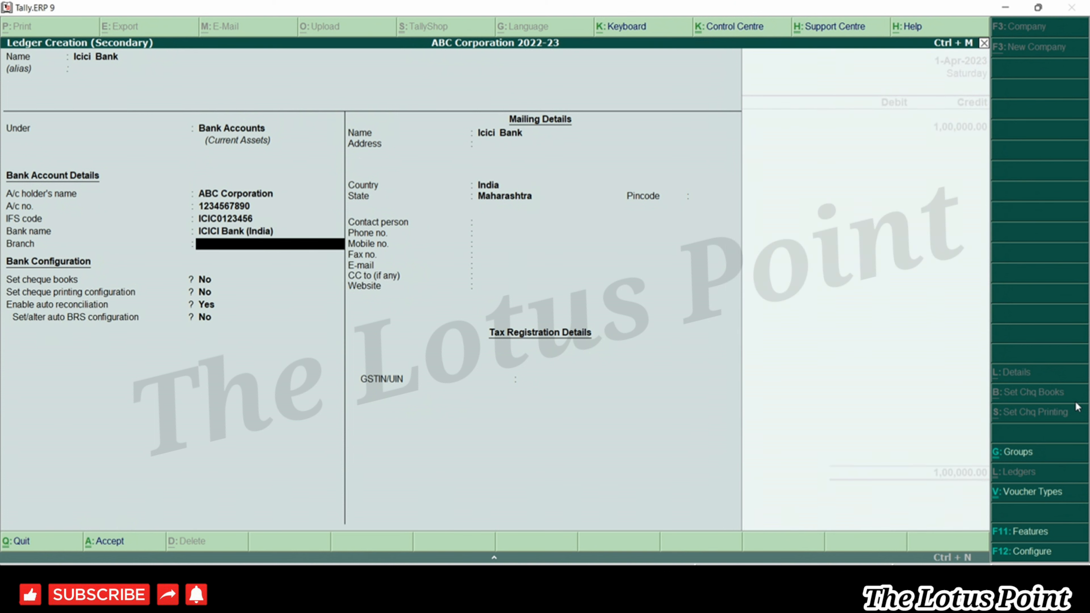
pyautogui.write('THANE')
pyautogui.press('Return')
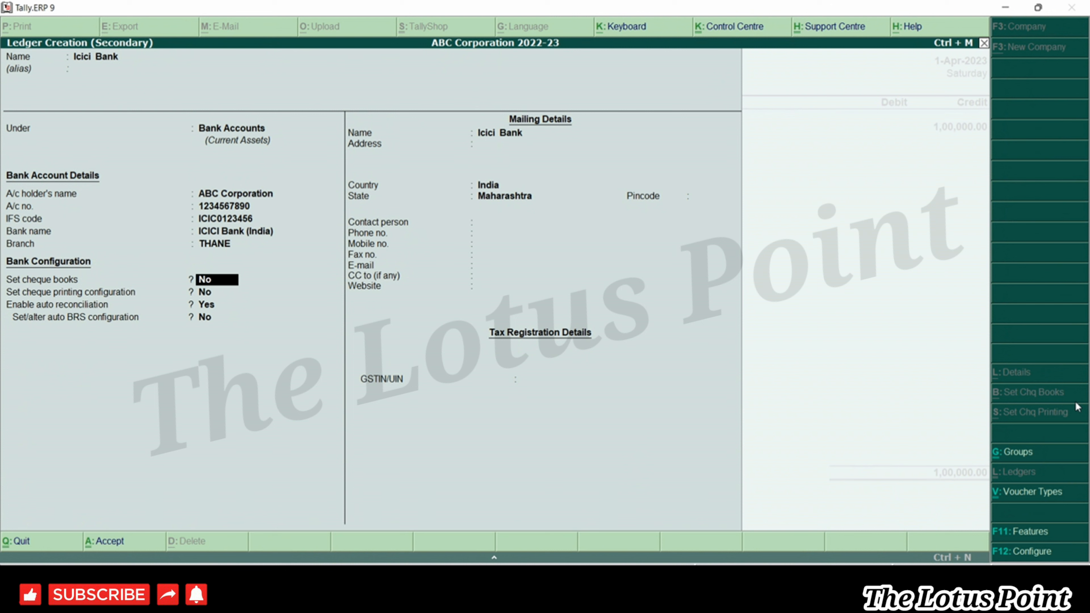
pyautogui.write('Y')
pyautogui.press('Return')
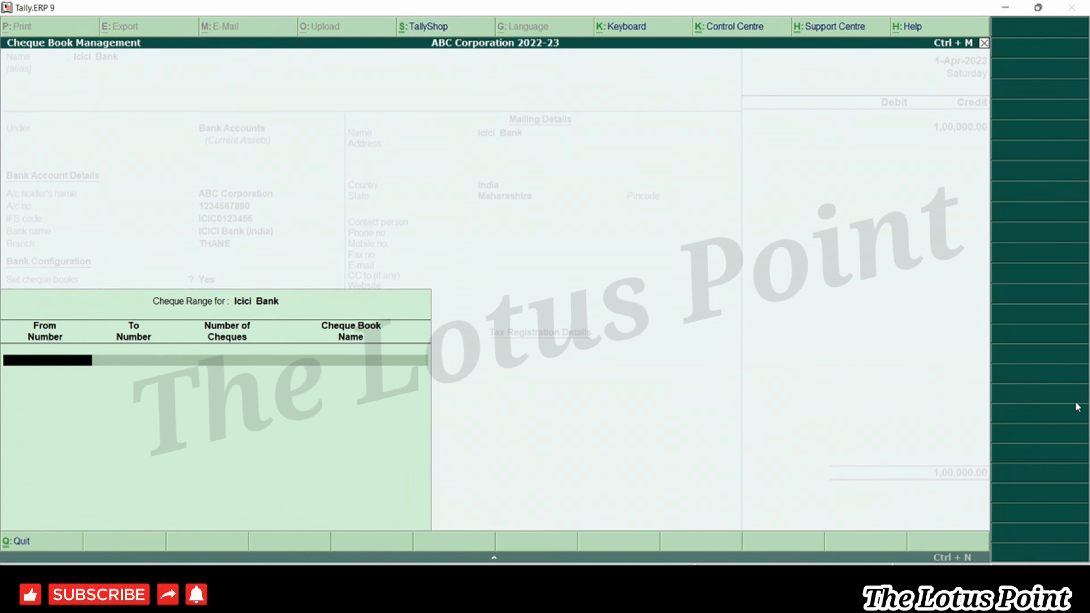
pyautogui.press('Escape')
pyautogui.press('Return')
pyautogui.write('N')
pyautogui.press('Return')
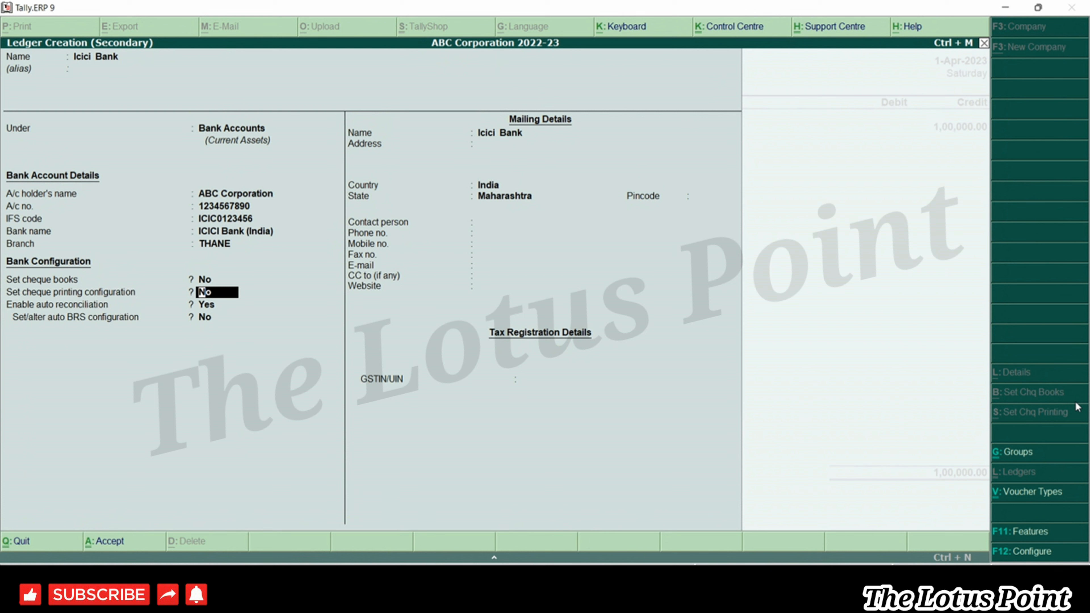
# Enable the ledger's cheque printing configuration and choose the CTS Format 4 cheque layout.
pyautogui.press('y')
pyautogui.press('Return')
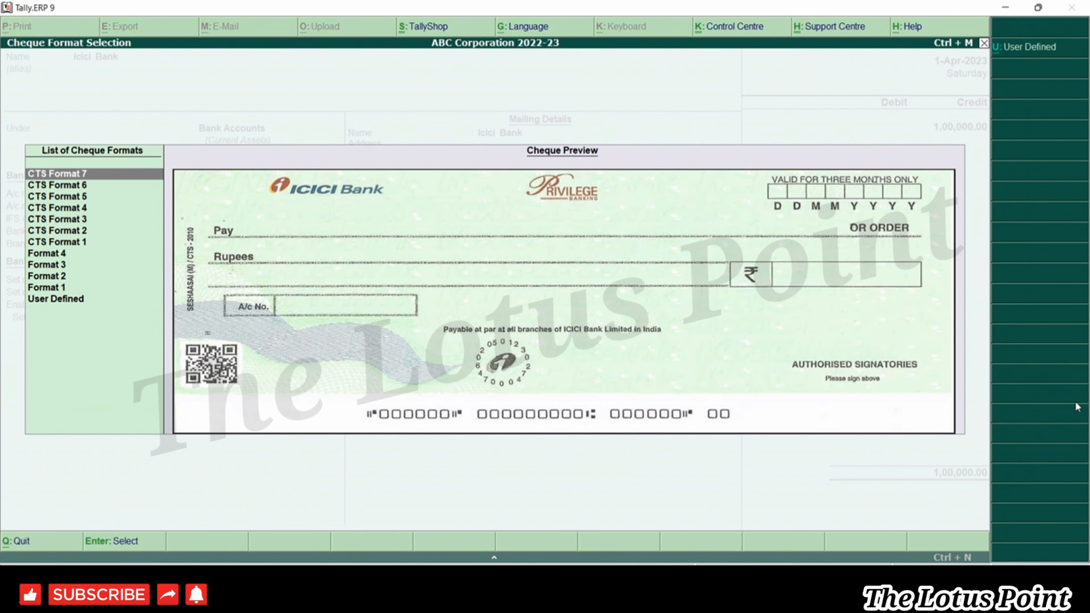
pyautogui.press('Down')
pyautogui.press('Down')
pyautogui.press('Down')
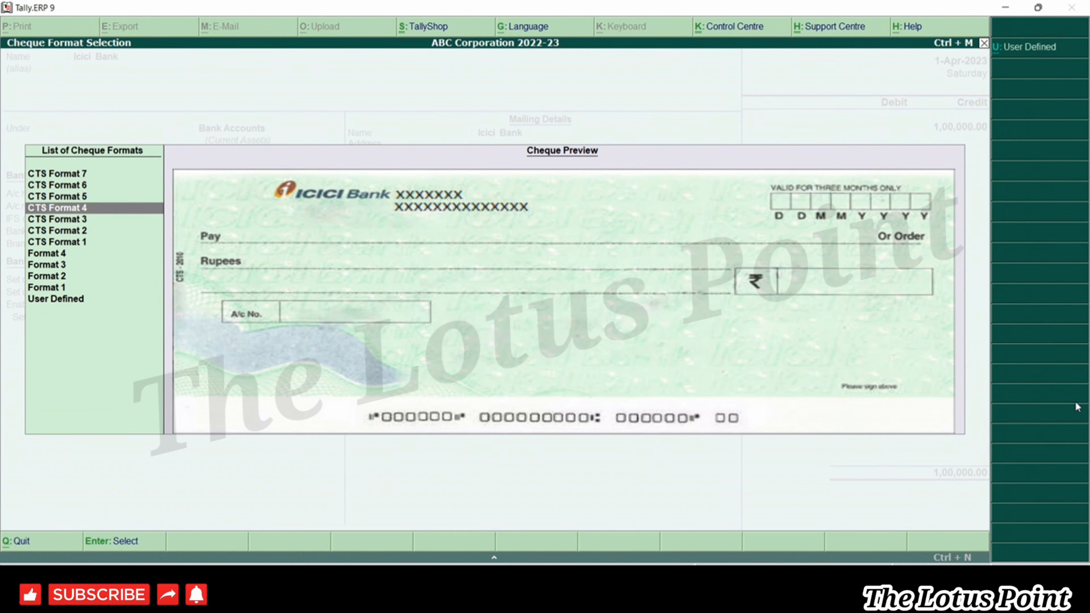
pyautogui.press('Return')
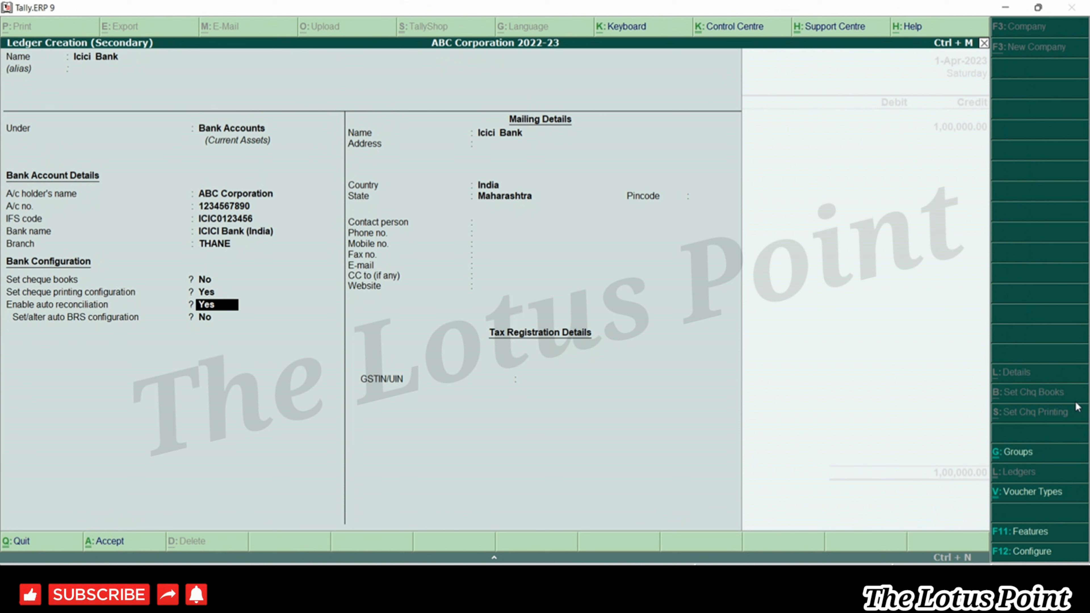
# Keep the remaining reconciliation and mailing defaults, leave the GSTIN/UIN blank, and save the Icici Bank ledger.
pyautogui.press('Return')
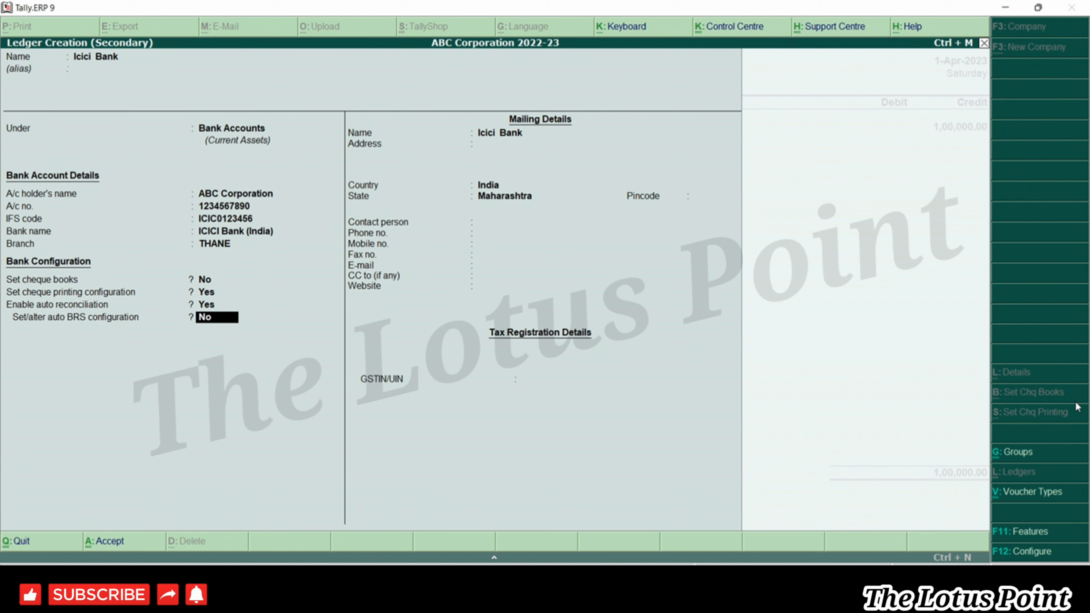
pyautogui.press('Return')
pyautogui.press('Return')
pyautogui.press('Return')
pyautogui.press('Return')
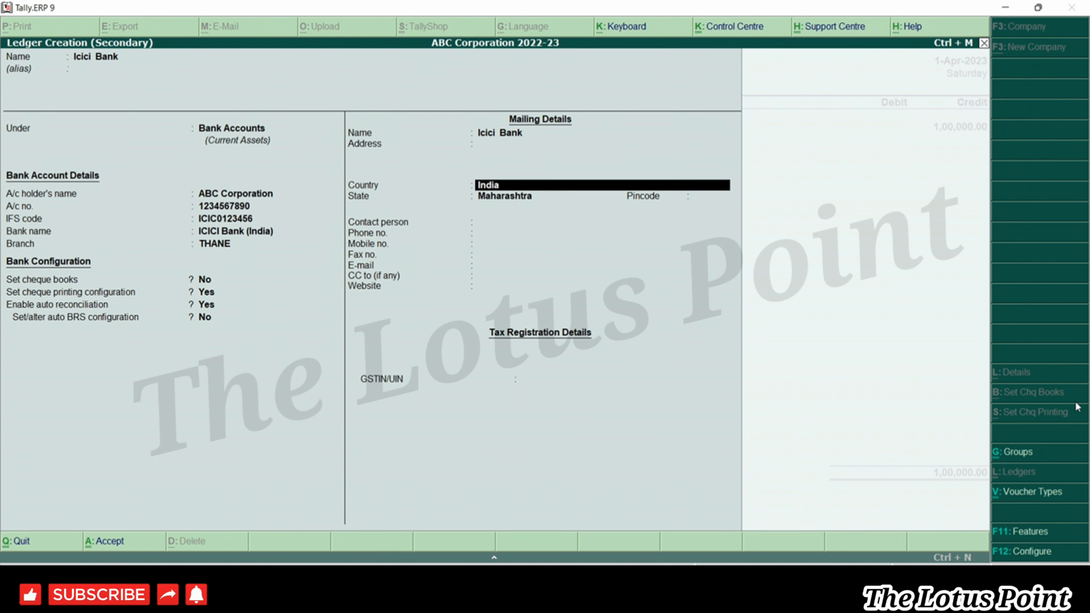
pyautogui.press('Return')
pyautogui.press('Return')
pyautogui.press('Return')
pyautogui.press('Return')
pyautogui.press('Return')
pyautogui.press('Return')
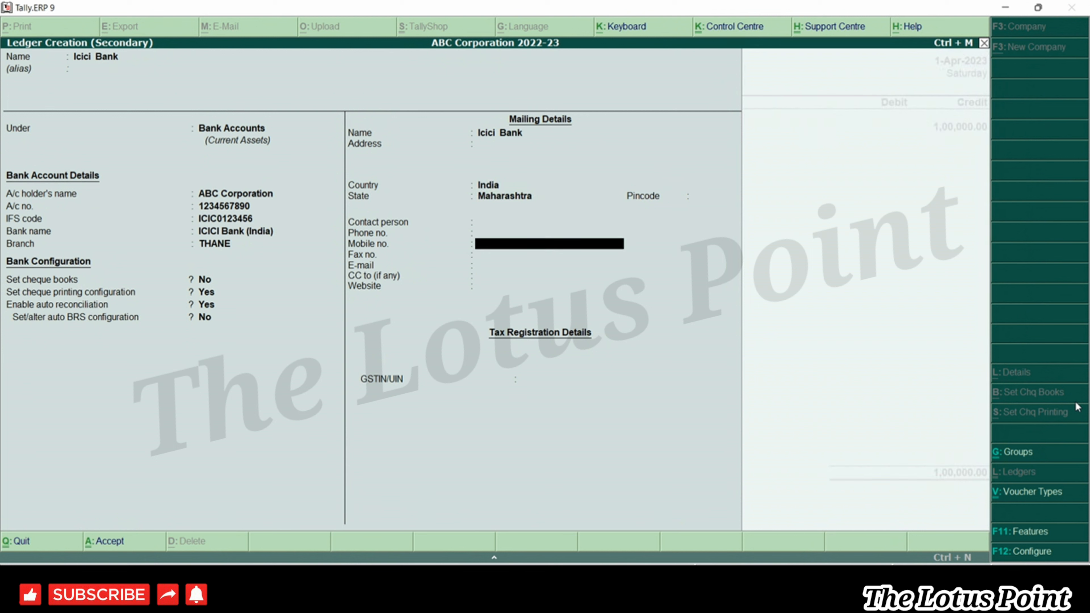
pyautogui.press('Return')
pyautogui.press('Return')
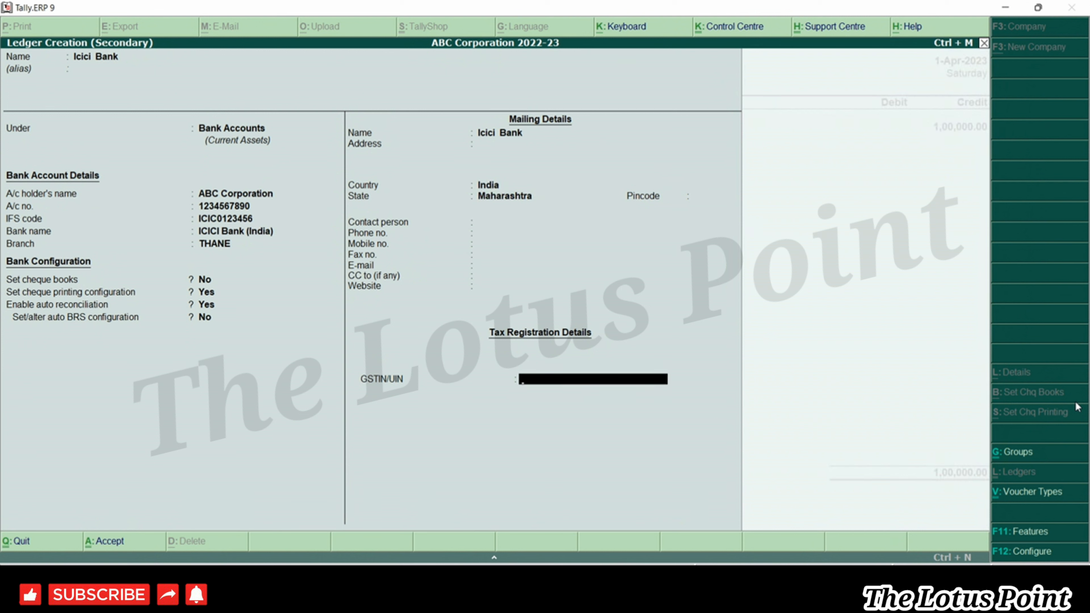
pyautogui.press('Return')
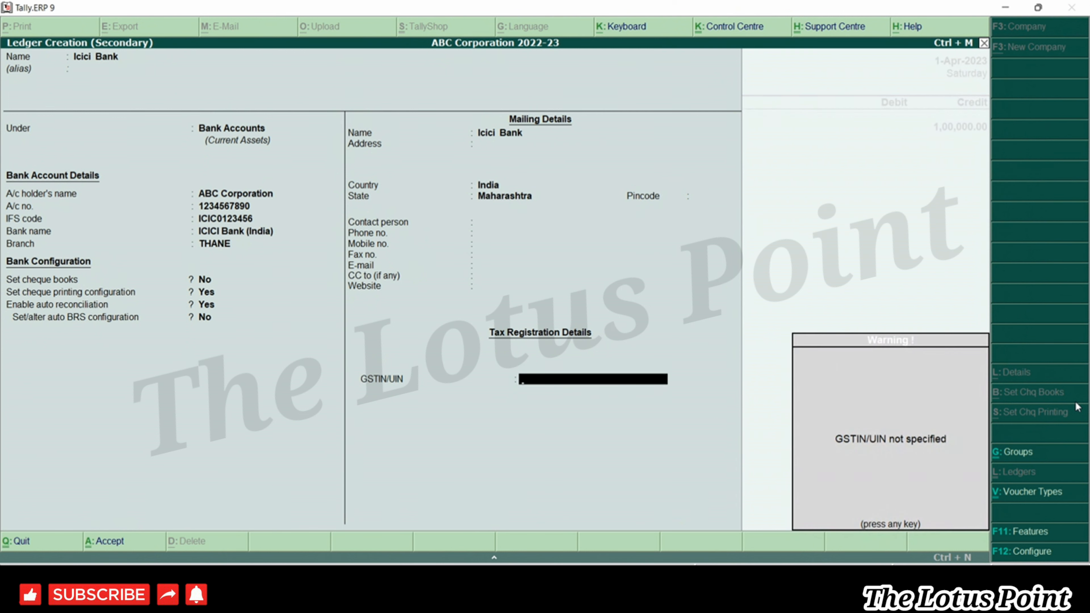
pyautogui.press('Return')
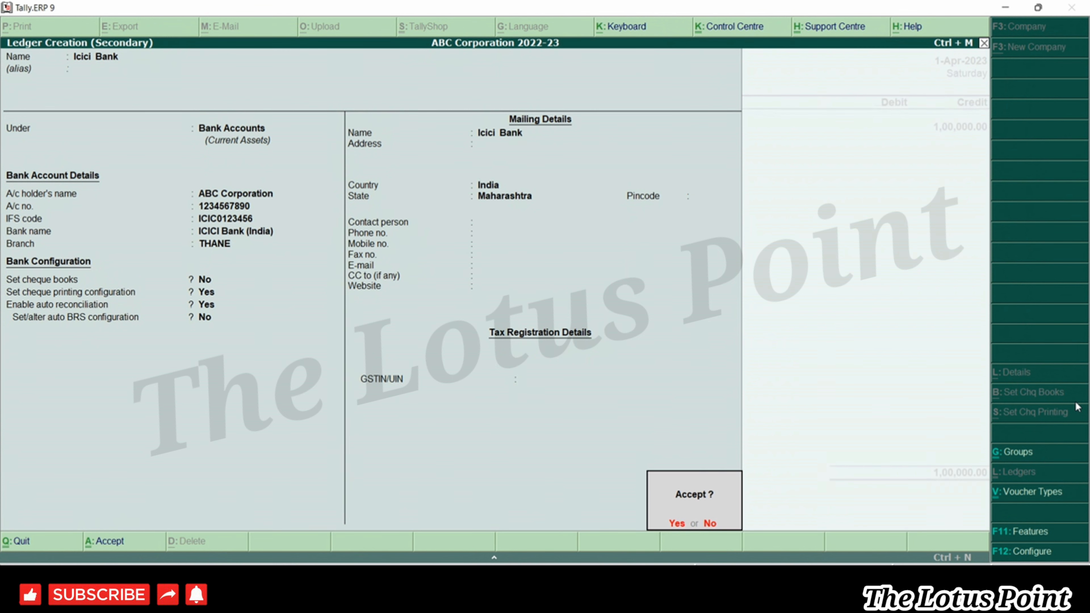
pyautogui.press('Return')
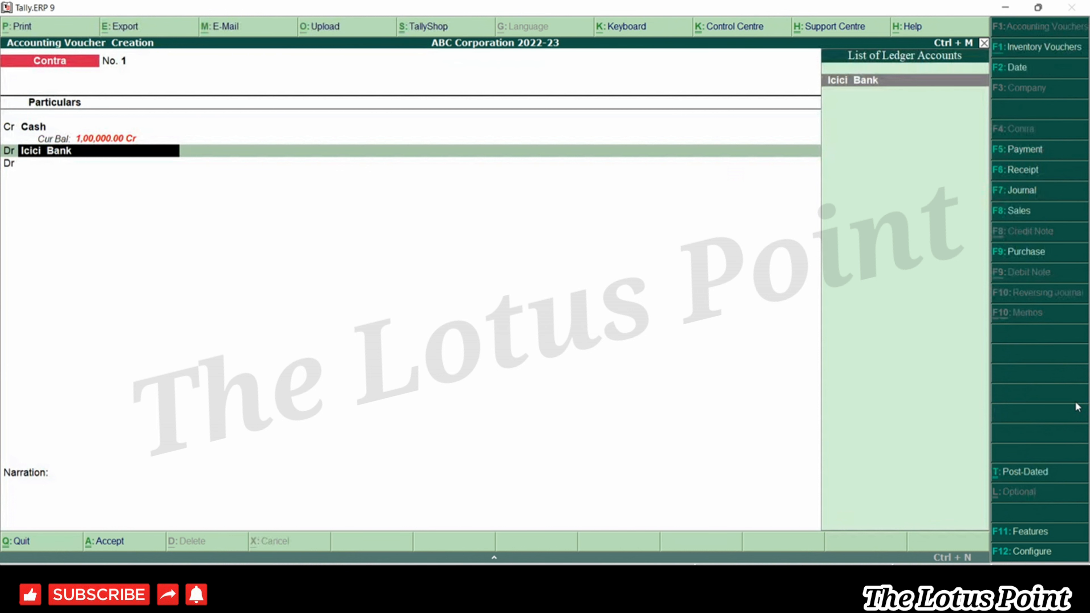
# Debit the Icici Bank ledger with 100000 on the Contra voucher's second line as a Cash transaction.
pyautogui.press('Return')
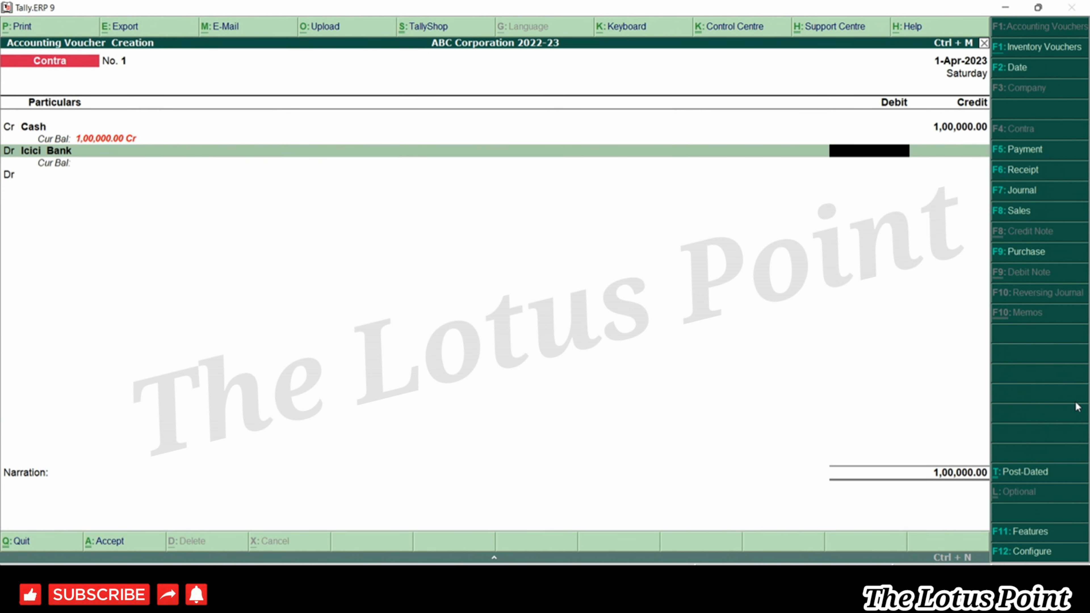
pyautogui.write('100000')
pyautogui.press('Return')
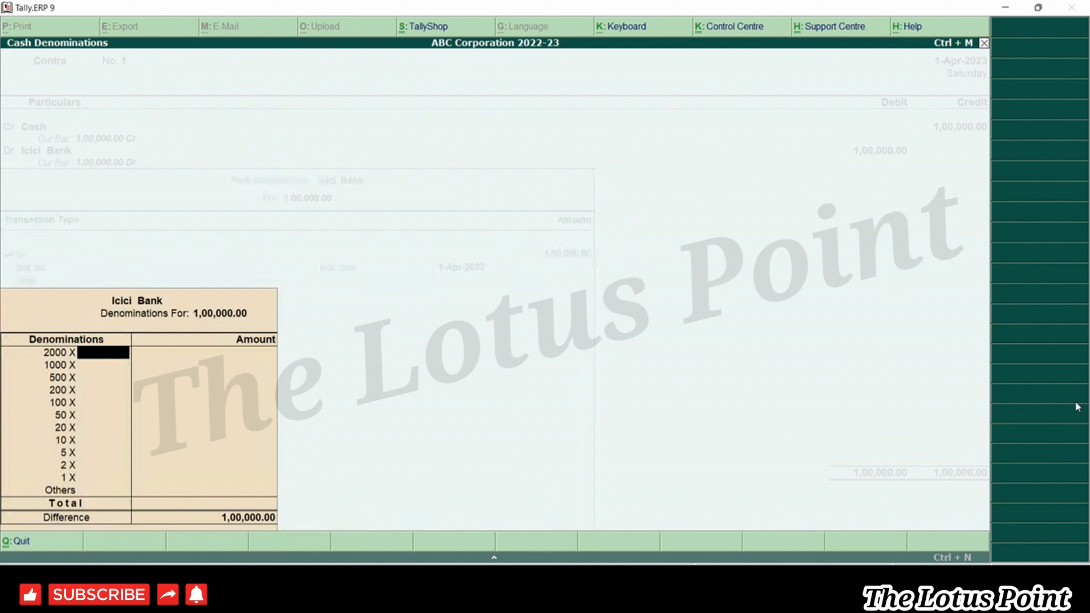
# Enter cash denomination counts of 10 for 2000 notes, 20 for 500 notes, and 200 for 200 notes.
pyautogui.write('10')
pyautogui.press('Return')
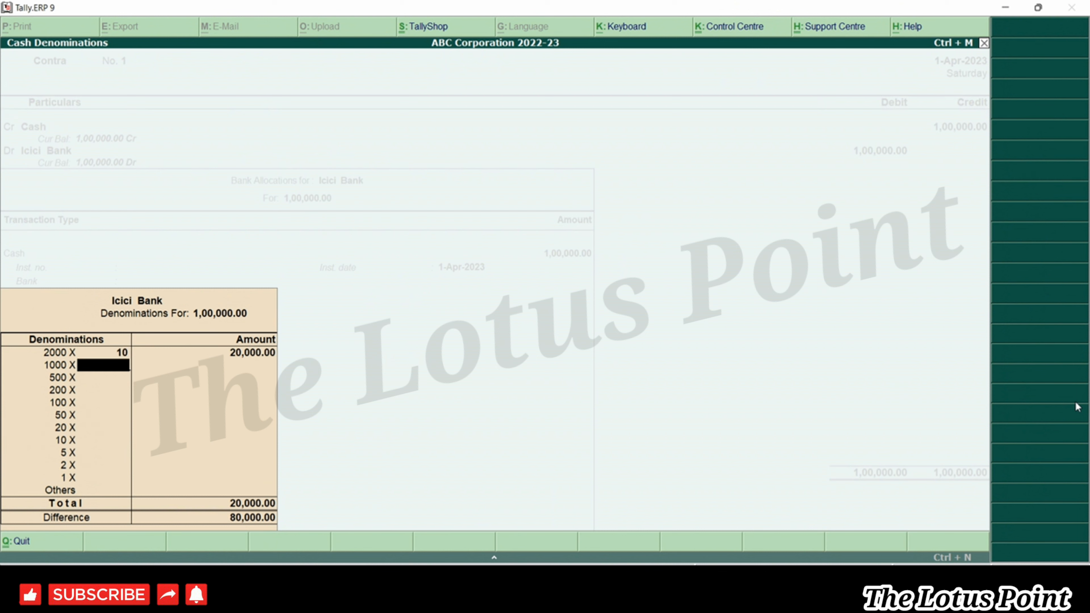
pyautogui.press('Return')
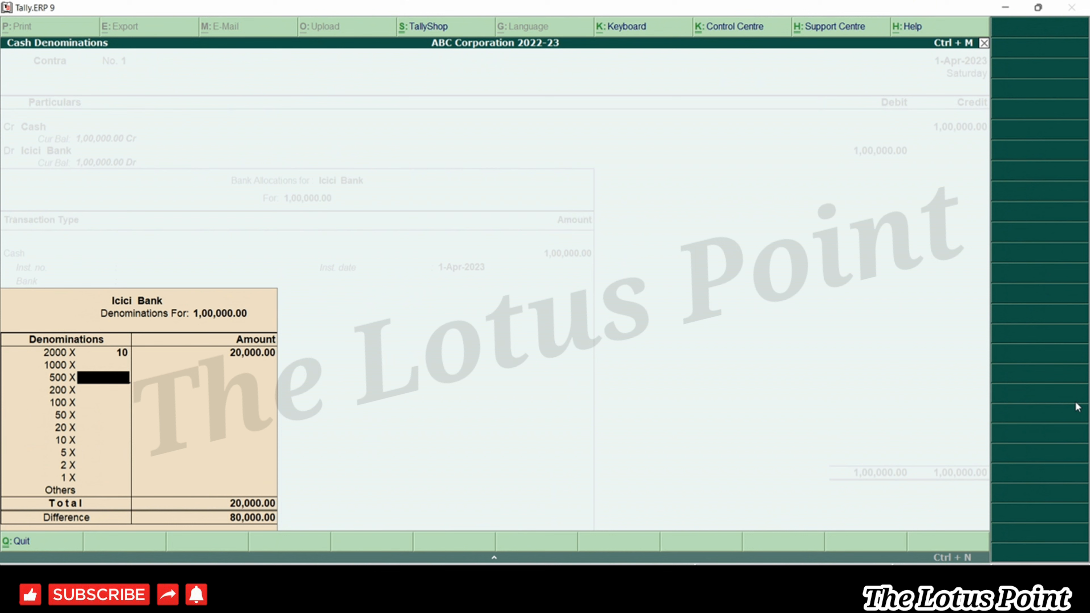
pyautogui.write('20')
pyautogui.press('Return')
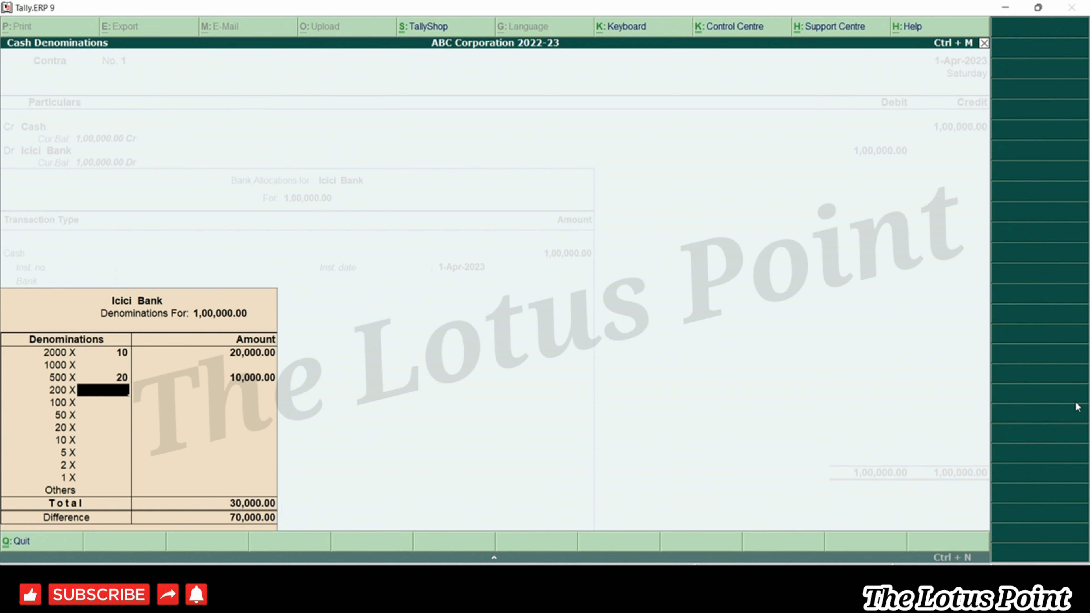
pyautogui.write('200')
pyautogui.press('Return')
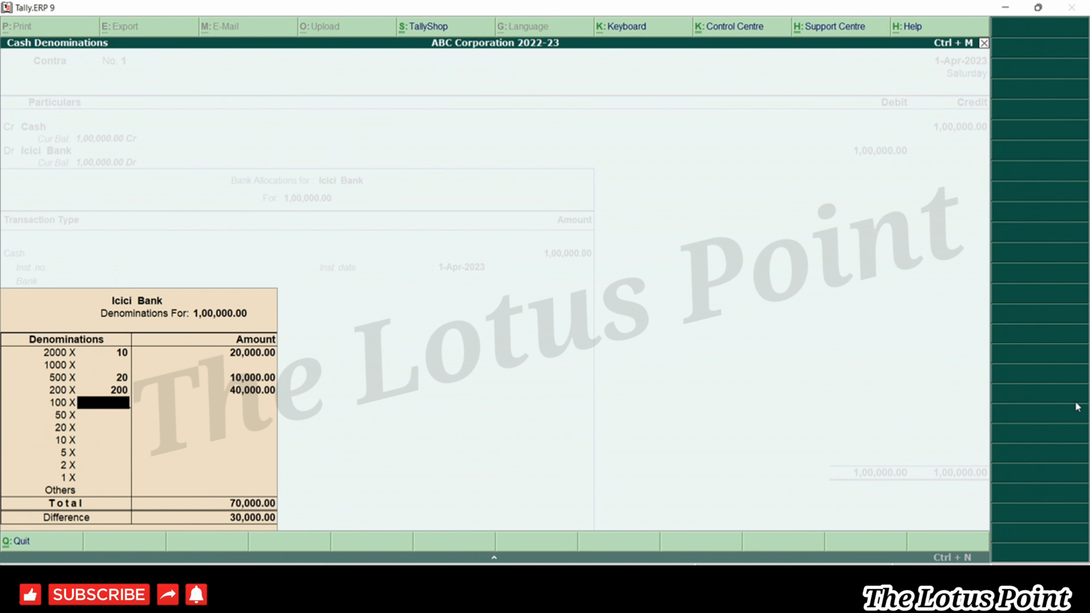
# Calculate 30000/50 in the built-in calculator and return to the count for 100 notes.
pyautogui.press('Return')
pyautogui.hotkey('ctrl', 'n')
pyautogui.write('30000/50')
pyautogui.press('Return')
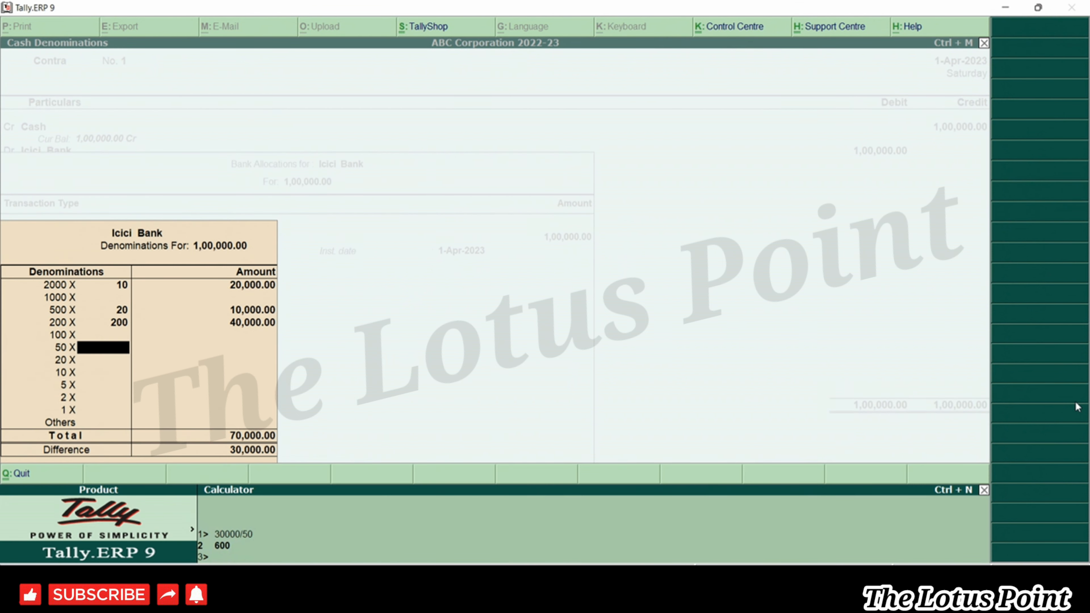
pyautogui.hotkey('ctrl', 'm')
pyautogui.hotkey('shift', 'Tab')
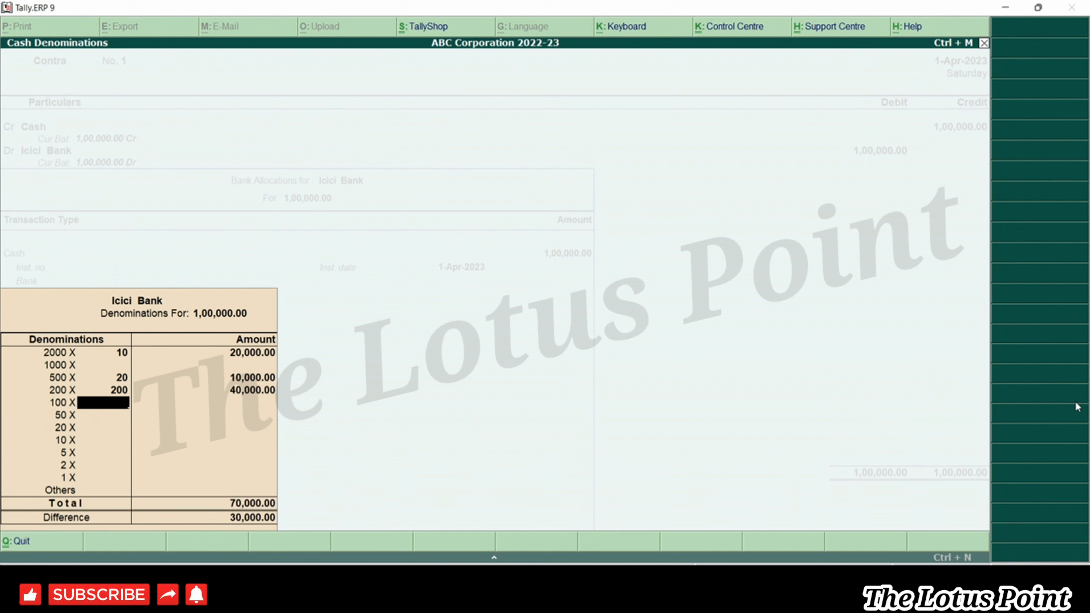
# Enter cash denomination counts of 200 for 100 notes and 200 for 50 notes.
pyautogui.write('200')
pyautogui.press('Return')
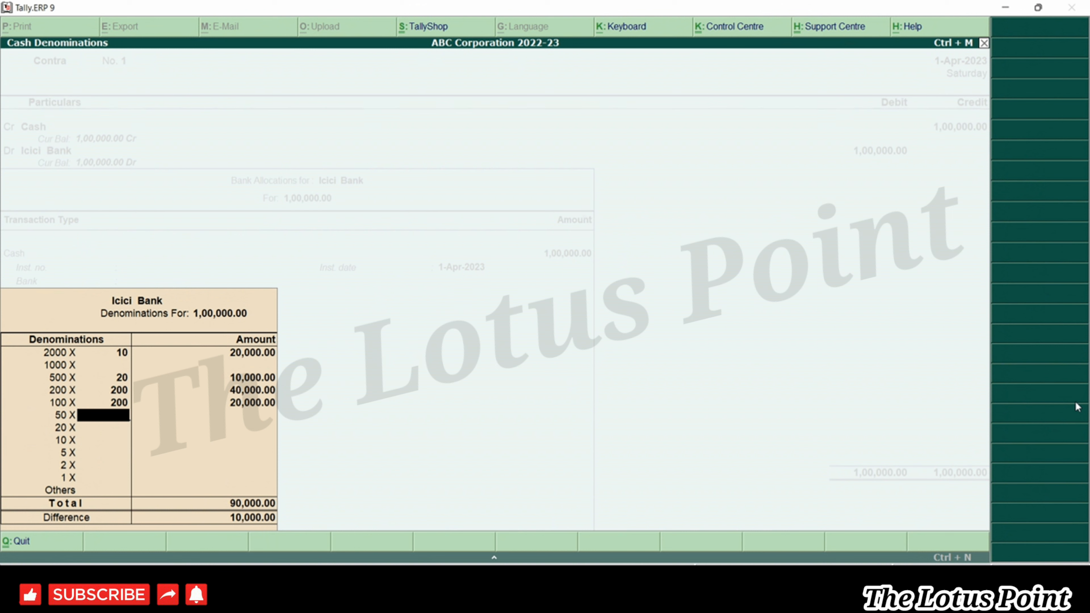
pyautogui.write('200')
pyautogui.press('Return')
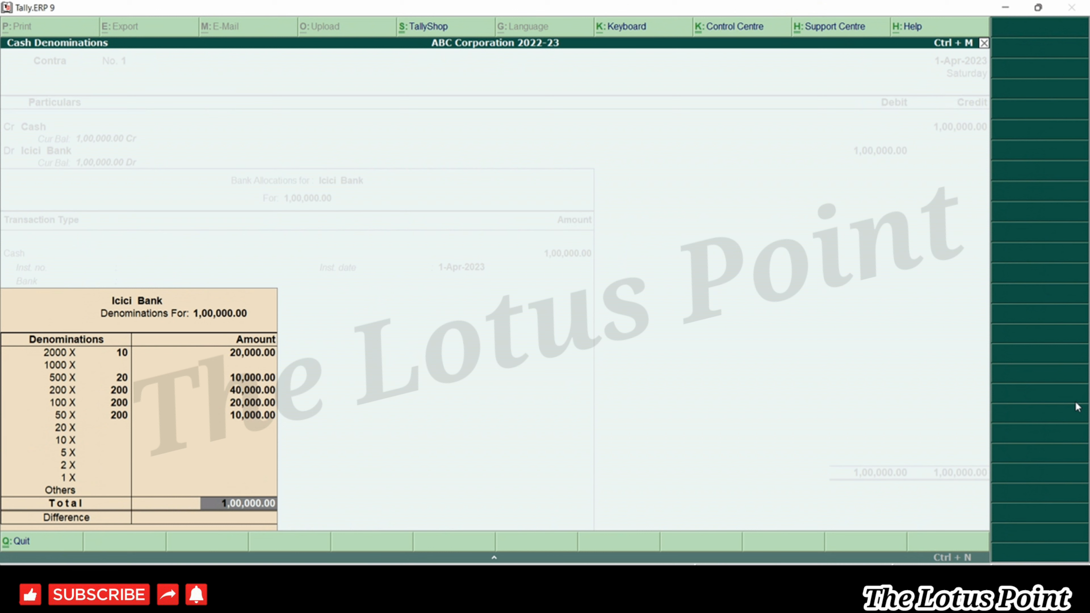
# Clear the cash denomination counts for the 2000, 500, 200, 100 and 50 notes.
pyautogui.press('Up')
pyautogui.press('Up')
pyautogui.press('Up')
pyautogui.press('Up')
pyautogui.press('Up')
pyautogui.press('Up')
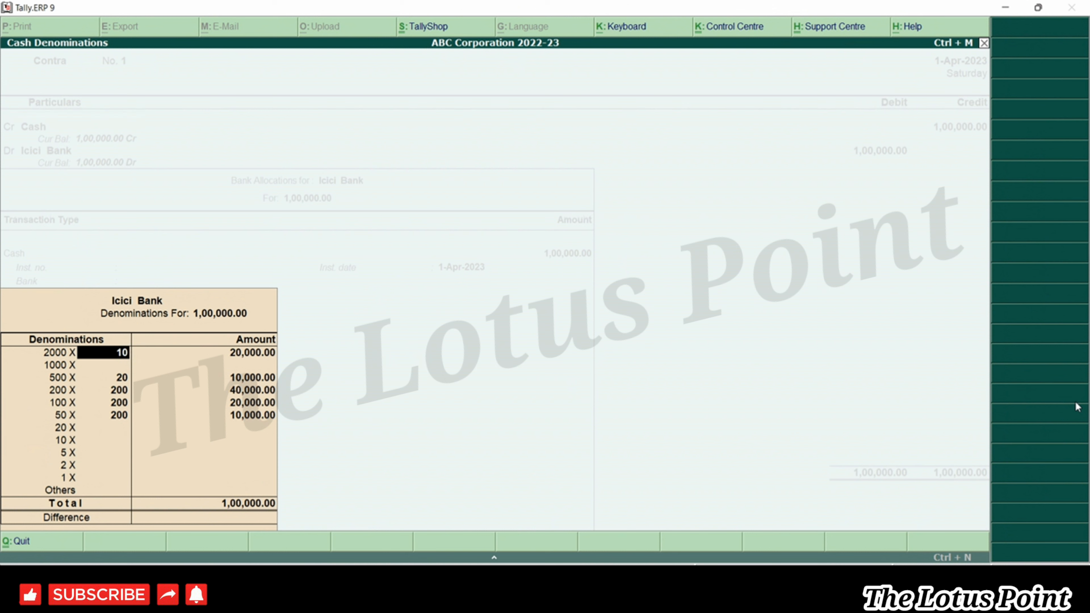
pyautogui.press('BackSpace')
pyautogui.press('BackSpace')
pyautogui.press('Return')
pyautogui.press('Return')
pyautogui.press('BackSpace')
pyautogui.press('BackSpace')
pyautogui.press('Return')
pyautogui.press('BackSpace')
pyautogui.press('BackSpace')
pyautogui.press('BackSpace')
pyautogui.press('Return')
pyautogui.press('BackSpace')
pyautogui.press('BackSpace')
pyautogui.press('BackSpace')
pyautogui.press('Return')
pyautogui.press('BackSpace')
pyautogui.press('BackSpace')
pyautogui.press('BackSpace')
pyautogui.press('Return')
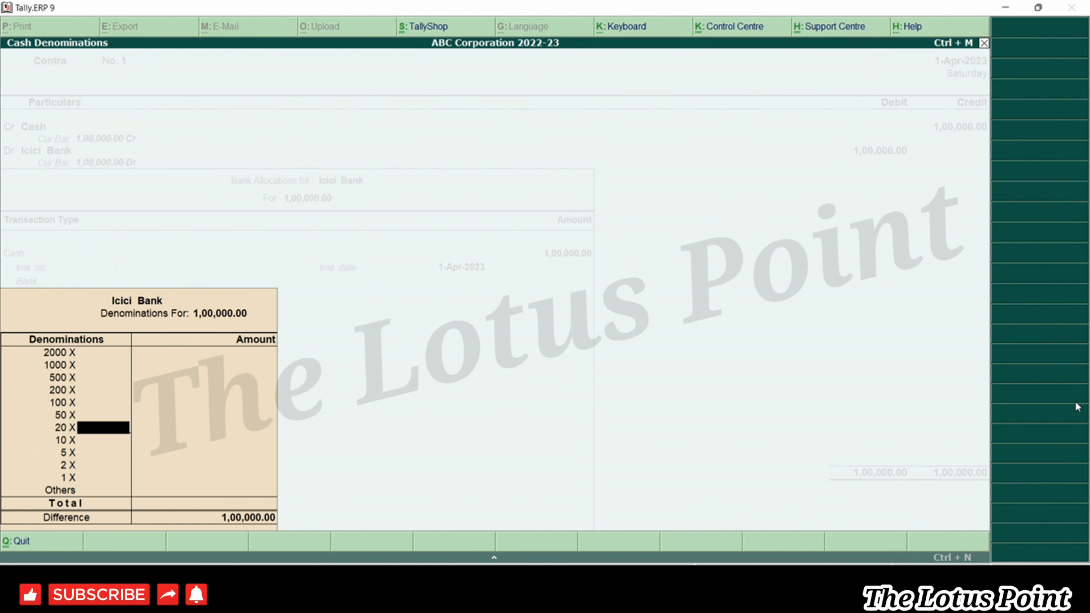
# Enter a count of 50 for 2000 notes and accept the Icici Bank cash denominations.
pyautogui.press('Up')
pyautogui.press('Up')
pyautogui.press('Up')
pyautogui.press('Up')
pyautogui.press('Up')
pyautogui.press('Up')
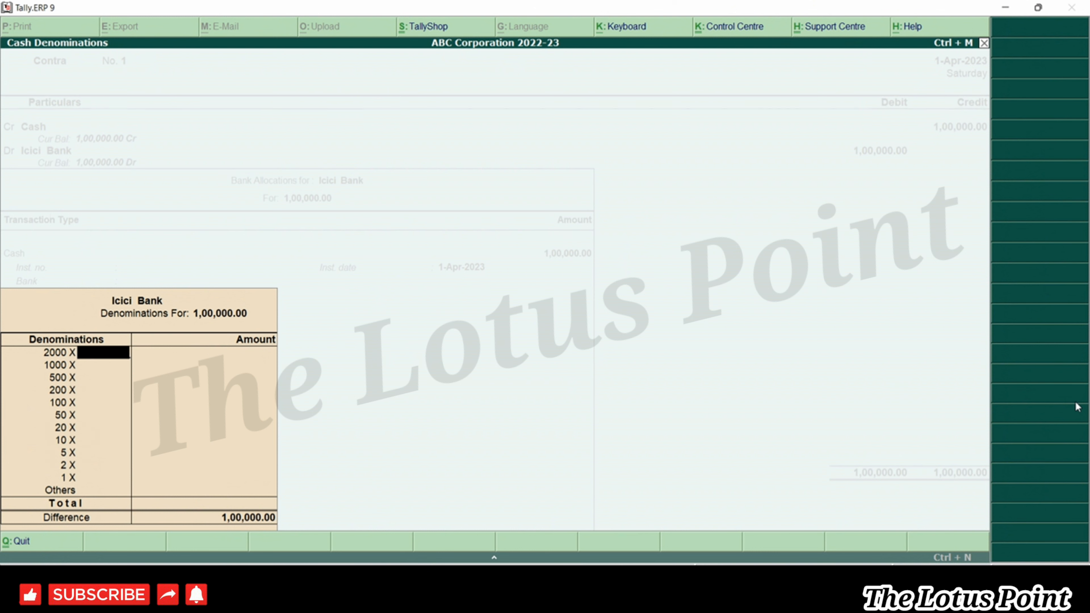
pyautogui.write('50')
pyautogui.press('Return')
pyautogui.press('Return')
pyautogui.press('Return')
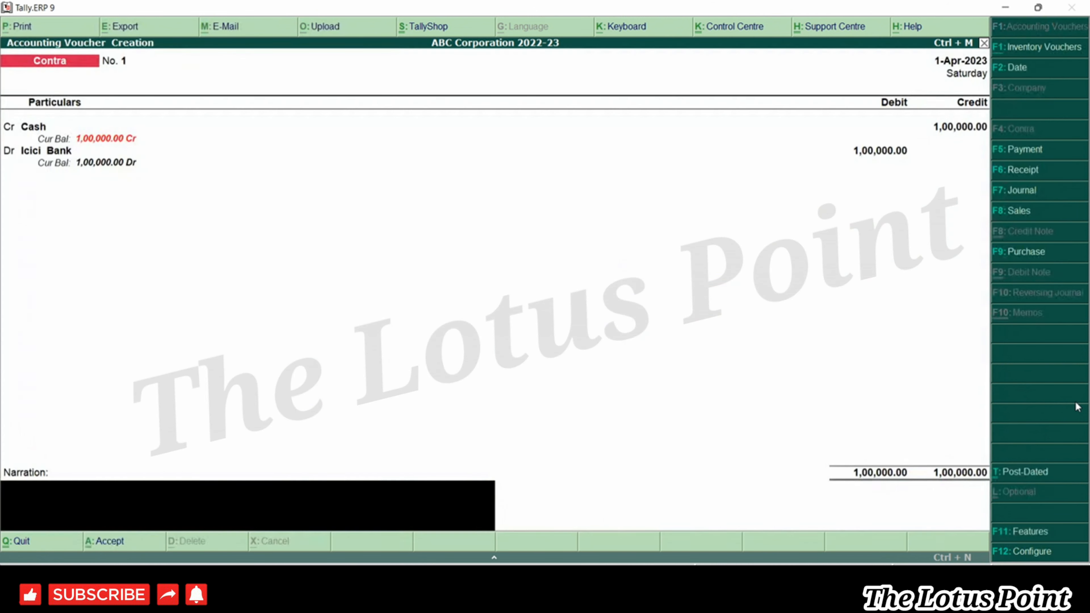
# Reopen the Icici Bank allocation on the Contra voucher and set its bank to ICICI Bank (India).
pyautogui.press('Up')
pyautogui.press('Return')
pyautogui.press('Return')
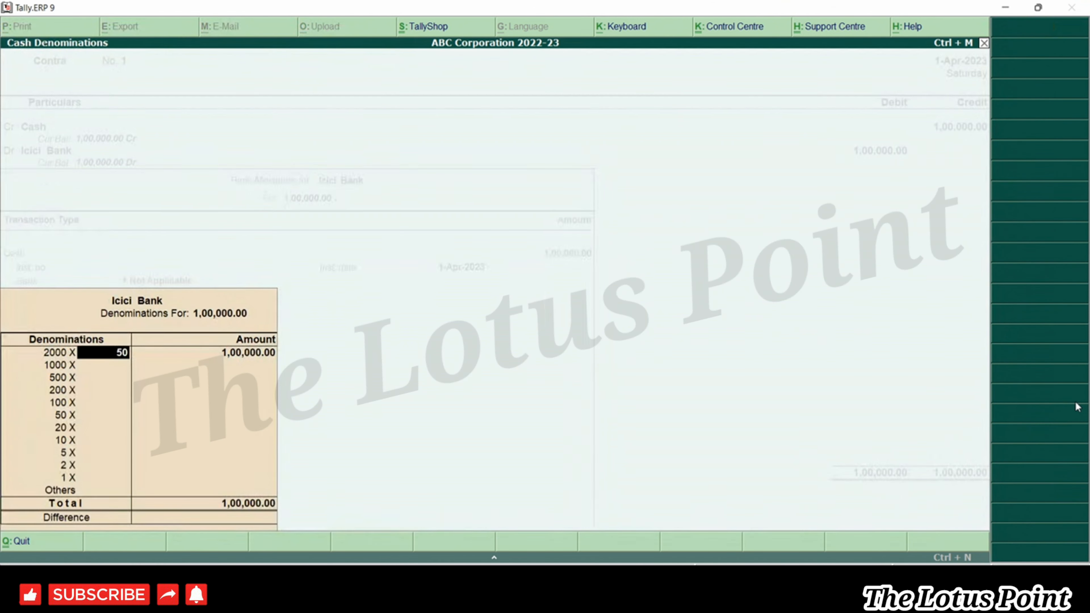
pyautogui.press('Return')
pyautogui.press('Return')
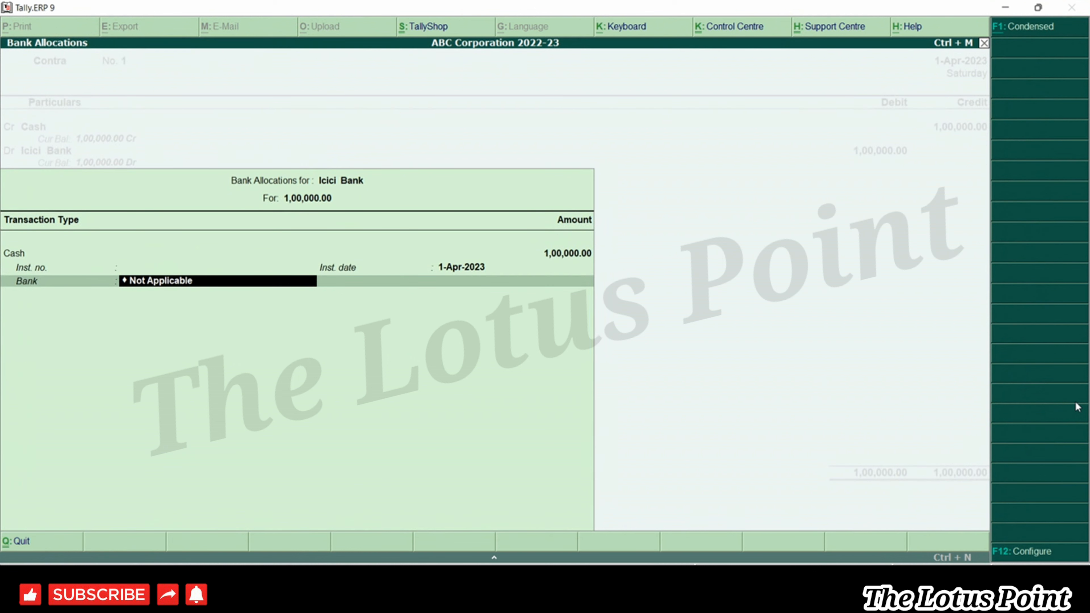
pyautogui.write('ICICI')
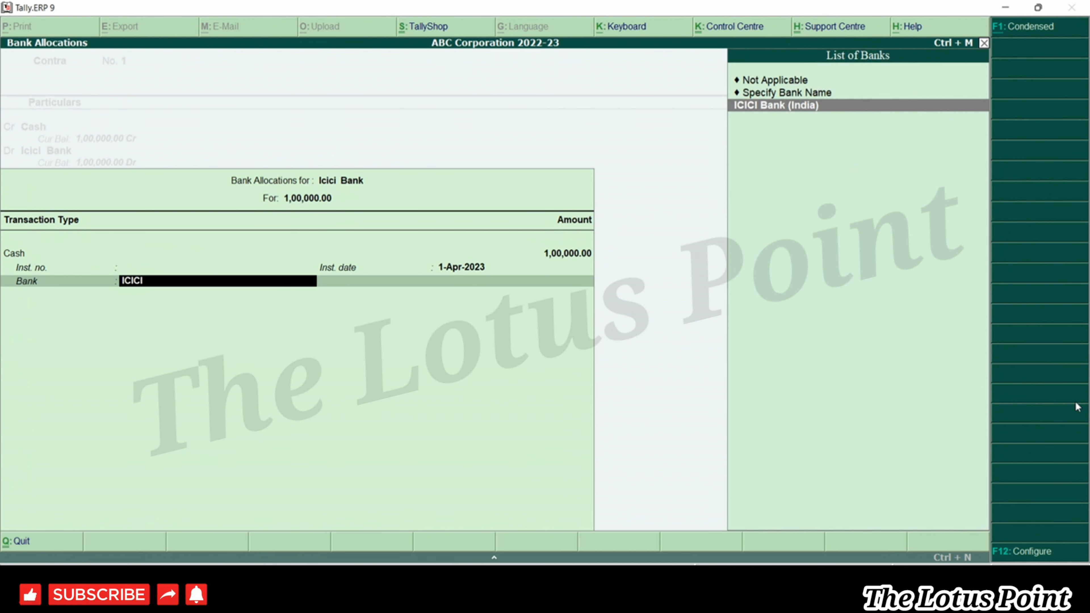
pyautogui.press('Return')
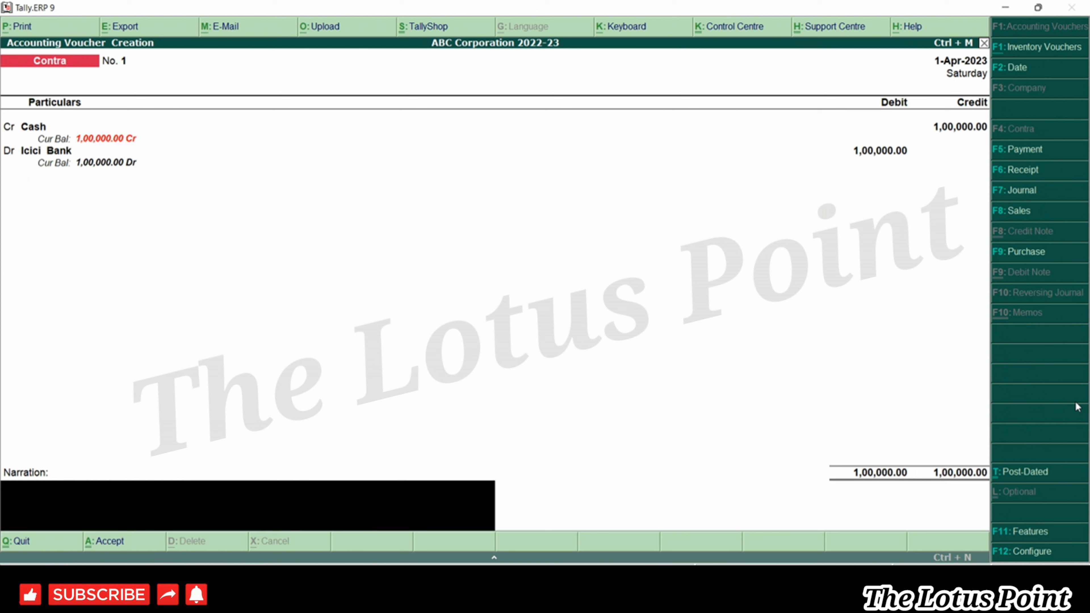
# Enter the narration CASH DEPOSITED BY followed by the depositor's name, and save the Contra voucher.
pyautogui.write('CASH DEPOSITED')
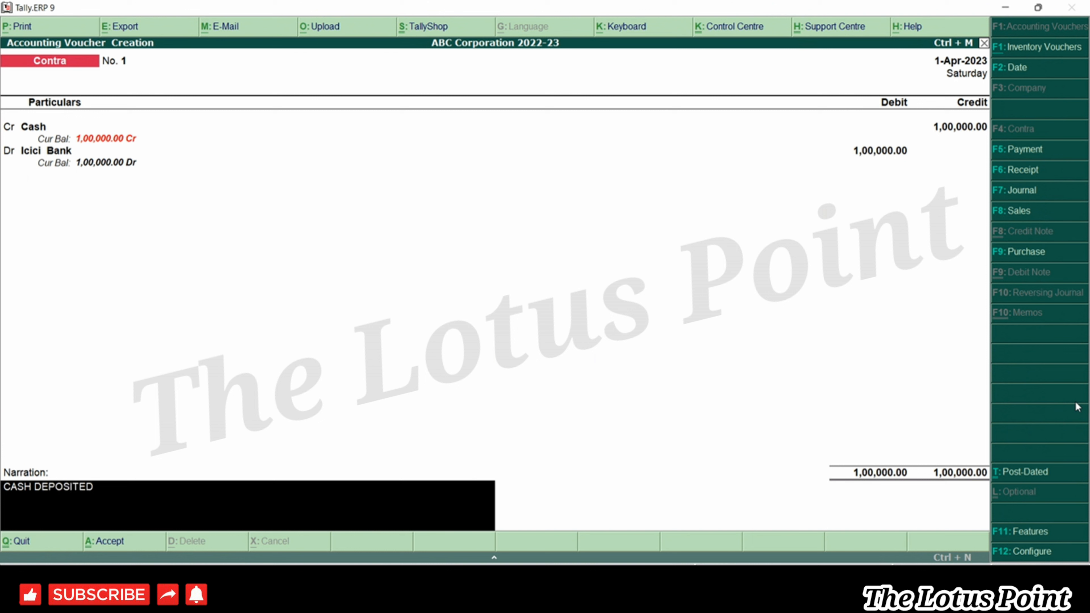
pyautogui.write('BY RAM')
pyautogui.press('Return')
pyautogui.press('y')
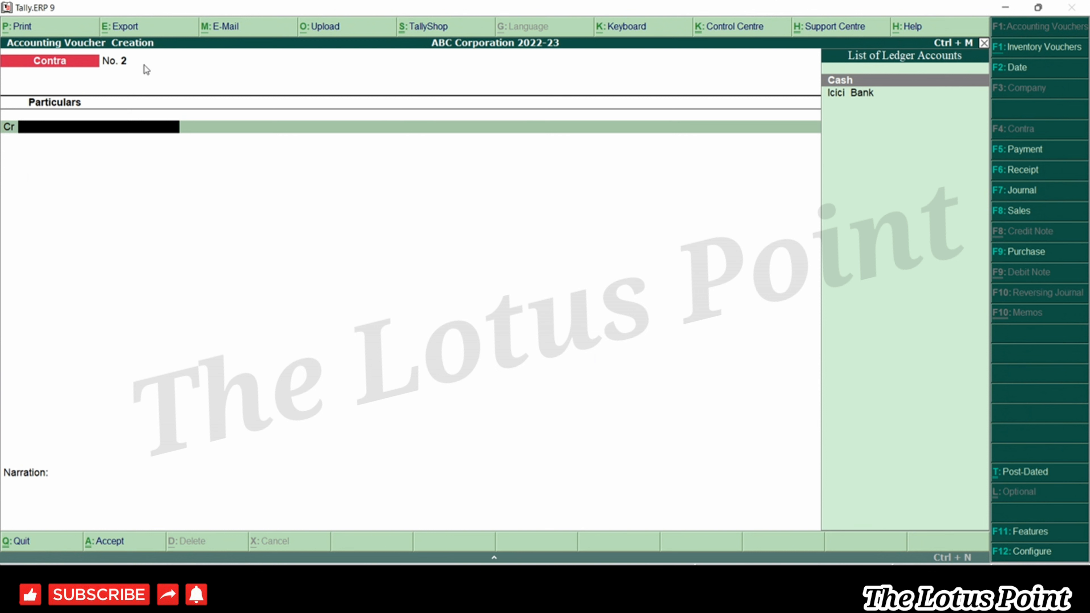
# Start a Payment voucher and debit the Abc Ltd ledger with 10000.
pyautogui.click(1033, 153)
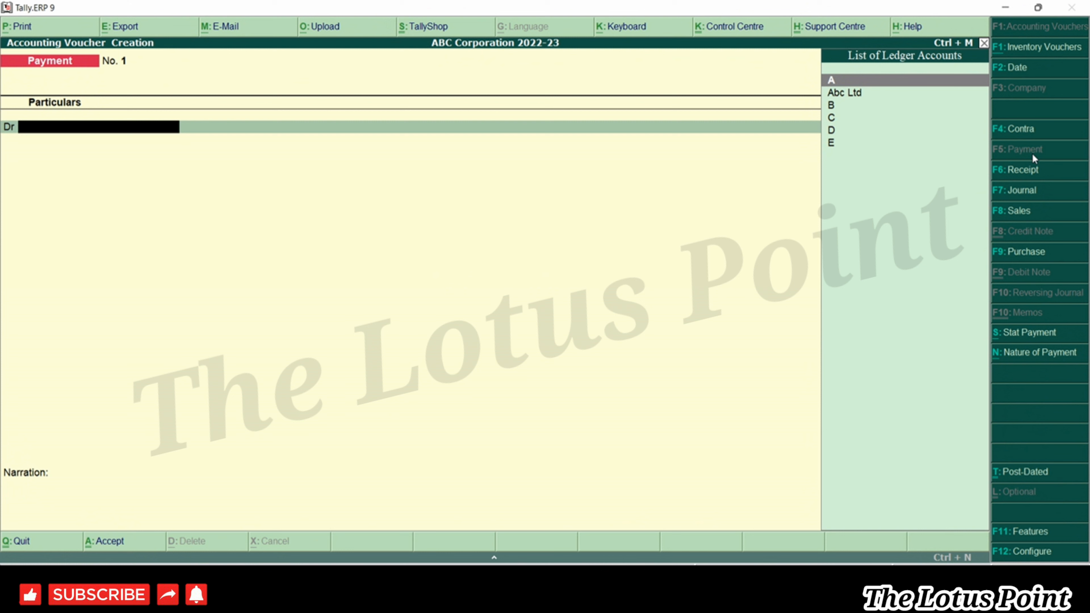
pyautogui.press('Down')
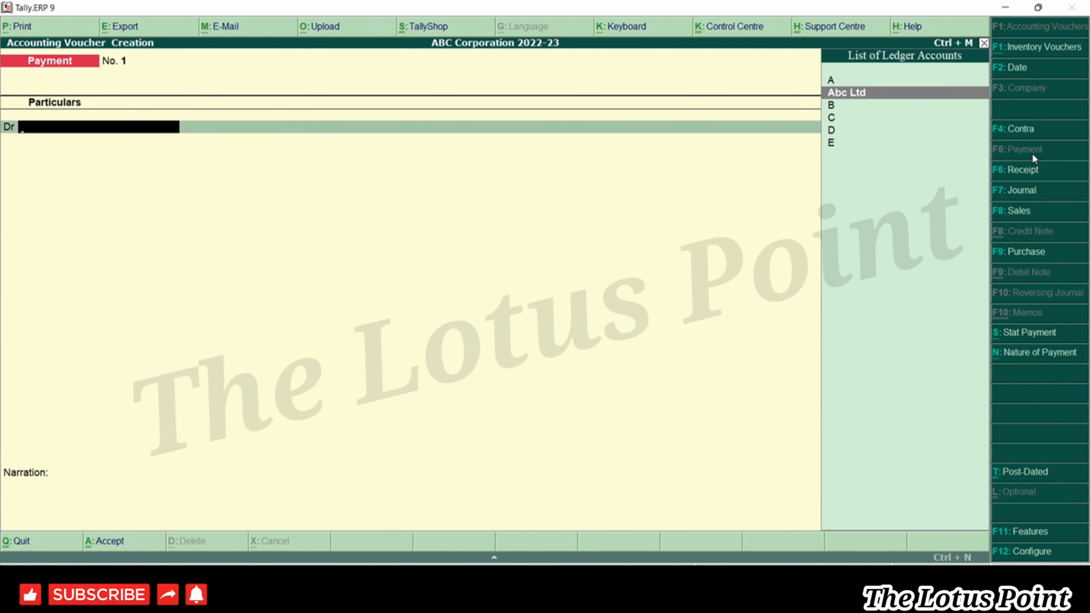
pyautogui.press('Return')
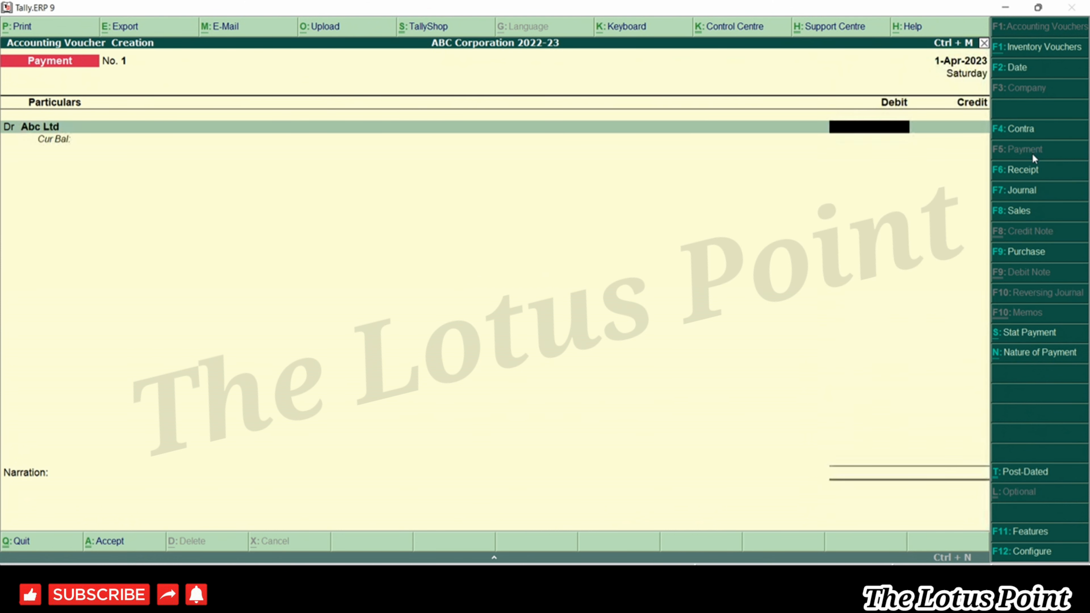
pyautogui.write('10000')
pyautogui.press('Return')
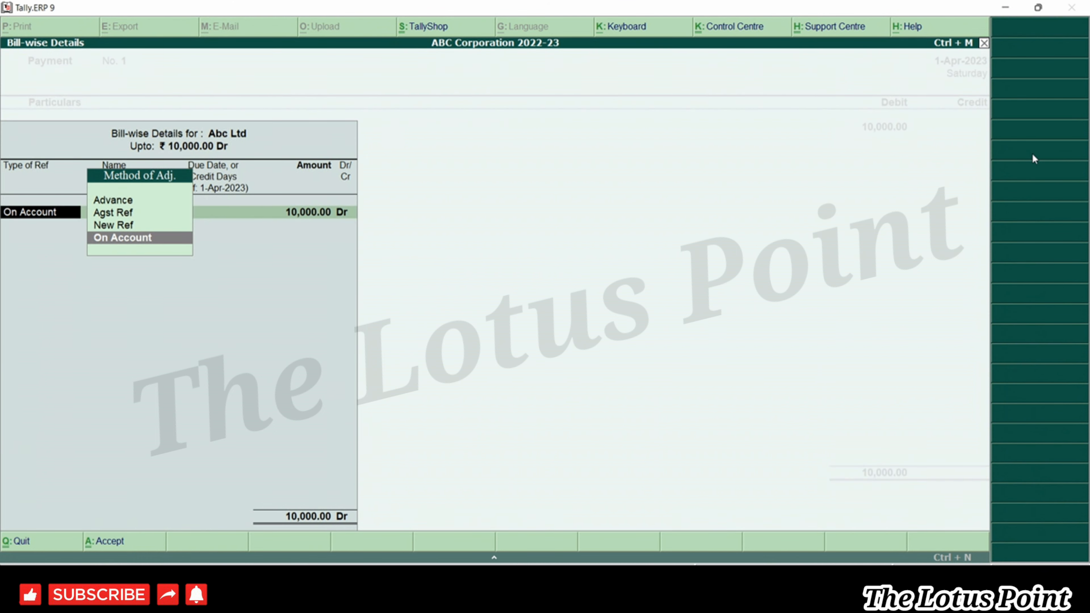
# Return to the Abc Ltd line and open its ledger master to review the details without changing them.
pyautogui.press('BackSpace')
pyautogui.press('BackSpace')
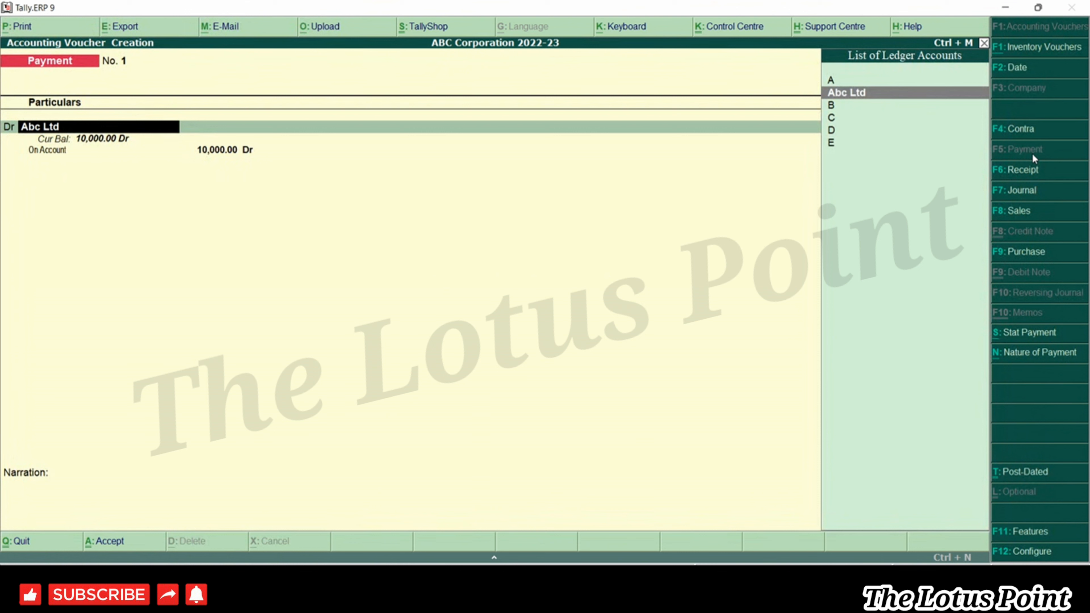
pyautogui.hotkey('ctrl', 'Return')
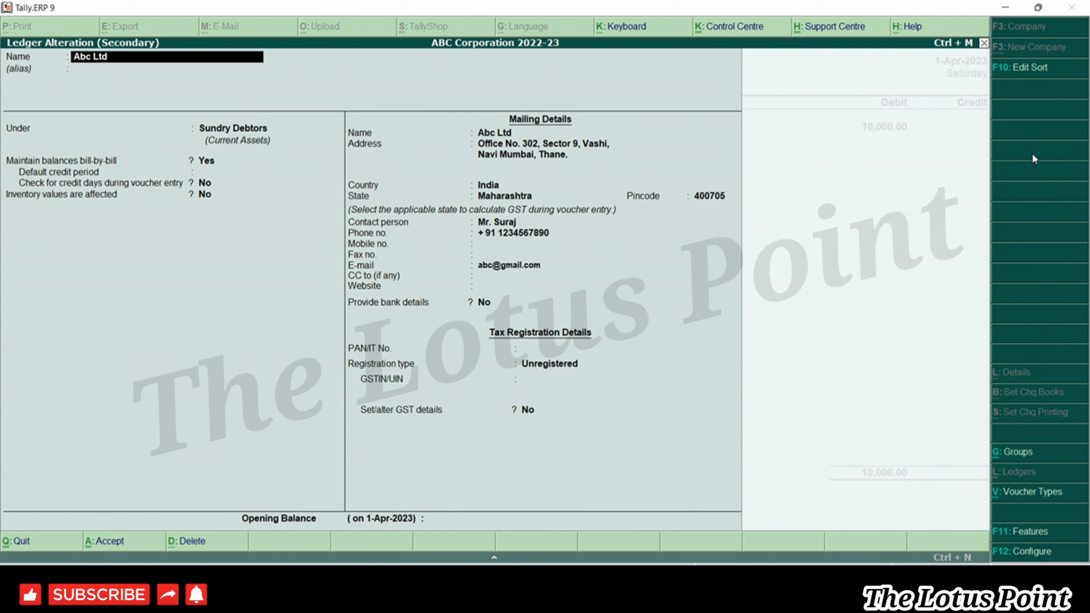
pyautogui.hotkey('ctrl', 'a')
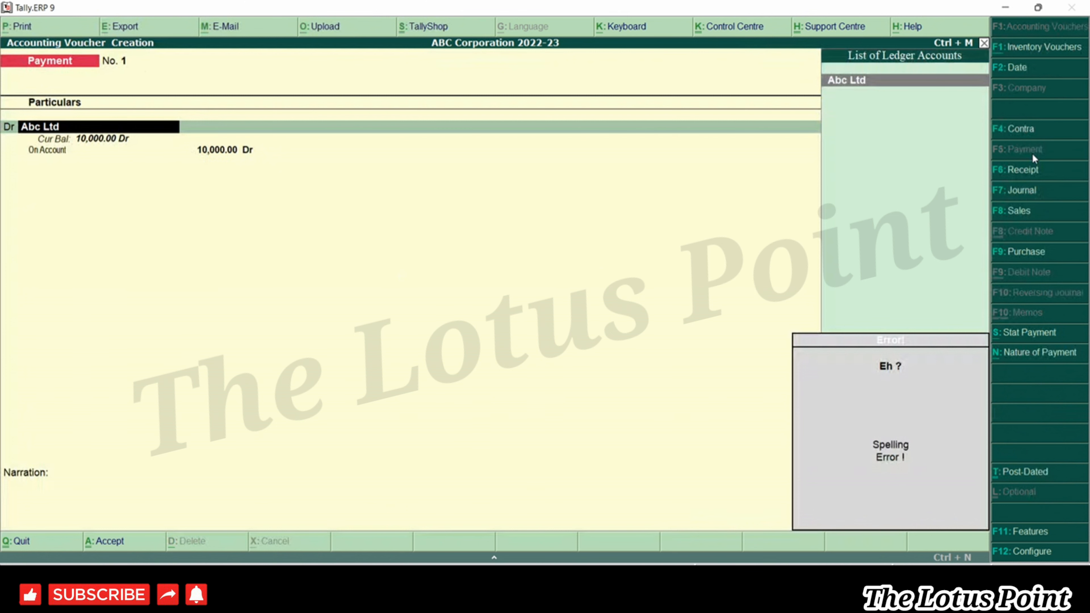
# Allocate Abc Ltd's 10000 debit as On Account in the bill-wise details.
pyautogui.press('Return')
pyautogui.press('Return')
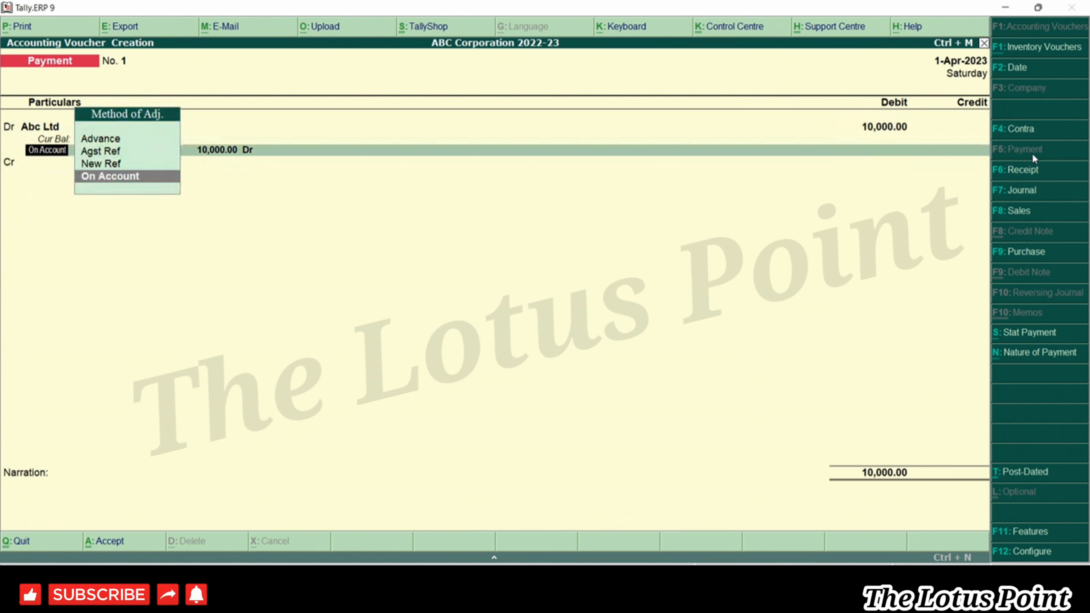
pyautogui.press('Return')
pyautogui.press('Return')
pyautogui.press('Return')
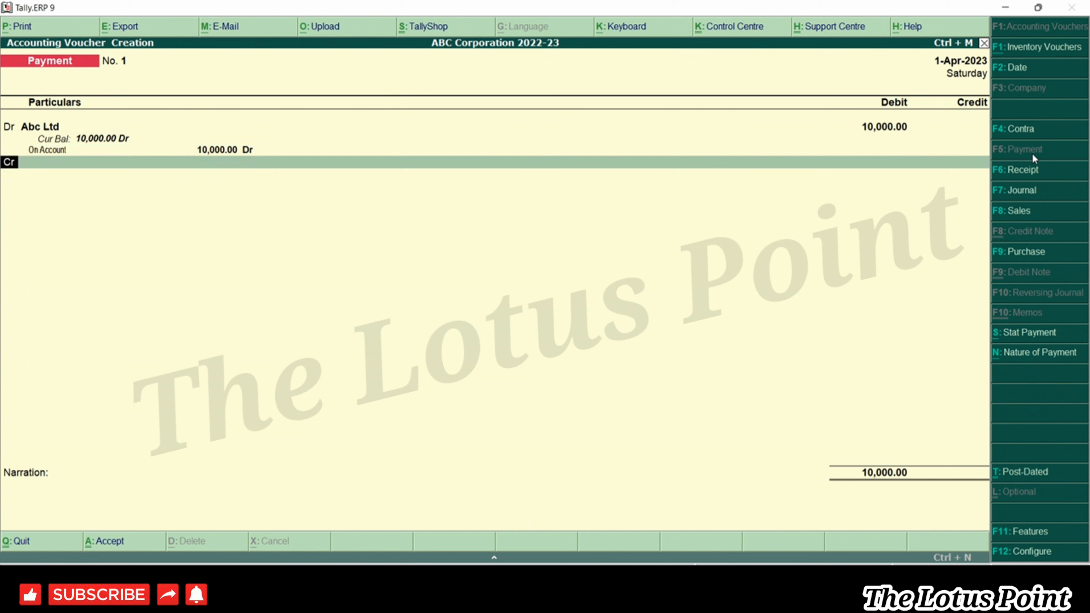
# Credit the Cash ledger with 10000 on the Payment voucher and save it with a blank narration.
pyautogui.press('Return')
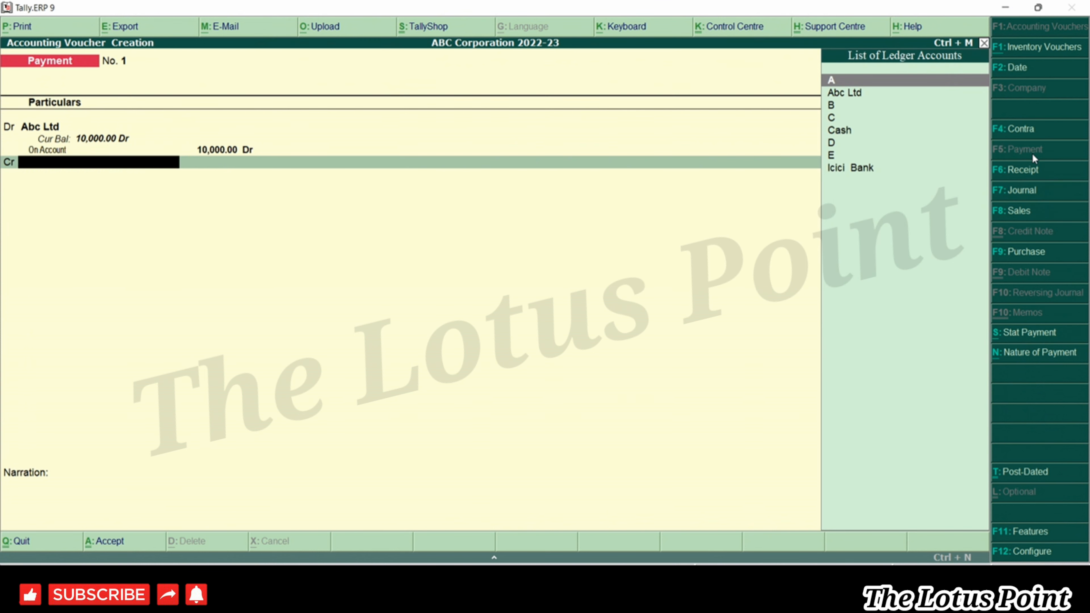
pyautogui.press('Down')
pyautogui.press('Down')
pyautogui.press('Down')
pyautogui.press('Down')
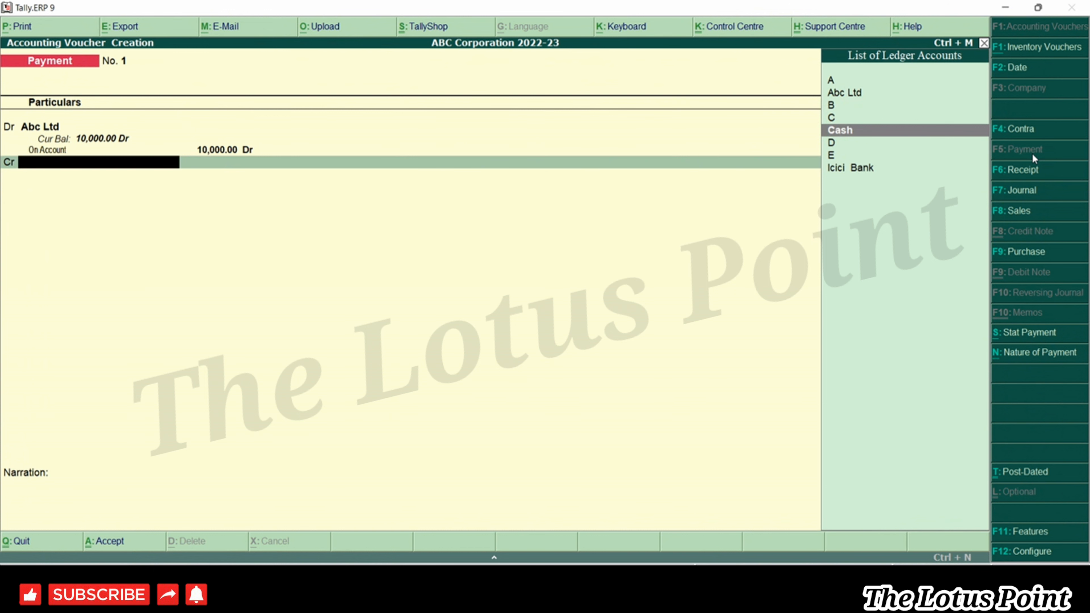
pyautogui.press('Return')
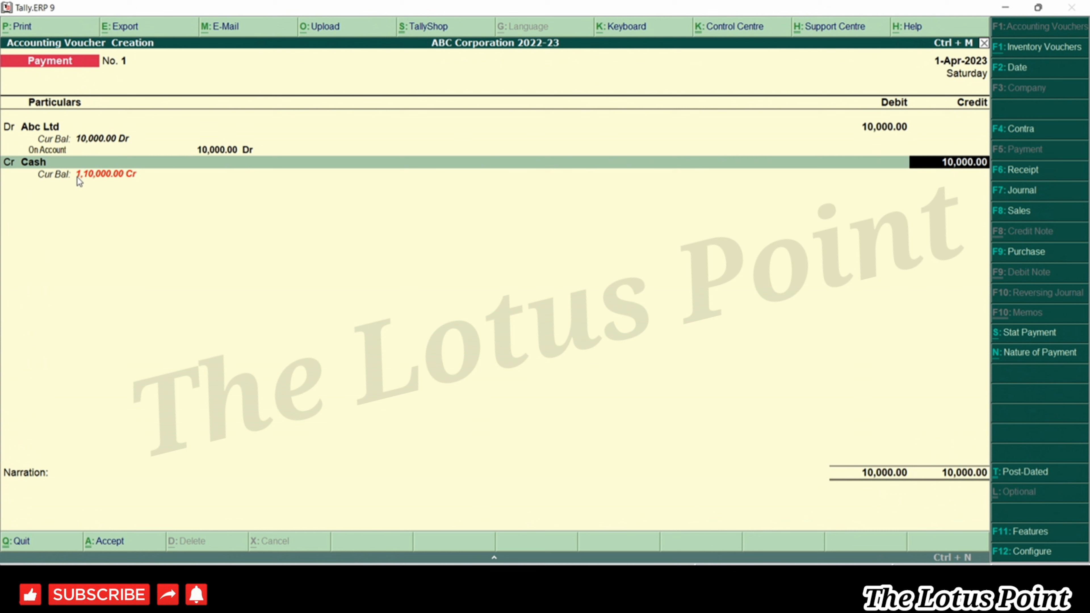
pyautogui.press('Return')
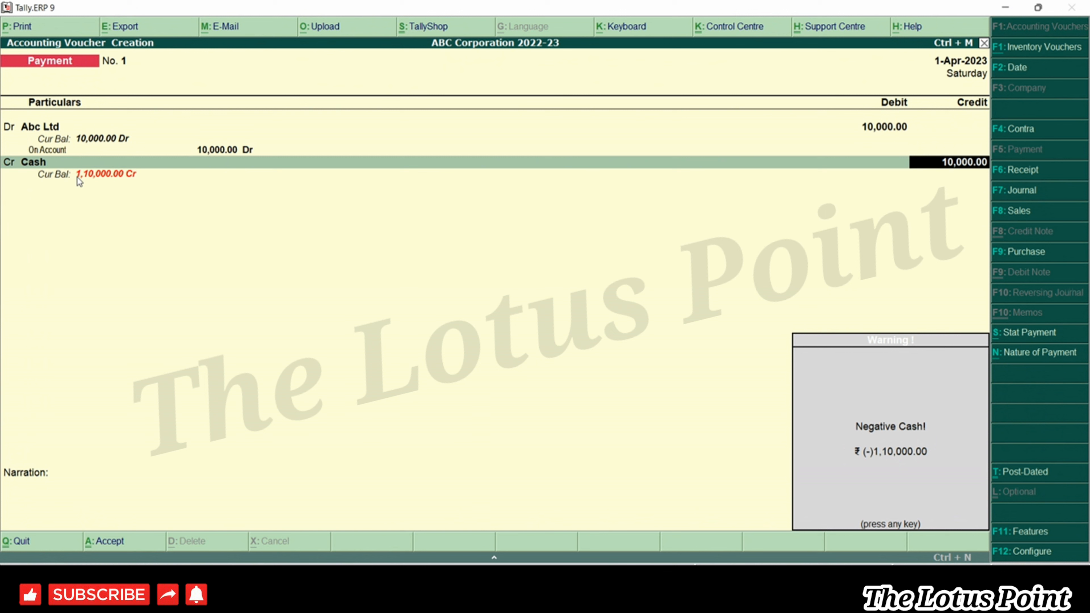
pyautogui.press('Return')
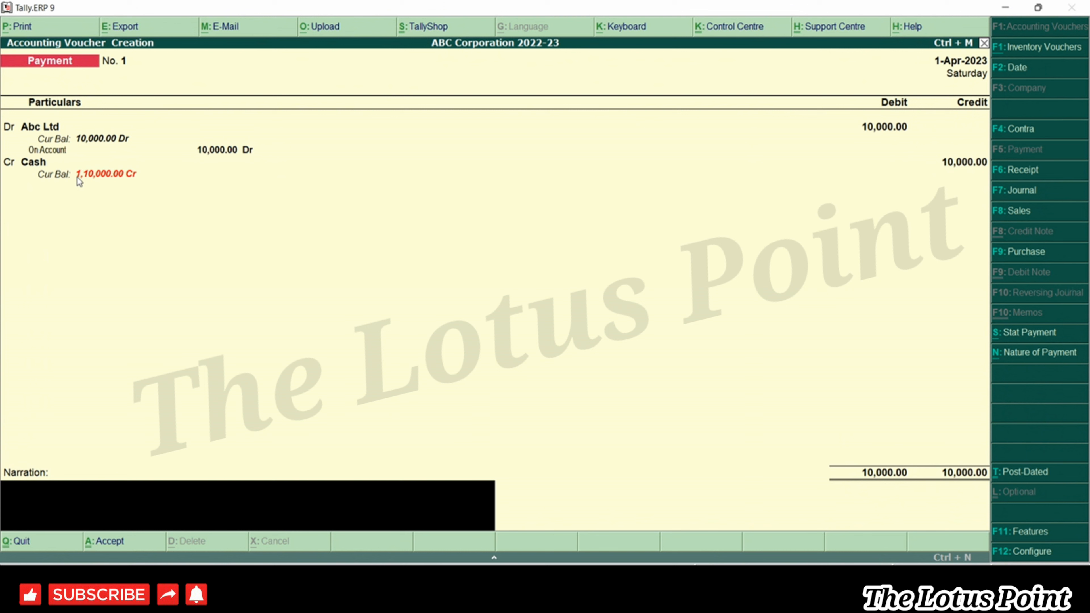
pyautogui.press('Return')
pyautogui.press('Return')
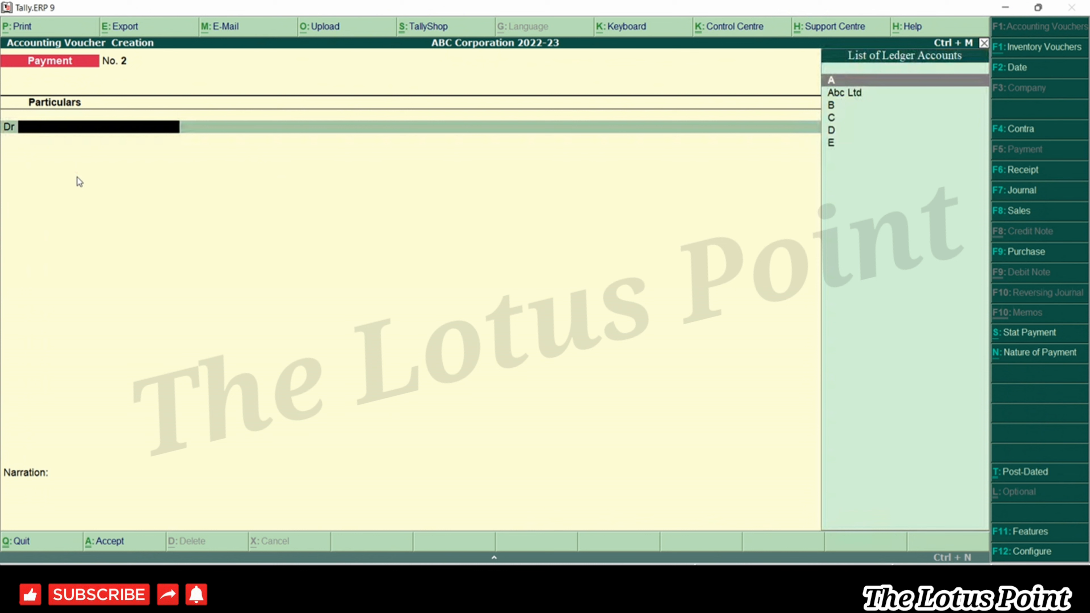
# Start a Receipt voucher and credit ledger A with 100000, allocated as On Account.
pyautogui.click(1040, 179)
pyautogui.click(1041, 176)
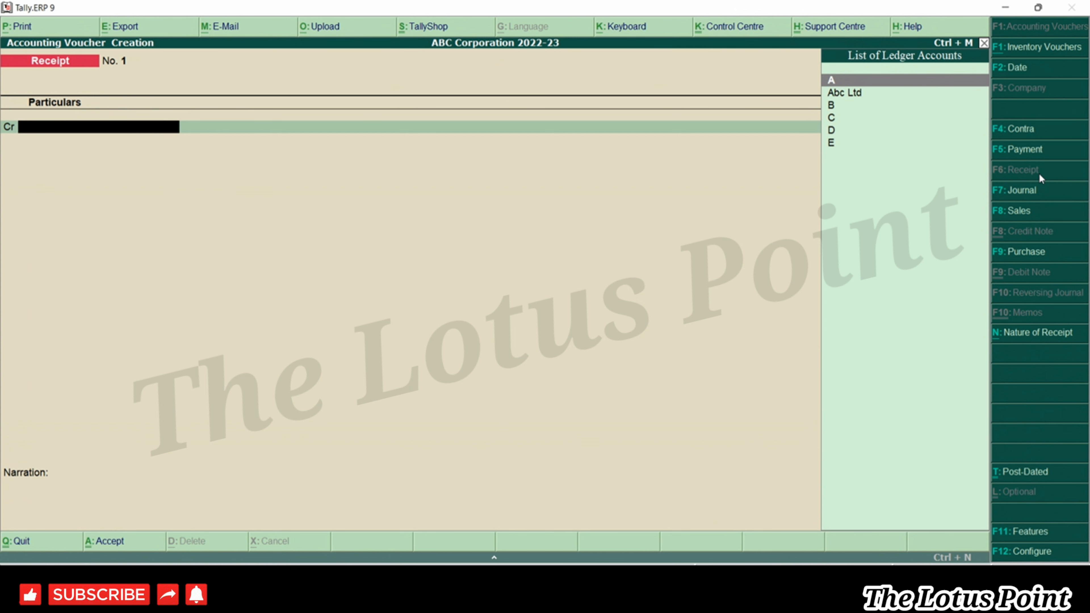
pyautogui.press('Return')
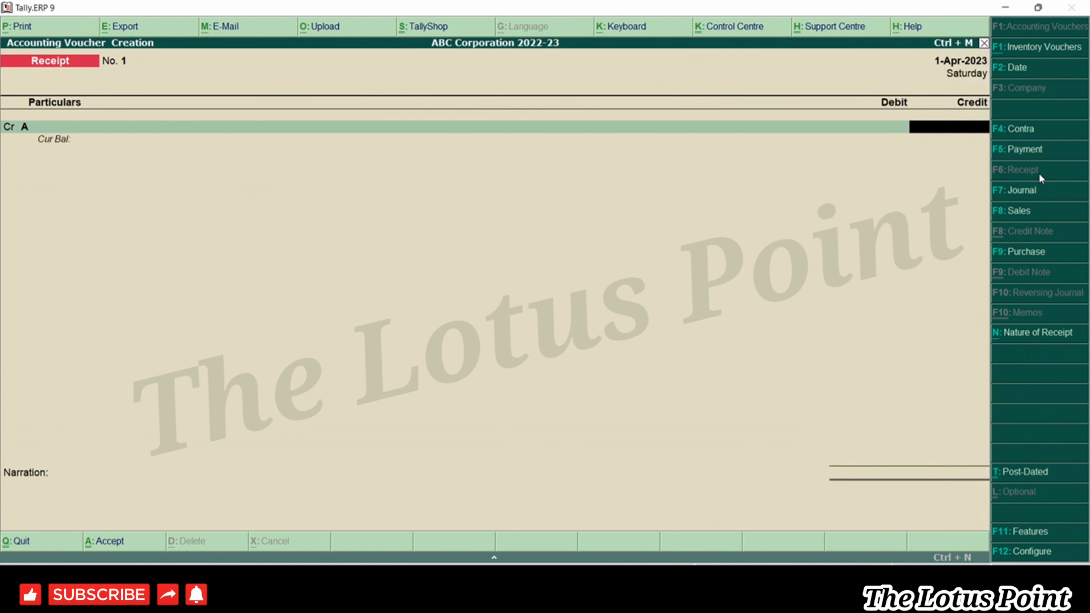
pyautogui.write('1,00,')
pyautogui.write('00000')
pyautogui.press('Return')
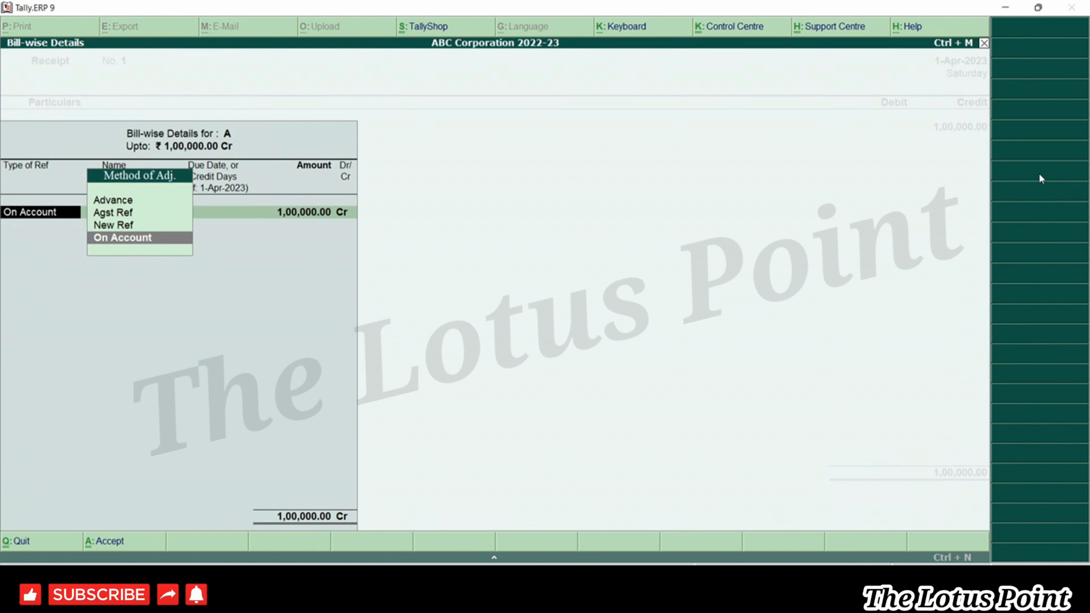
pyautogui.press('Return')
pyautogui.press('Return')
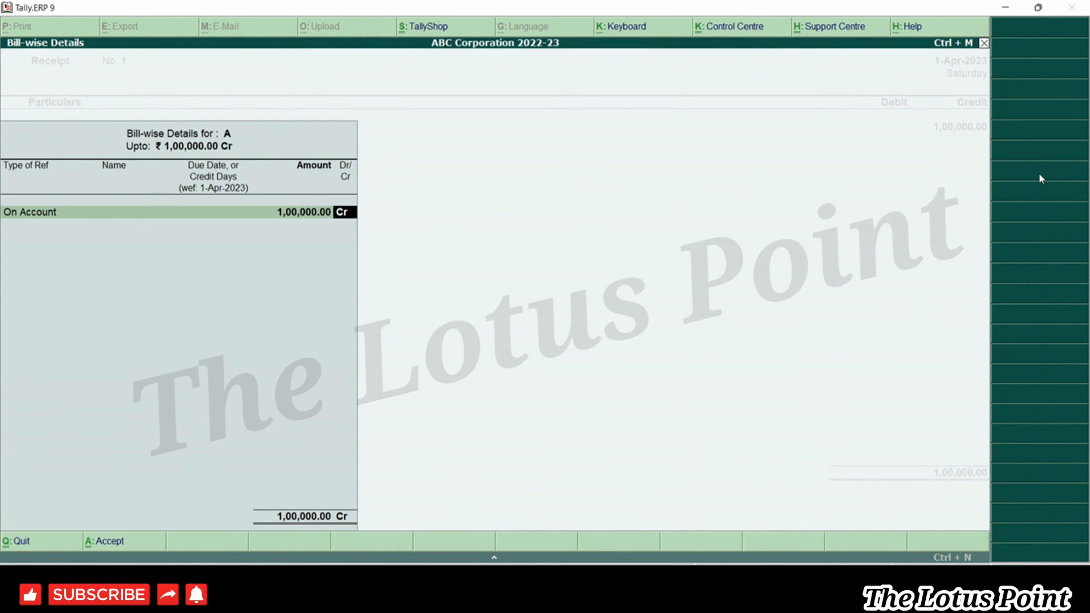
pyautogui.press('Return')
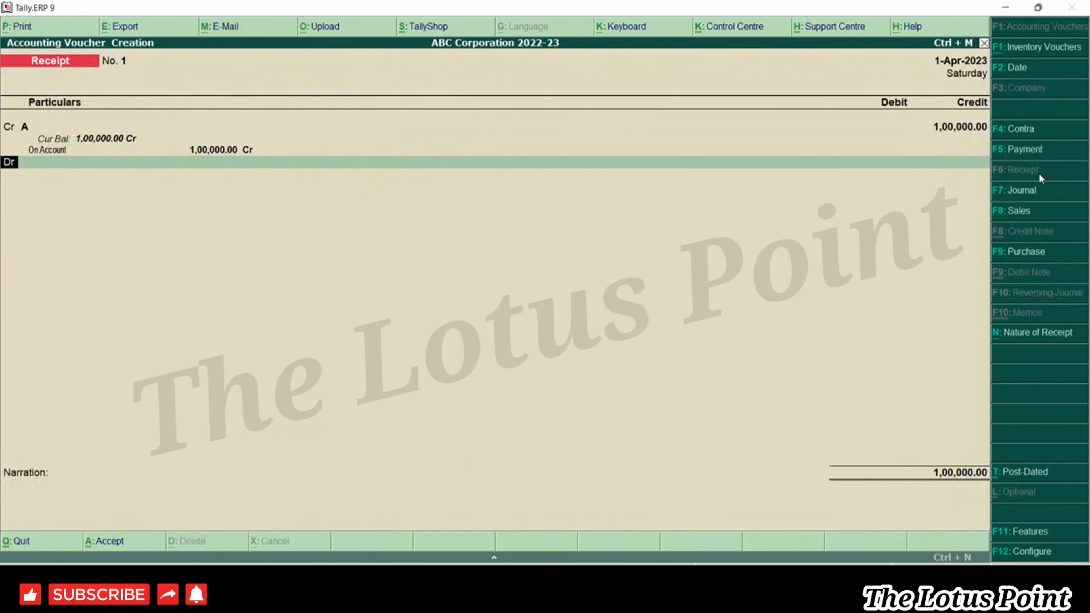
# Debit the Icici Bank ledger with 100000 on the Receipt voucher's second line.
pyautogui.press('Return')
pyautogui.press('Down')
pyautogui.press('Down')
pyautogui.press('Down')
pyautogui.press('Down')
pyautogui.press('Down')
pyautogui.press('Down')
pyautogui.press('Down')
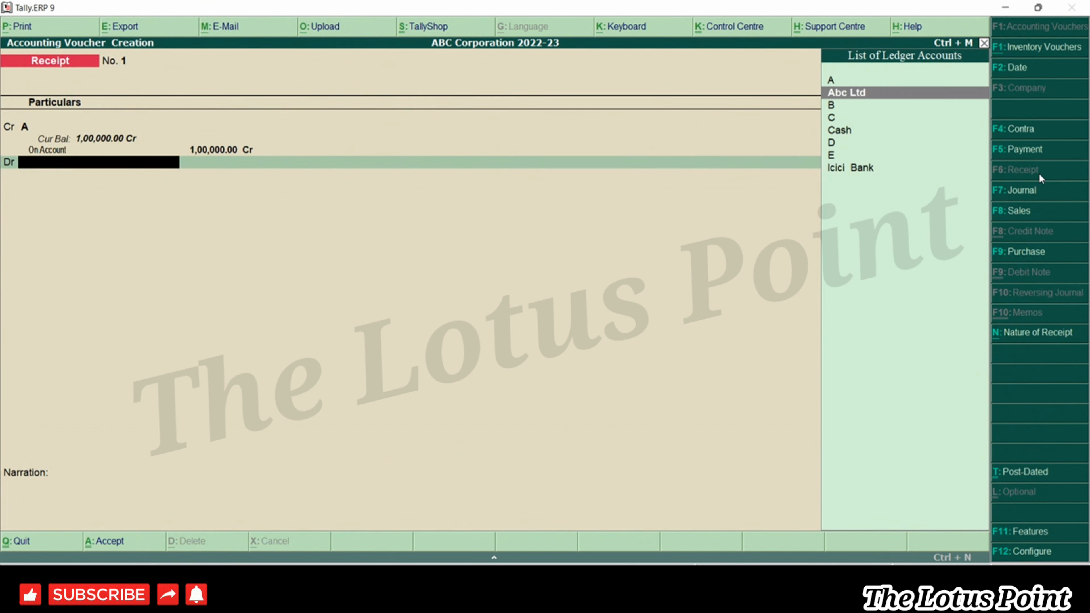
pyautogui.press('Return')
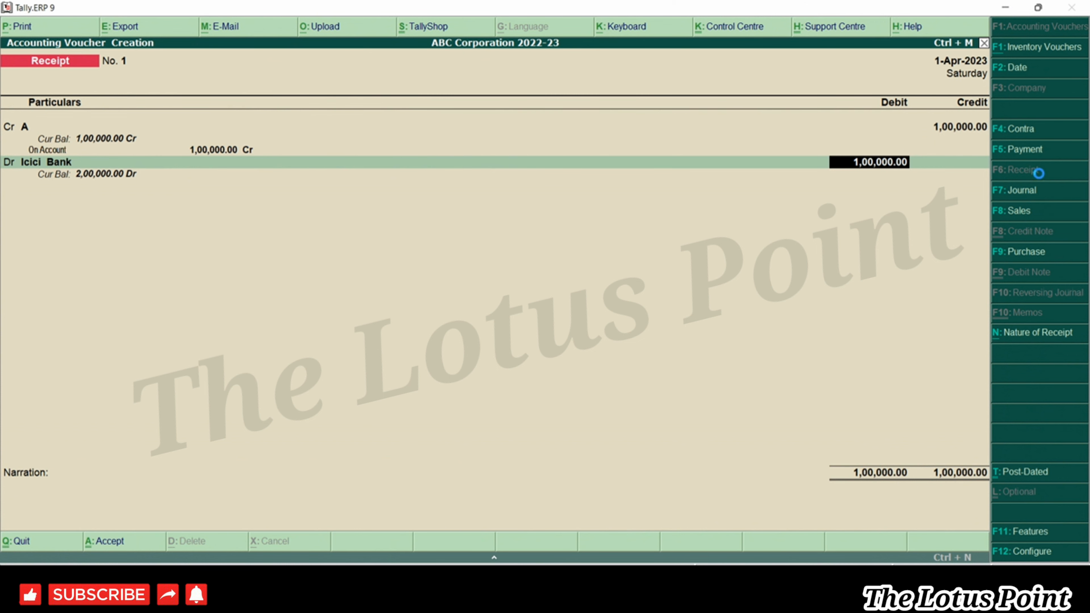
pyautogui.press('Return')
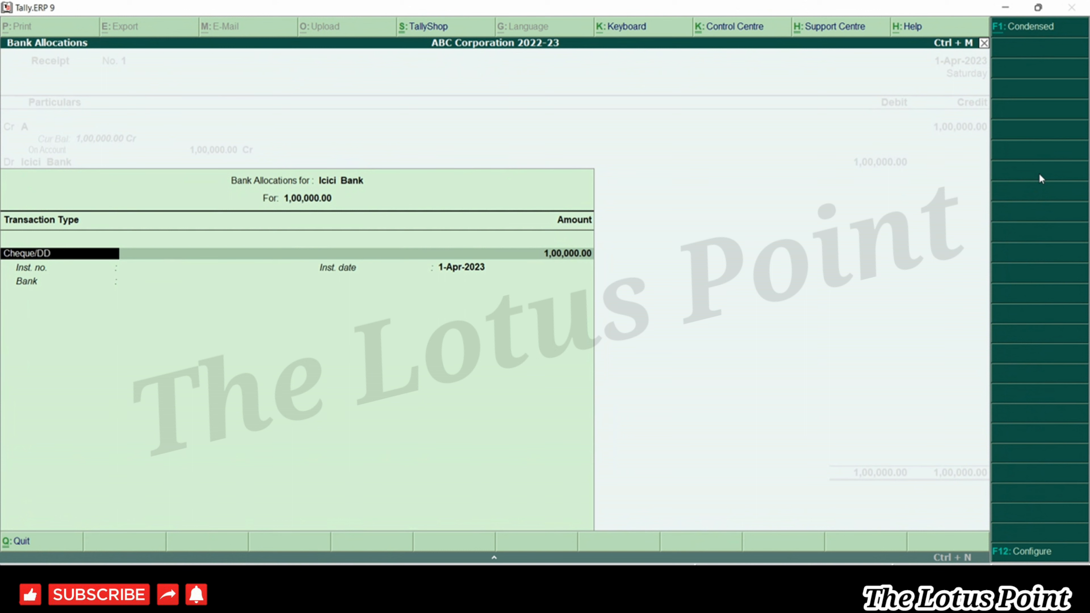
# Set the transaction type in the Icici Bank allocation to e-Fund Transfer.
pyautogui.press('BackSpace')
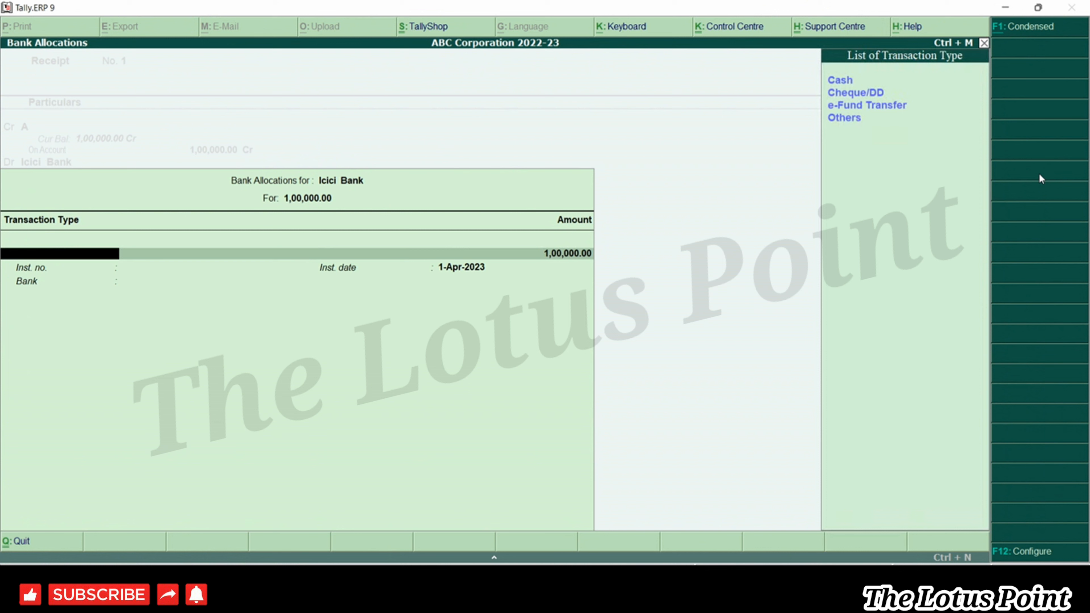
pyautogui.press('Down')
pyautogui.press('Down')
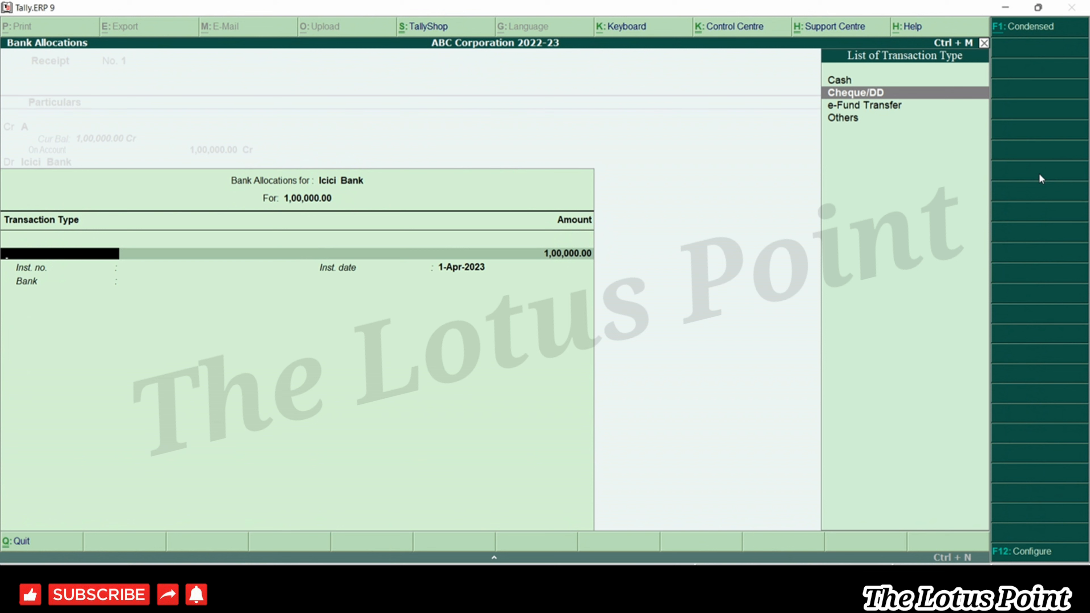
pyautogui.press('Down')
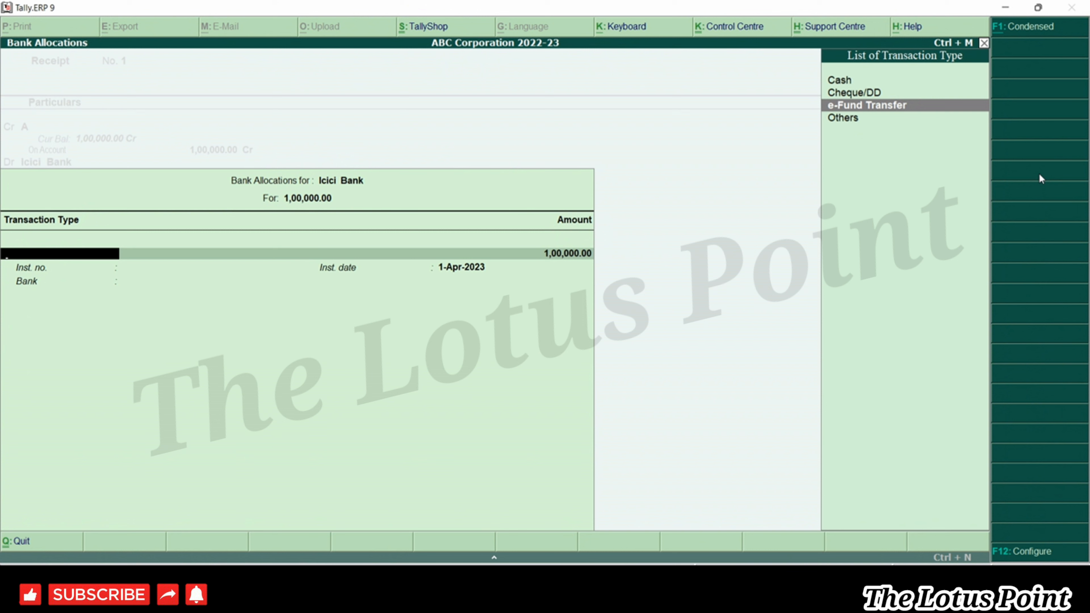
pyautogui.press('Down')
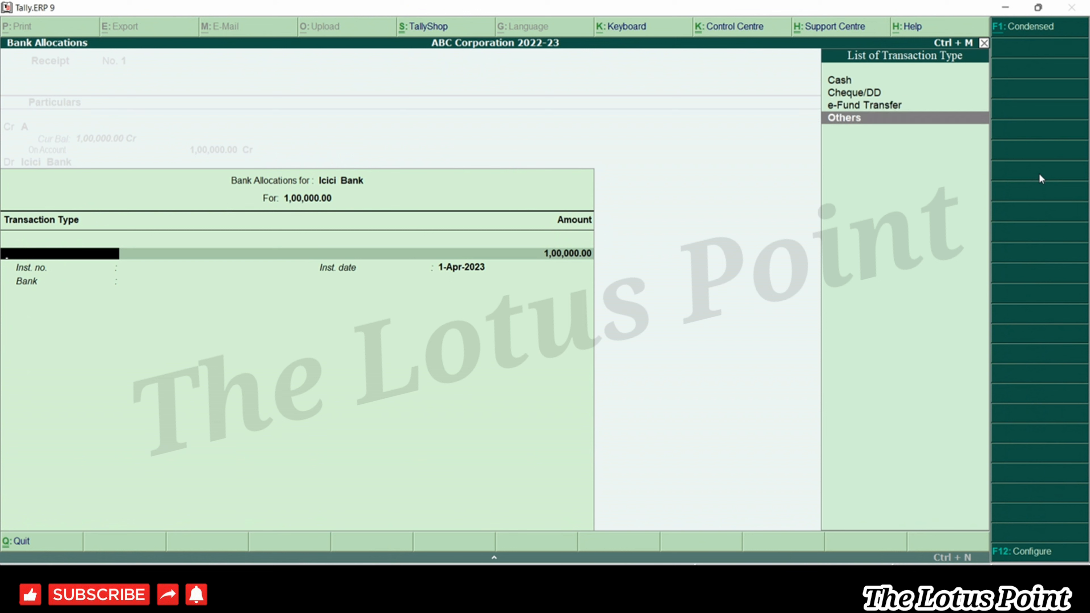
pyautogui.press('Up')
pyautogui.press('Return')
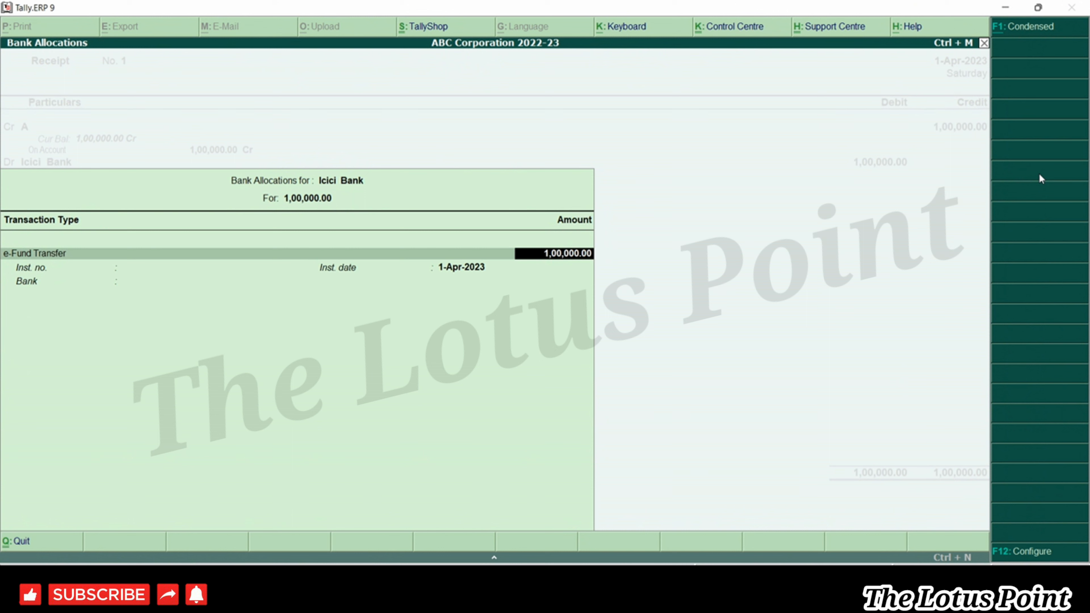
# Set the Icici Bank allocation to Cheque/DD with instrument number 000123 and instrument date 1-Apr-2023.
pyautogui.press('BackSpace')
pyautogui.press('Up')
pyautogui.press('Return')
pyautogui.press('Return')
pyautogui.write('000123')
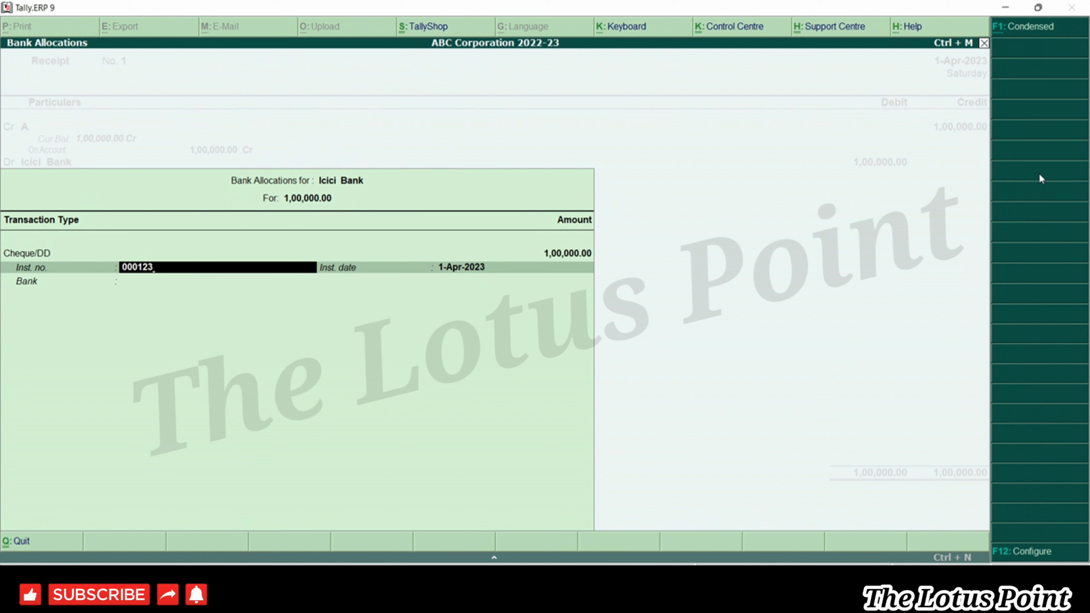
pyautogui.press('Return')
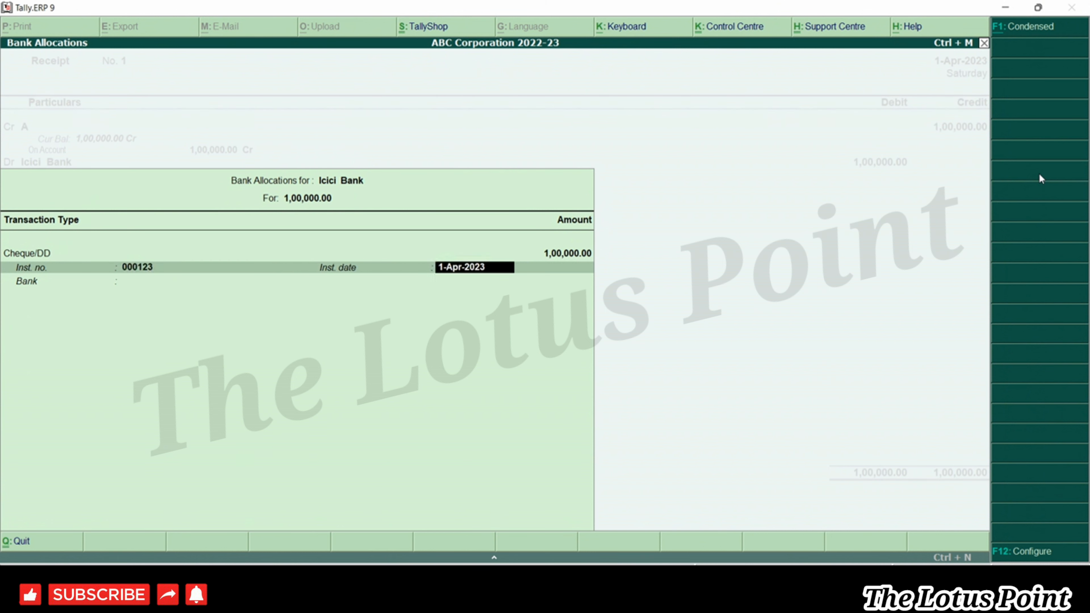
pyautogui.press('Return')
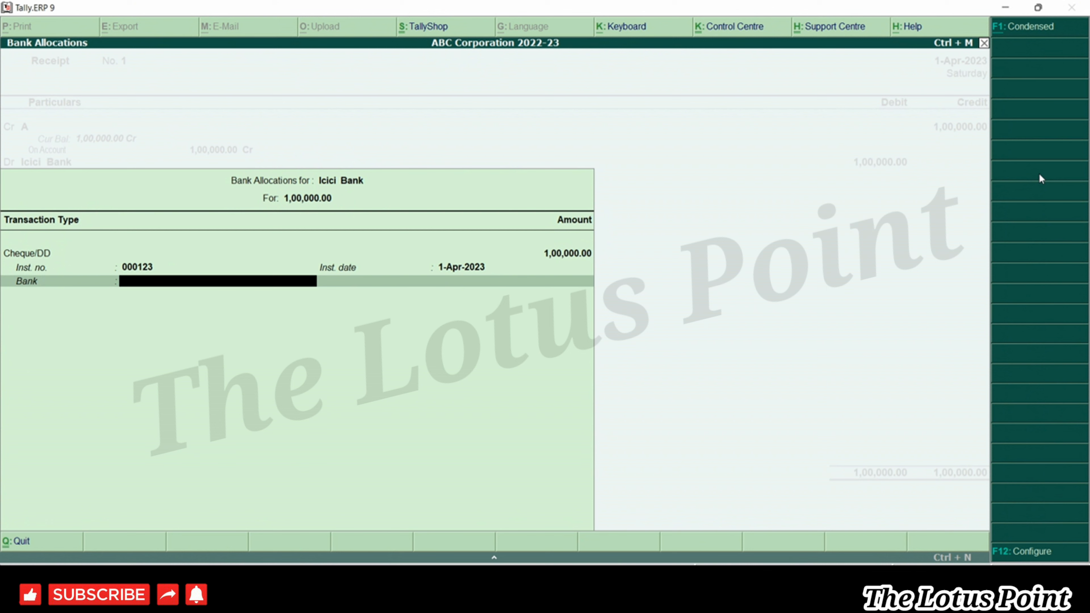
# Choose Union Bank of India (India) as the cheque's bank and save the Receipt voucher with a blank narration.
pyautogui.write('Union')
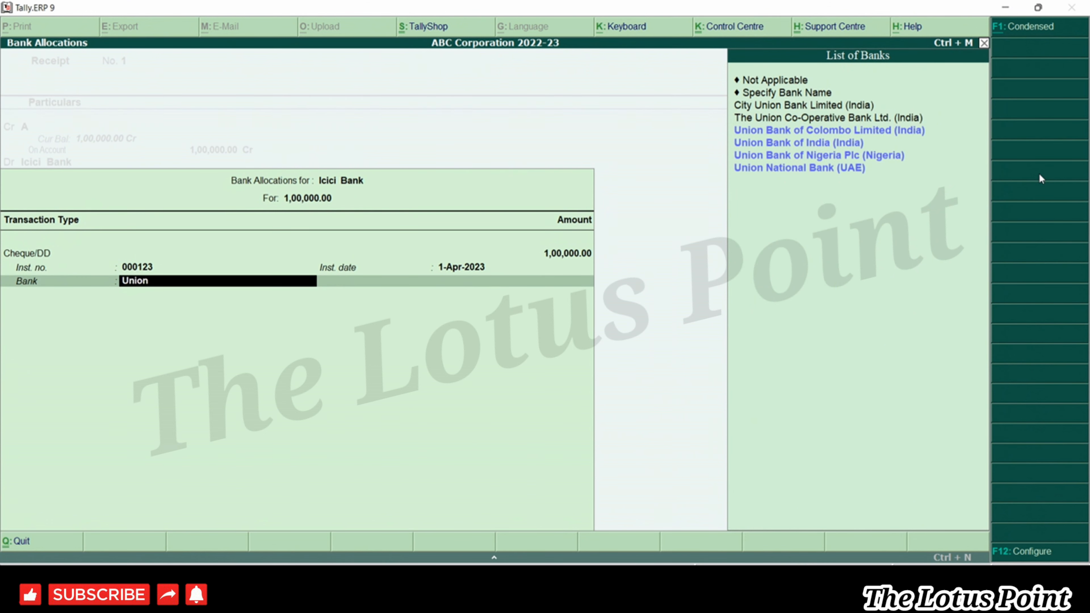
pyautogui.press('Down')
pyautogui.press('Down')
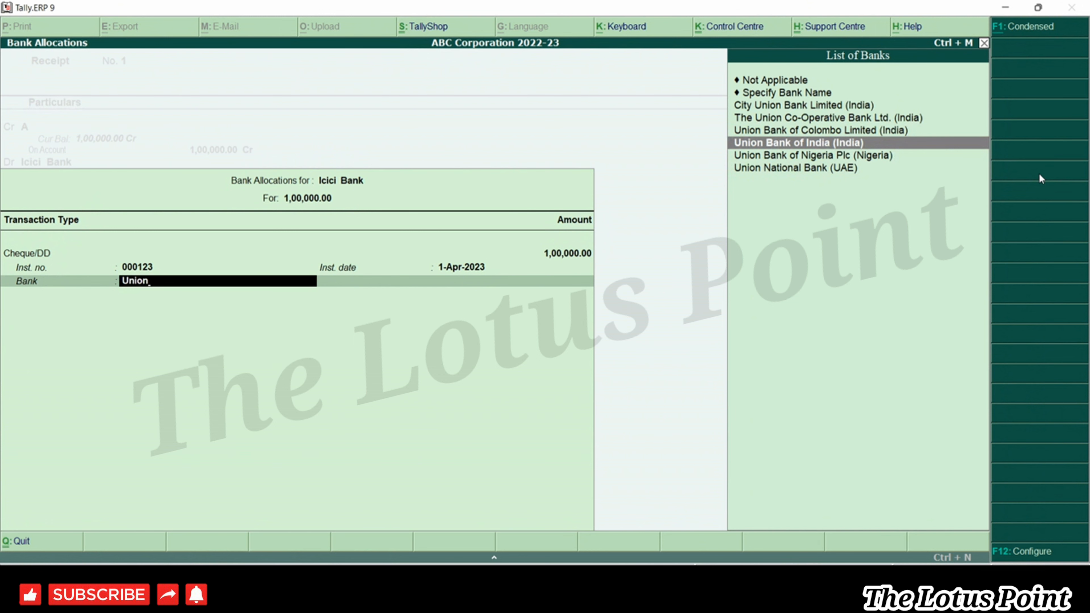
pyautogui.press('Return')
pyautogui.press('Return')
pyautogui.press('Return')
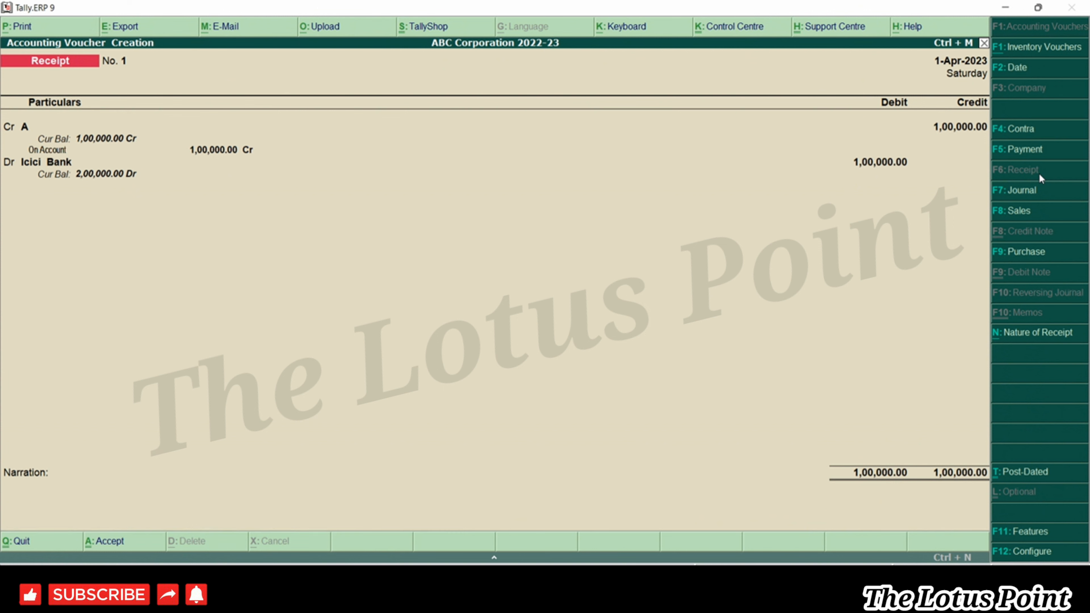
pyautogui.press('Return')
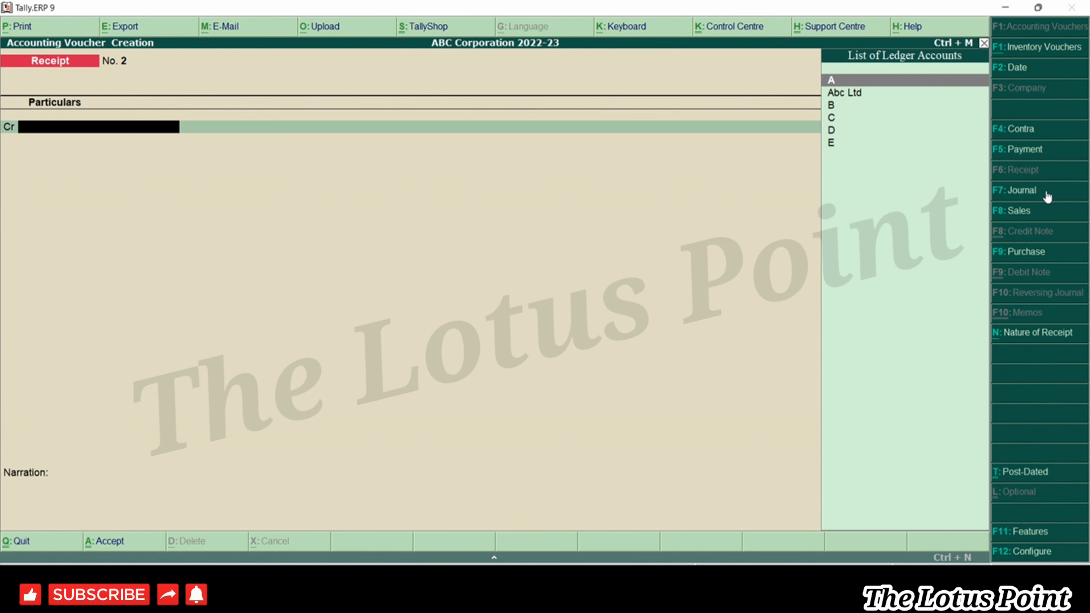
# Start a Journal voucher and create a new ledger named Office Expenses under Indirect Expenses from its debit line.
pyautogui.click(1046, 190)
pyautogui.click(1046, 194)
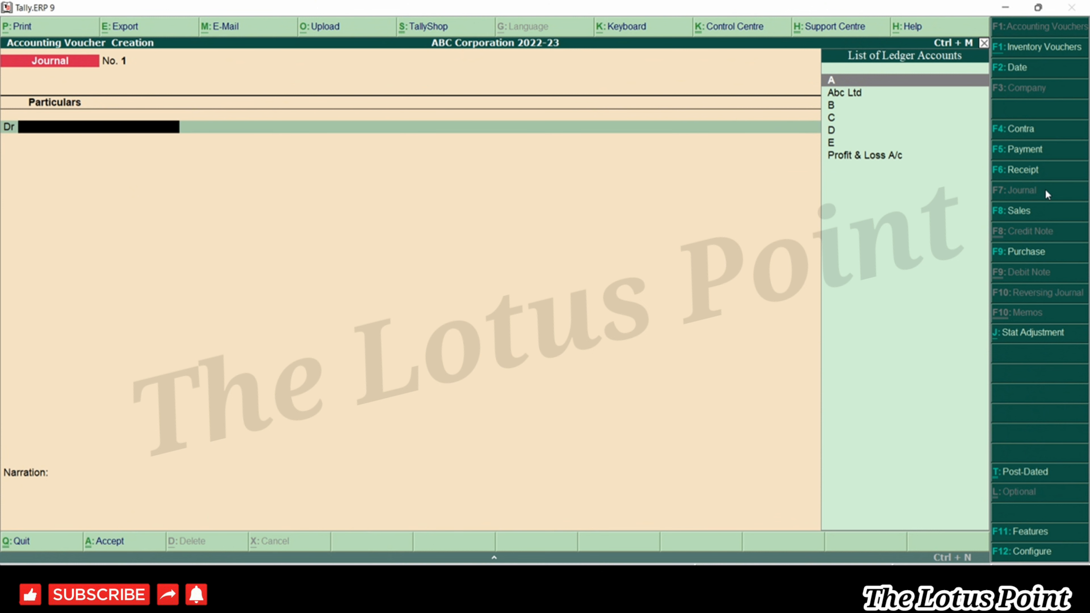
pyautogui.press('F2')
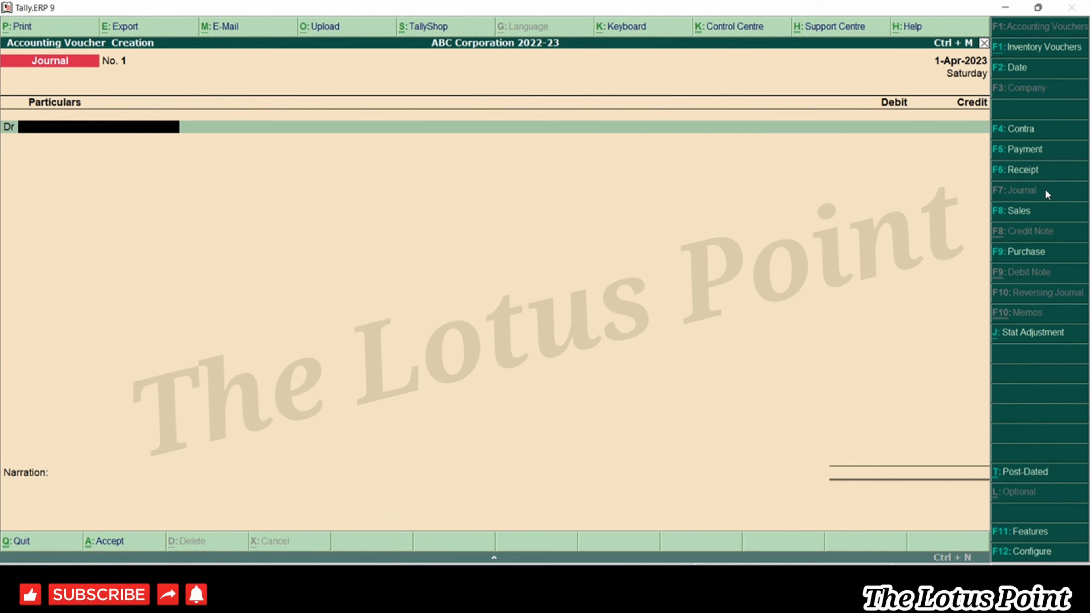
pyautogui.hotkey('alt', 'c')
pyautogui.write('Offive')
pyautogui.press('BackSpace')
pyautogui.press('BackSpace')
pyautogui.write('c')
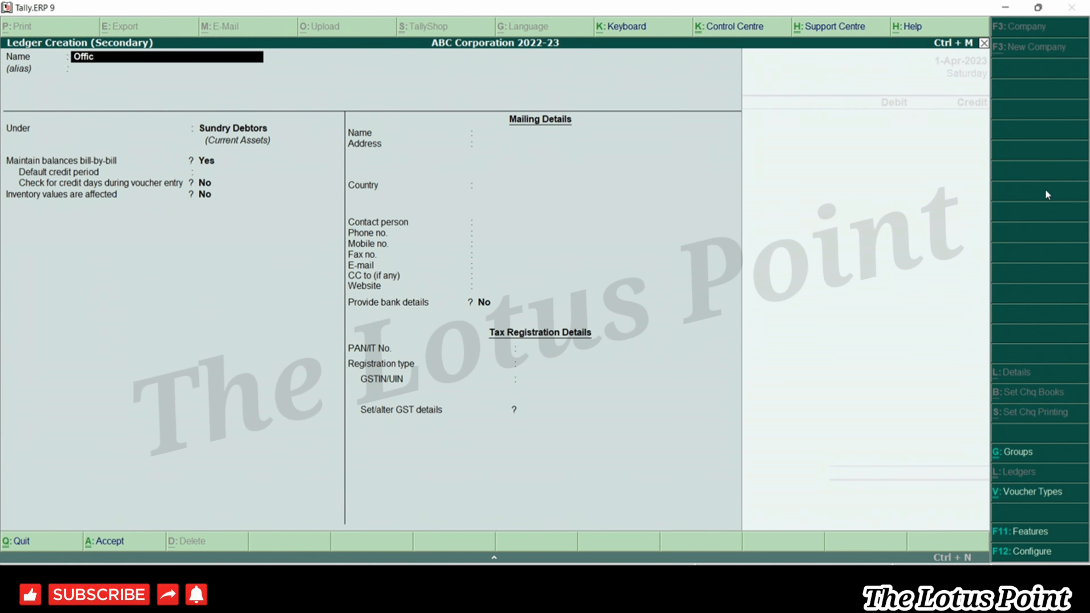
pyautogui.write('e Expenses')
pyautogui.press('Return')
pyautogui.write('Ind')
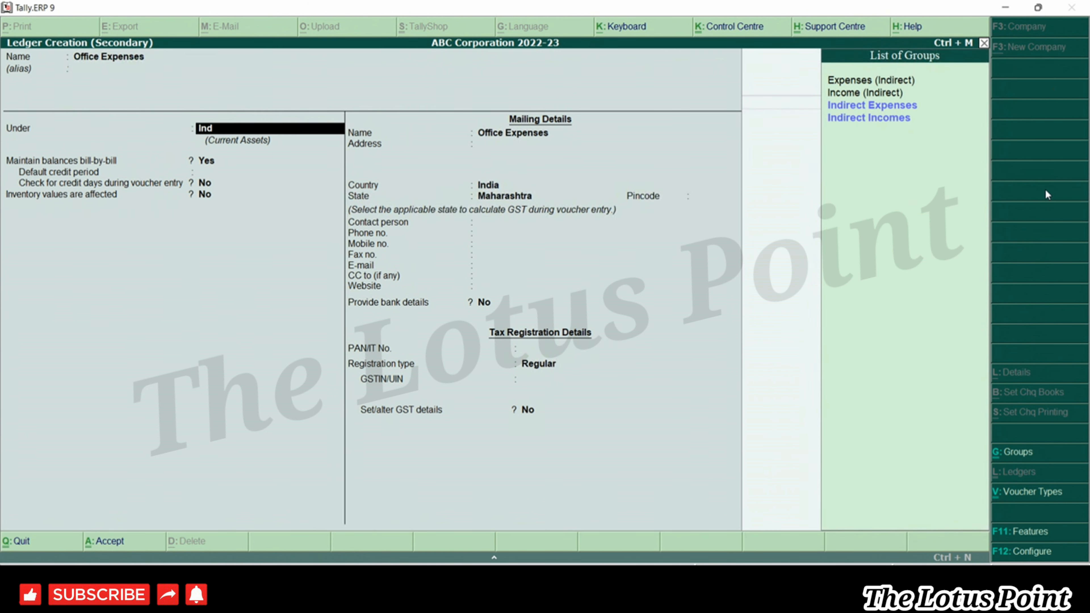
pyautogui.press('Return')
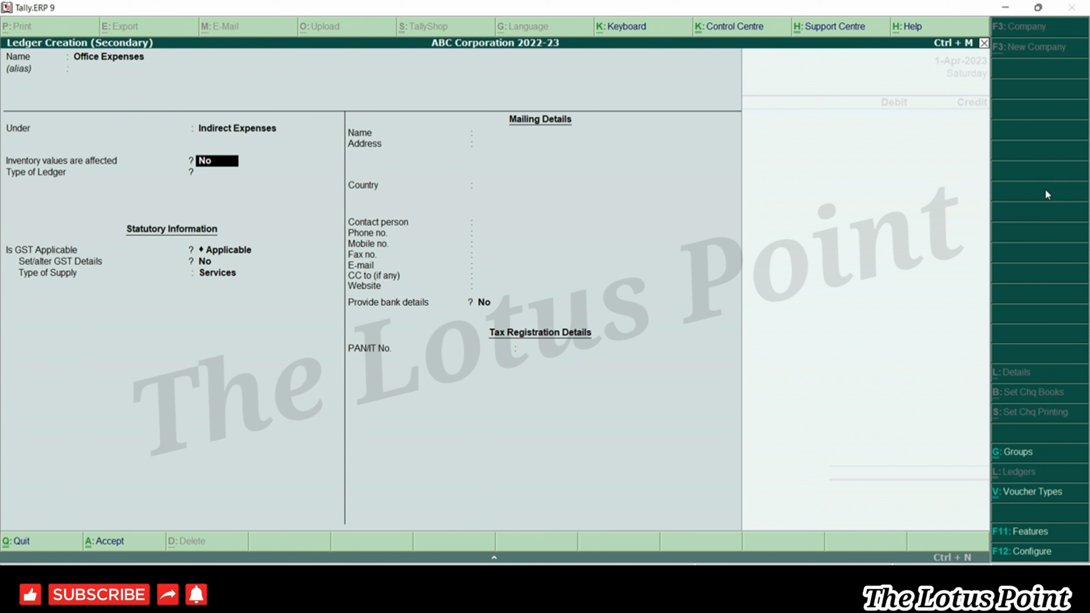
# Keep Office Expenses' ledger type Not Applicable, GST Applicable, supply type Services and no bank details, and save the ledger.
pyautogui.press('Return')
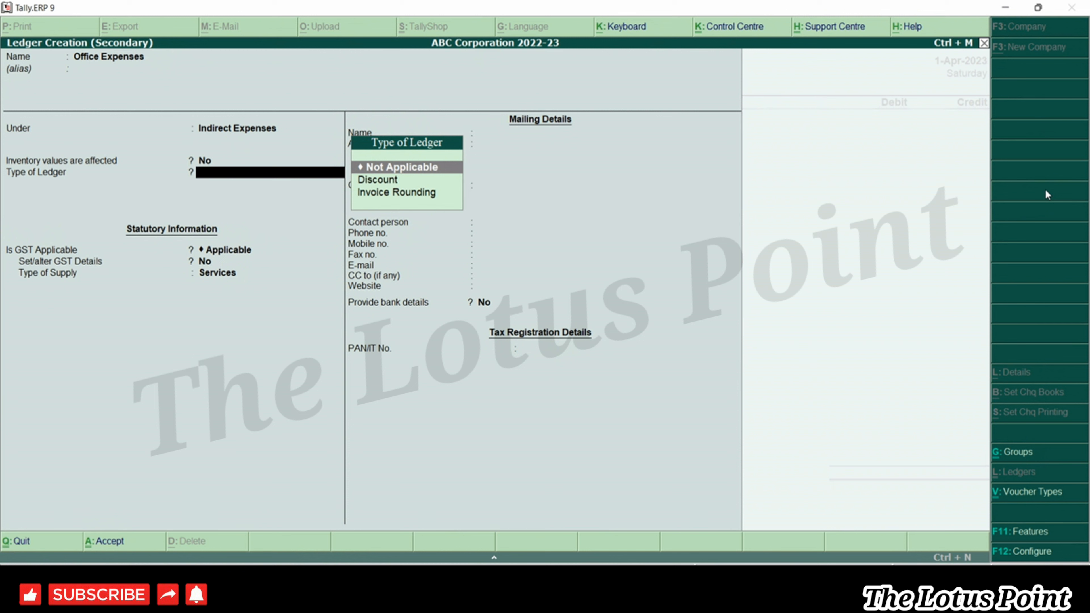
pyautogui.press('Return')
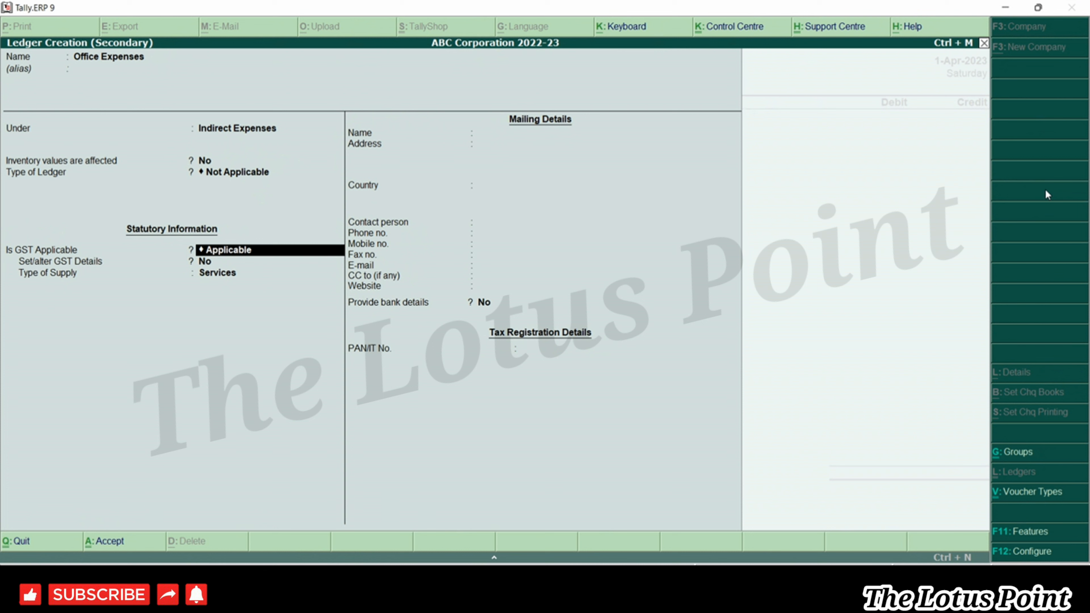
pyautogui.press('Return')
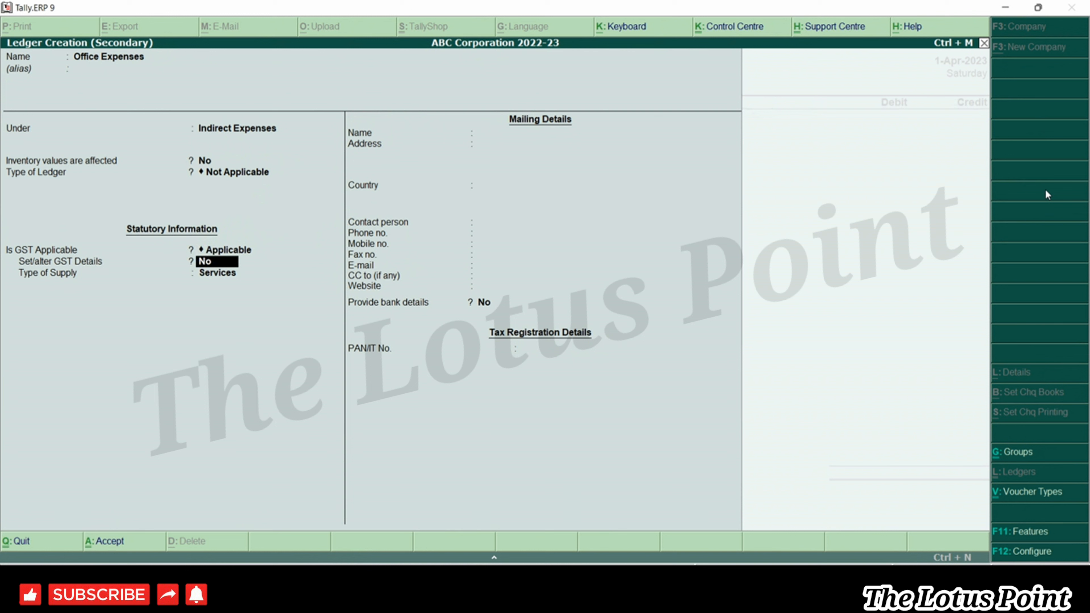
pyautogui.press('Return')
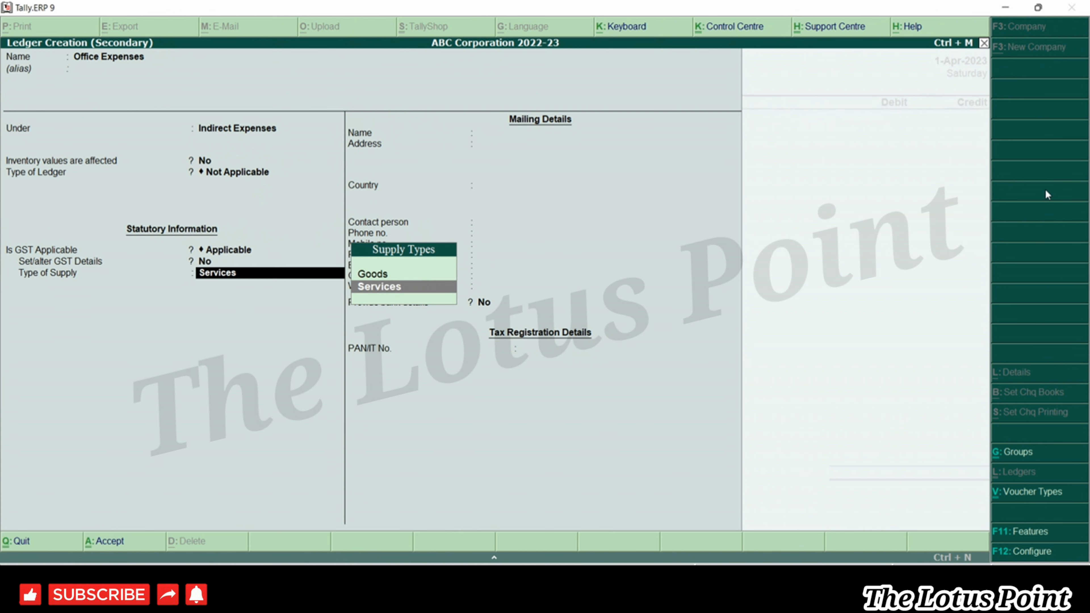
pyautogui.press('Up')
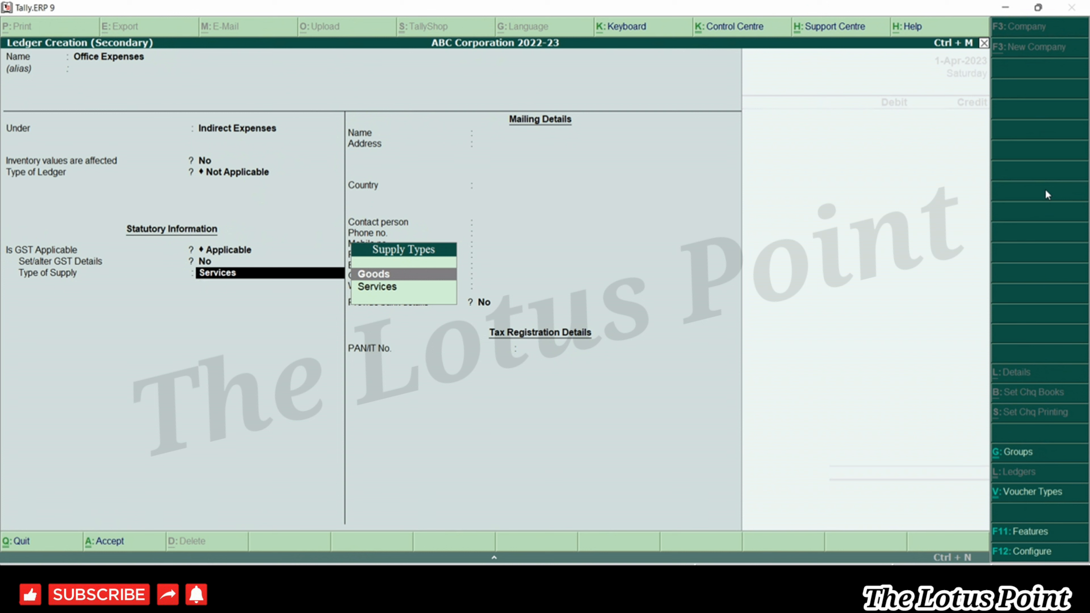
pyautogui.press('Down')
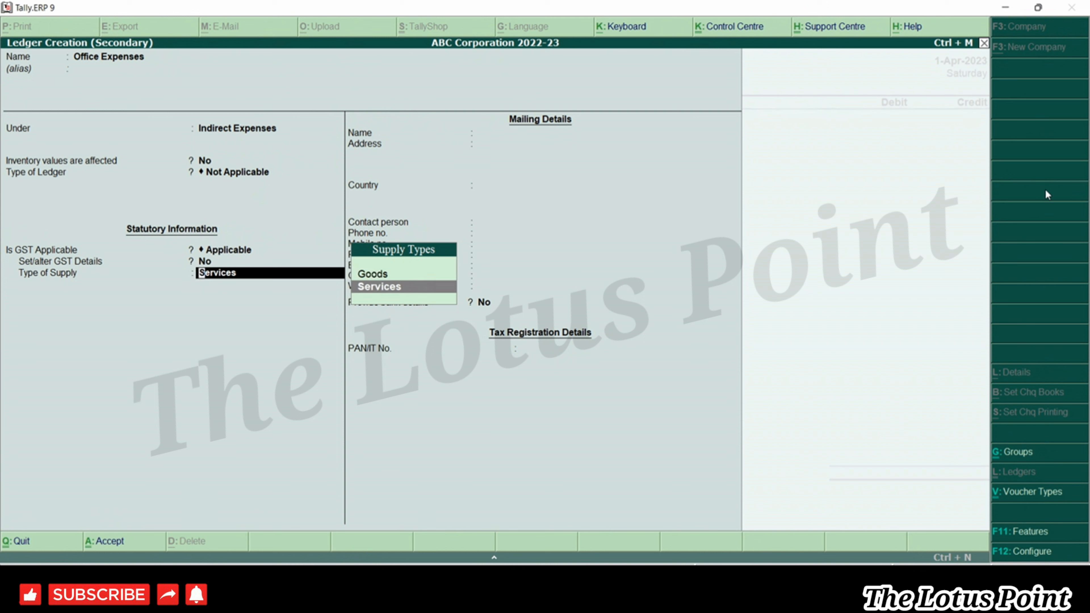
pyautogui.press('Return')
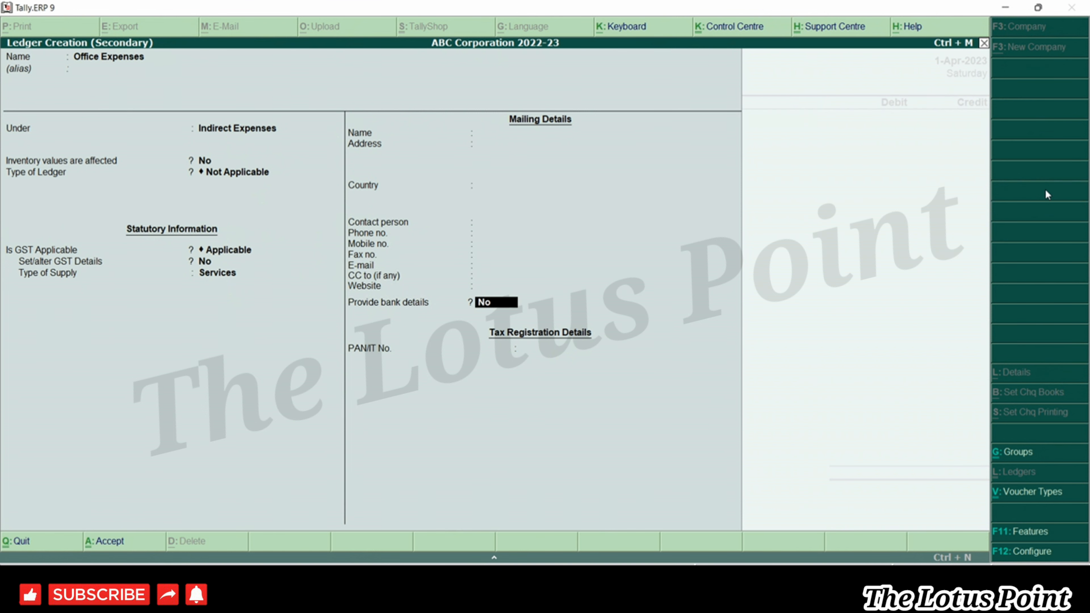
pyautogui.press('Return')
pyautogui.press('Return')
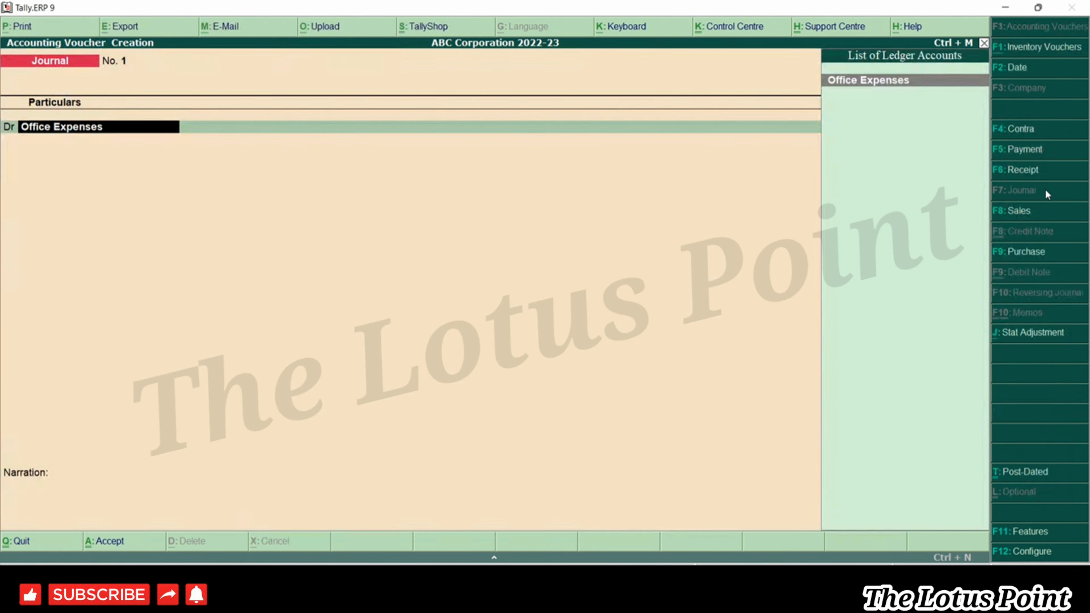
# Debit Office Expenses with 10000 and credit ledger A with 10000 on the Journal voucher.
pyautogui.press('Return')
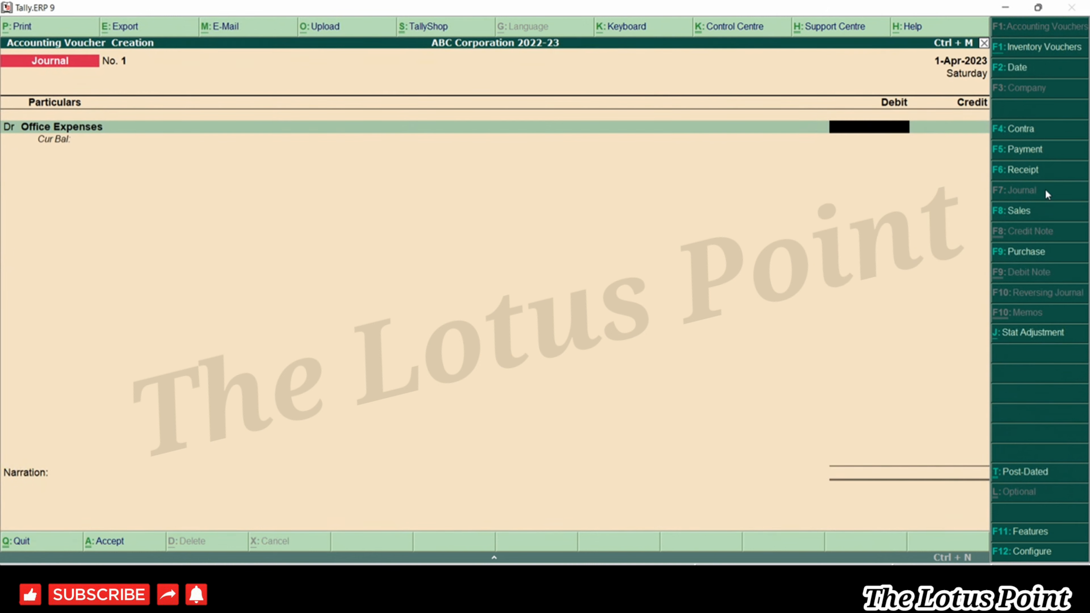
pyautogui.write('10000')
pyautogui.press('Return')
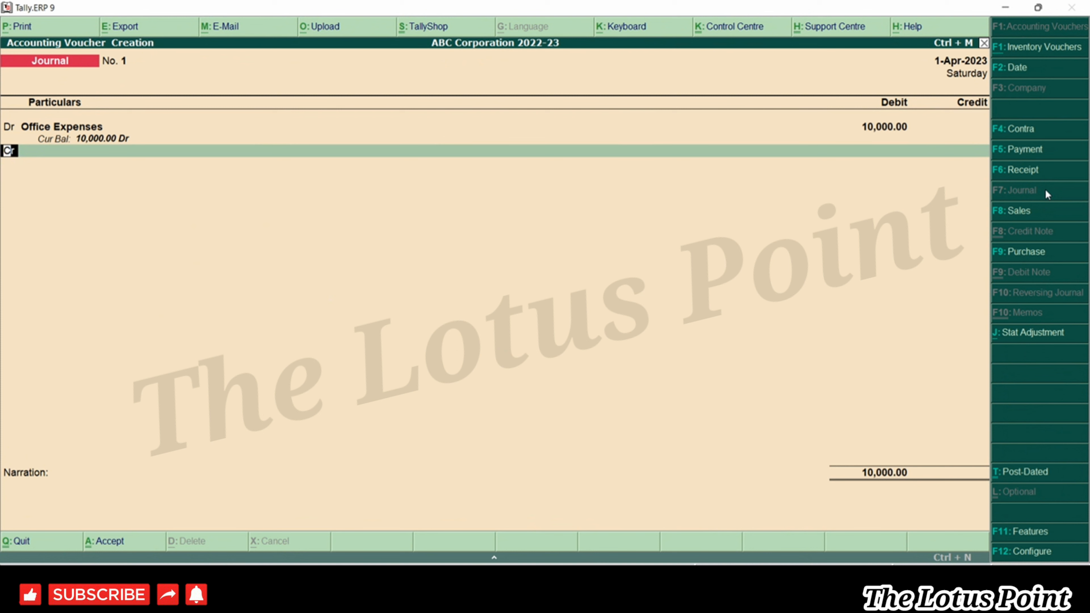
pyautogui.press('Return')
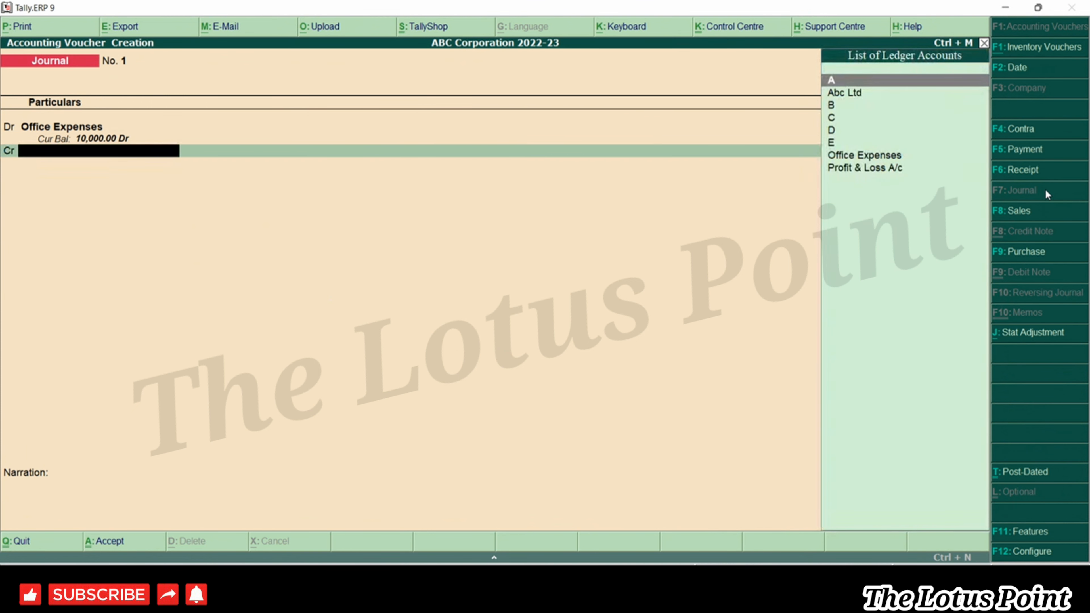
pyautogui.press('Return')
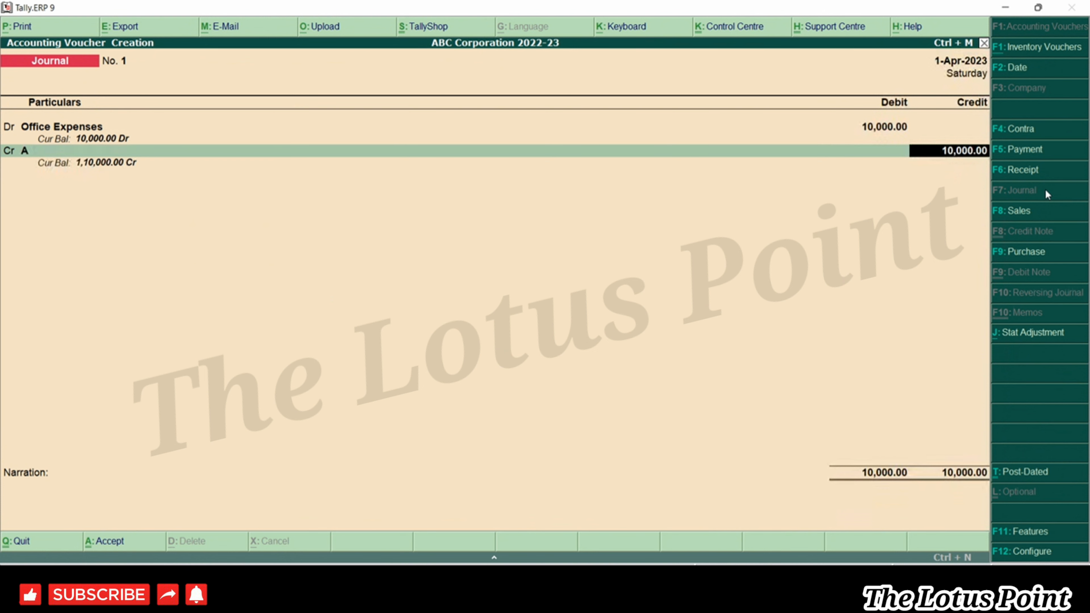
pyautogui.press('Return')
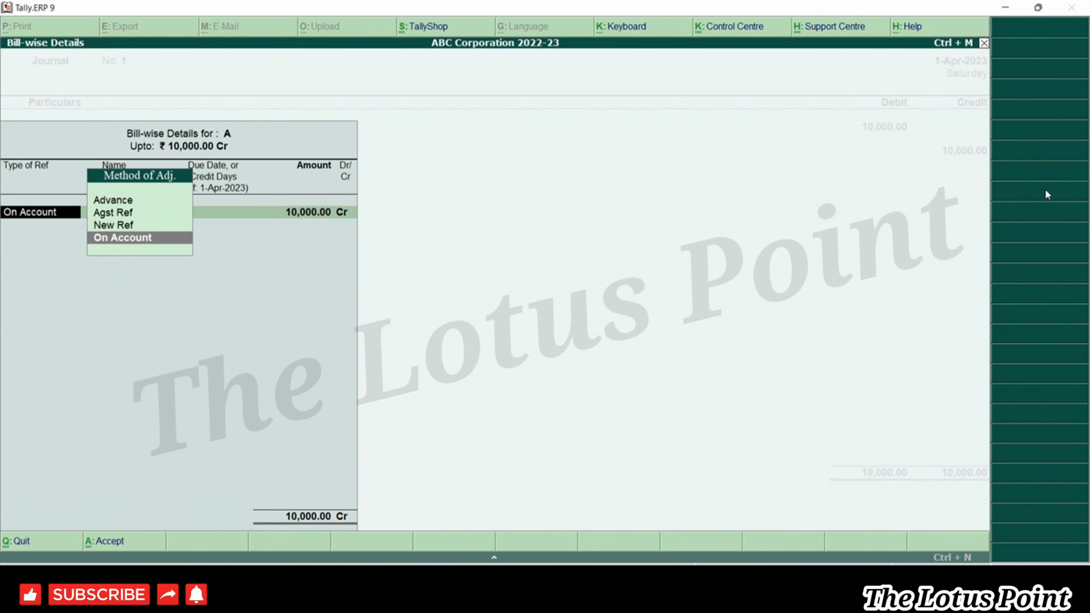
# Allocate ledger A's 10000 credit to a New Ref named Inv 1 with 30 credit days.
pyautogui.press('Up')
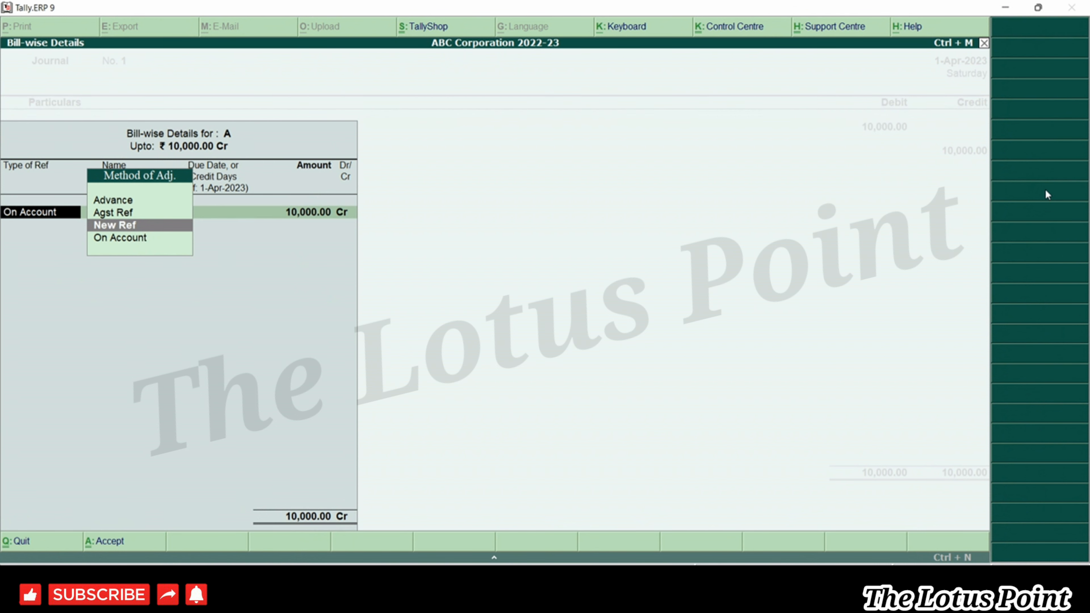
pyautogui.press('Return')
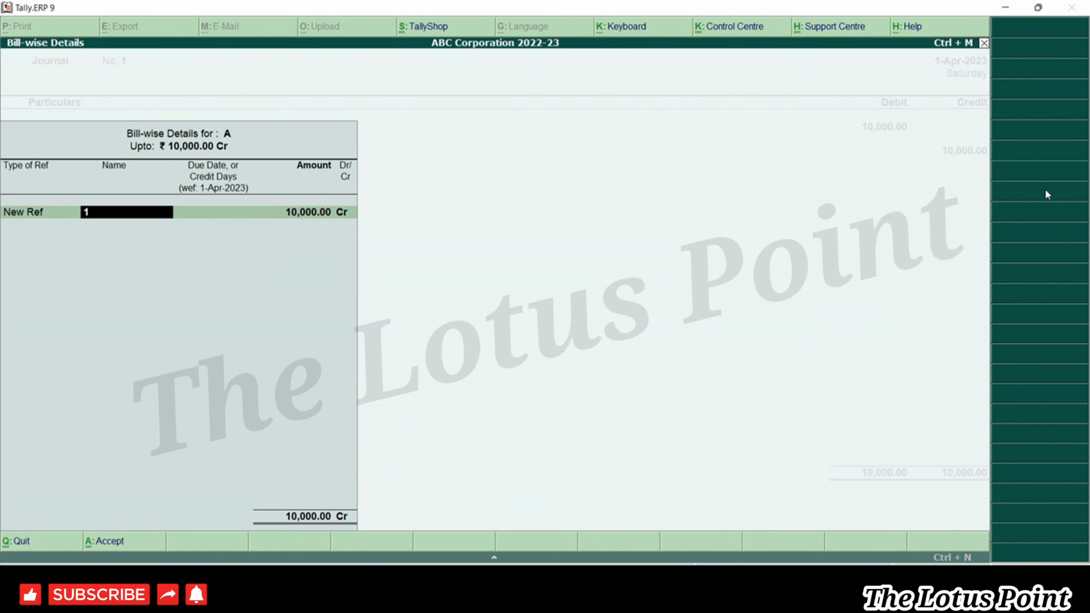
pyautogui.write('Inv 1')
pyautogui.press('Return')
pyautogui.press('Return')
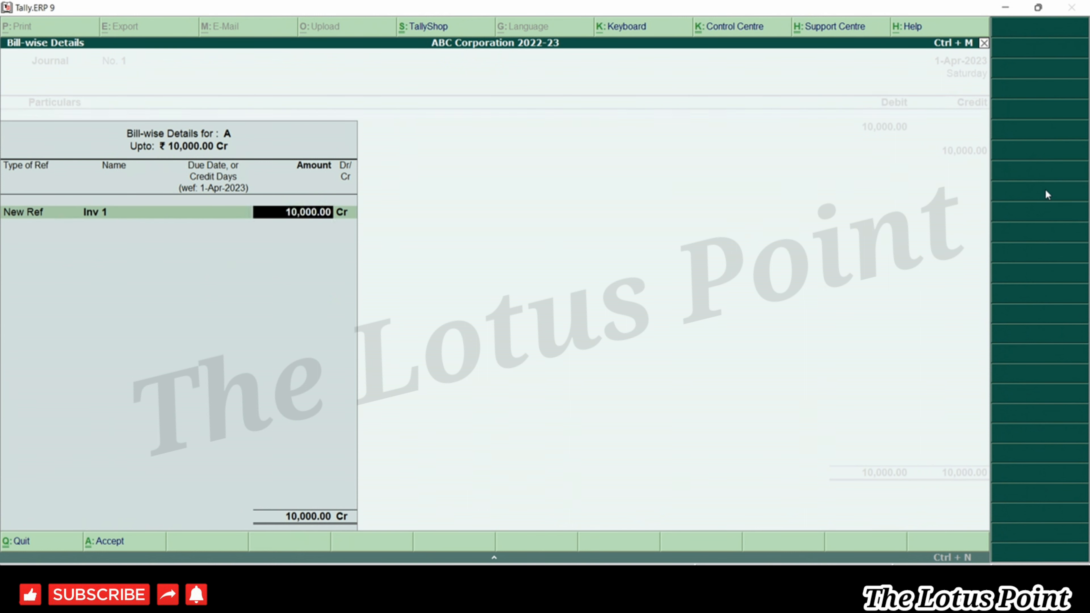
pyautogui.press('BackSpace')
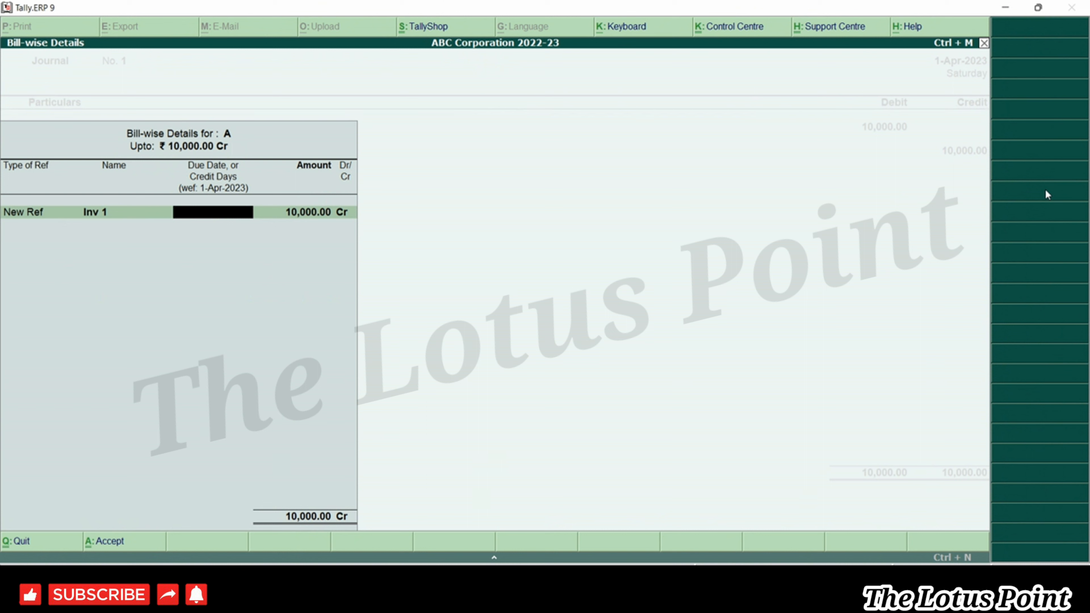
pyautogui.write('30')
pyautogui.press('Return')
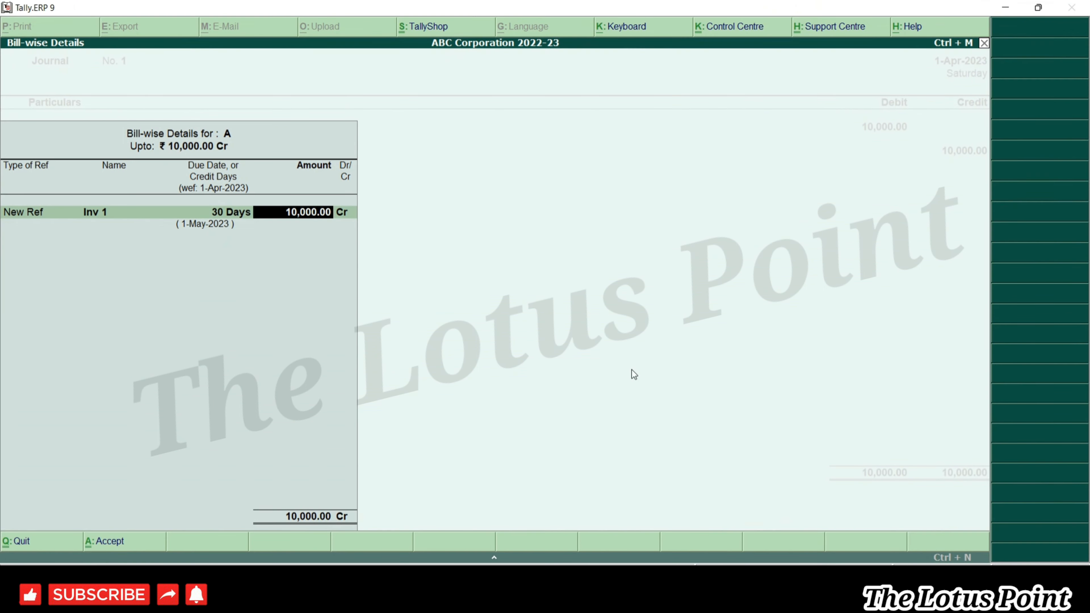
# Keep the 30 credit days and 10,000 Cr in ledger A's bill-wise details, leave the narration blank and save the Journal voucher.
pyautogui.press('BackSpace')
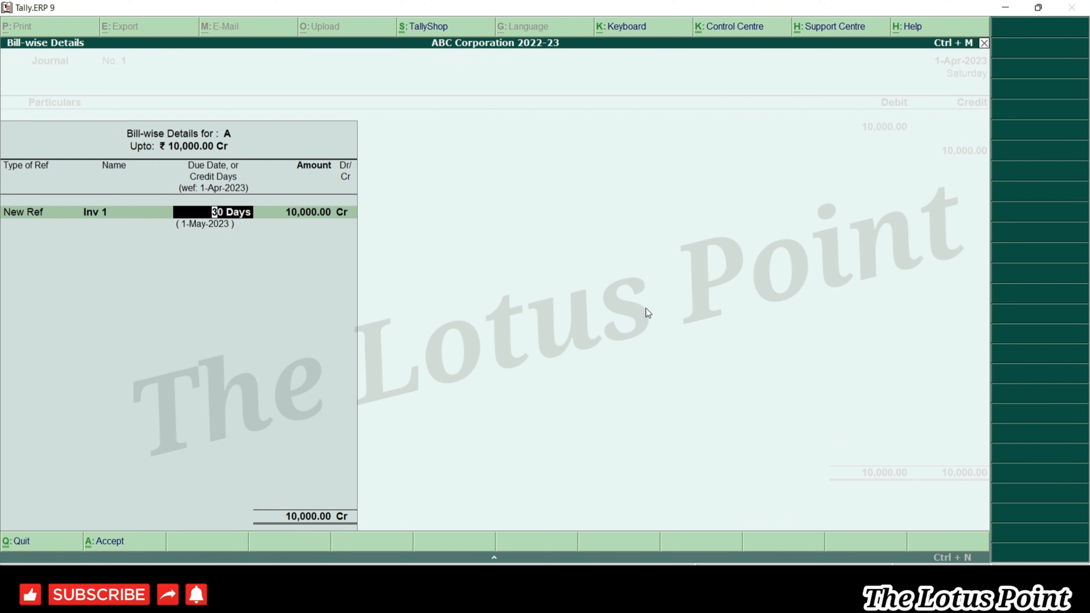
pyautogui.press('BackSpace')
pyautogui.press('Return')
pyautogui.press('Return')
pyautogui.press('Return')
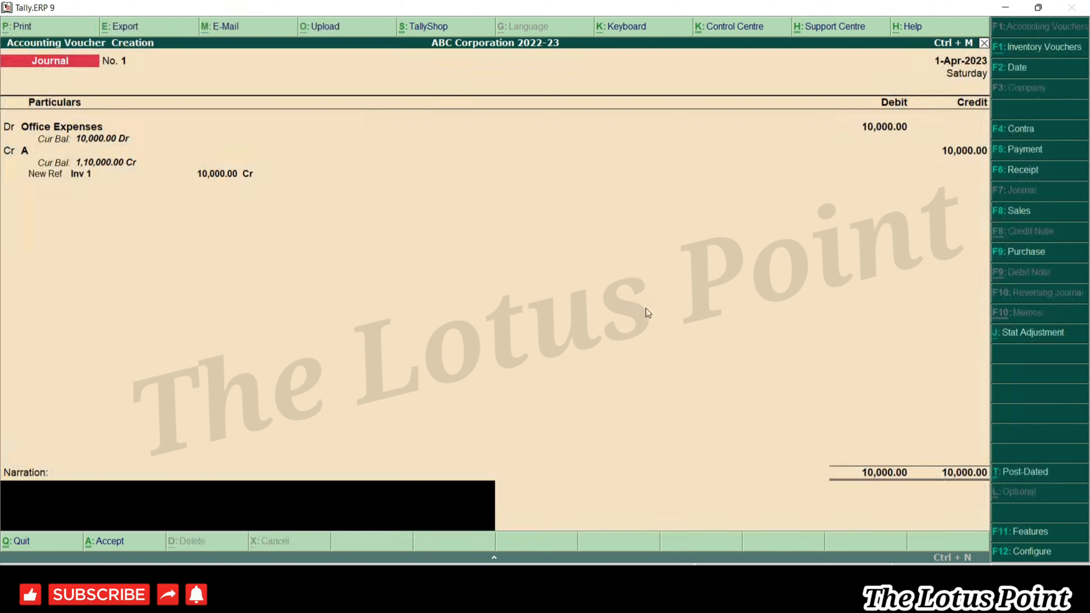
pyautogui.press('Return')
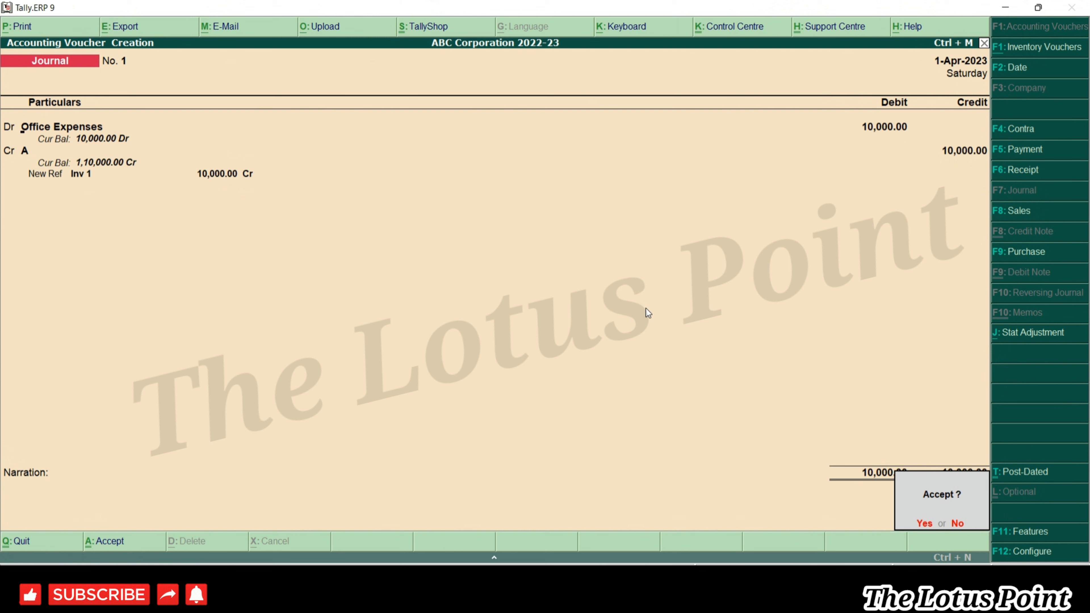
pyautogui.press('Return')
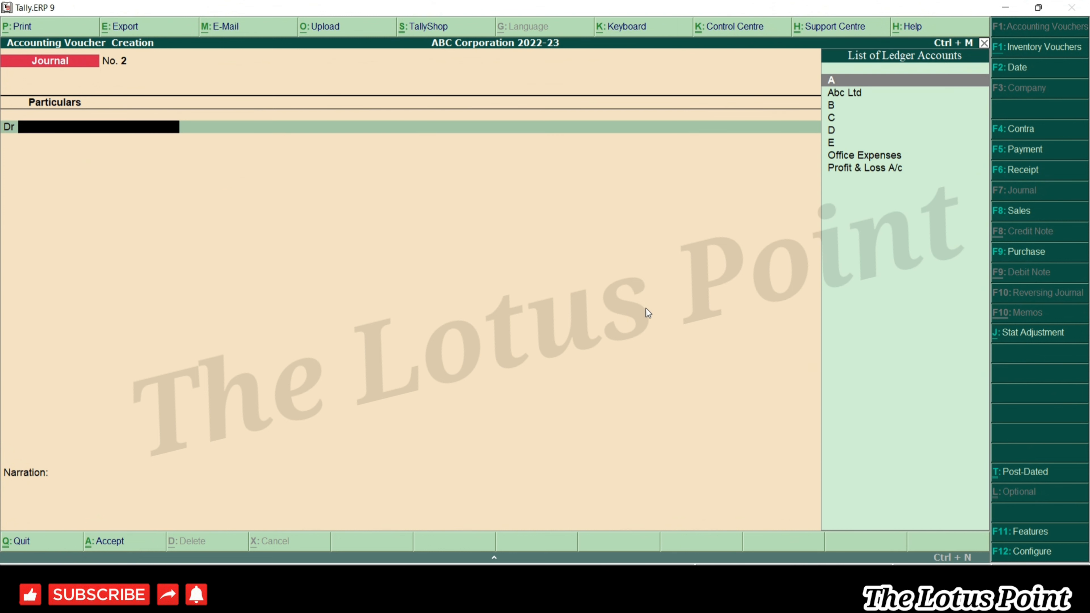
# Start a Sales voucher in voucher mode with a blank reference number, debit ledger A and accept its buyer's details.
pyautogui.click(1045, 216)
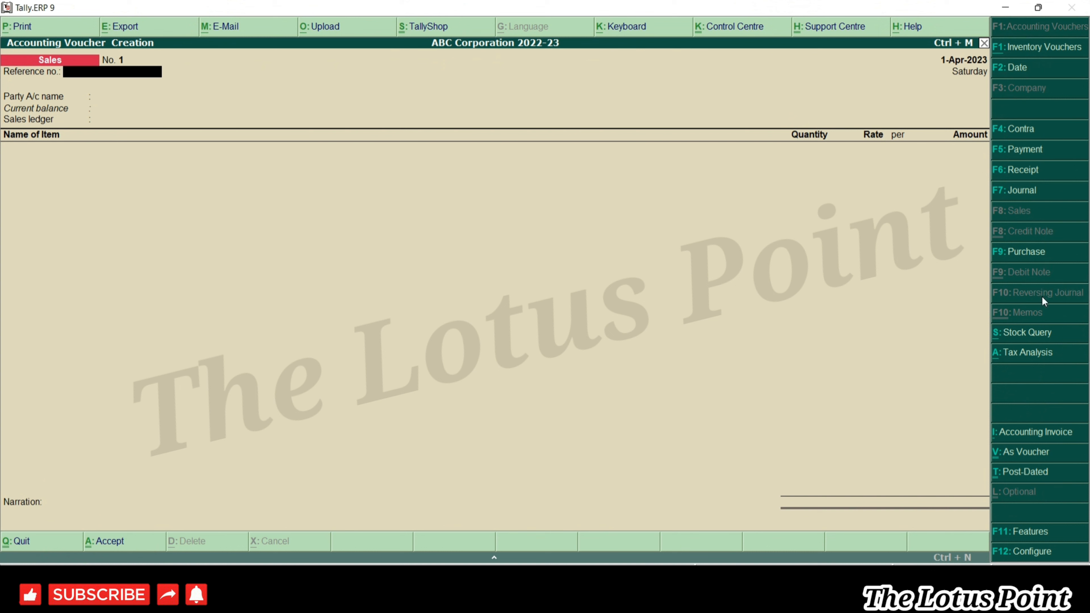
pyautogui.click(1040, 459)
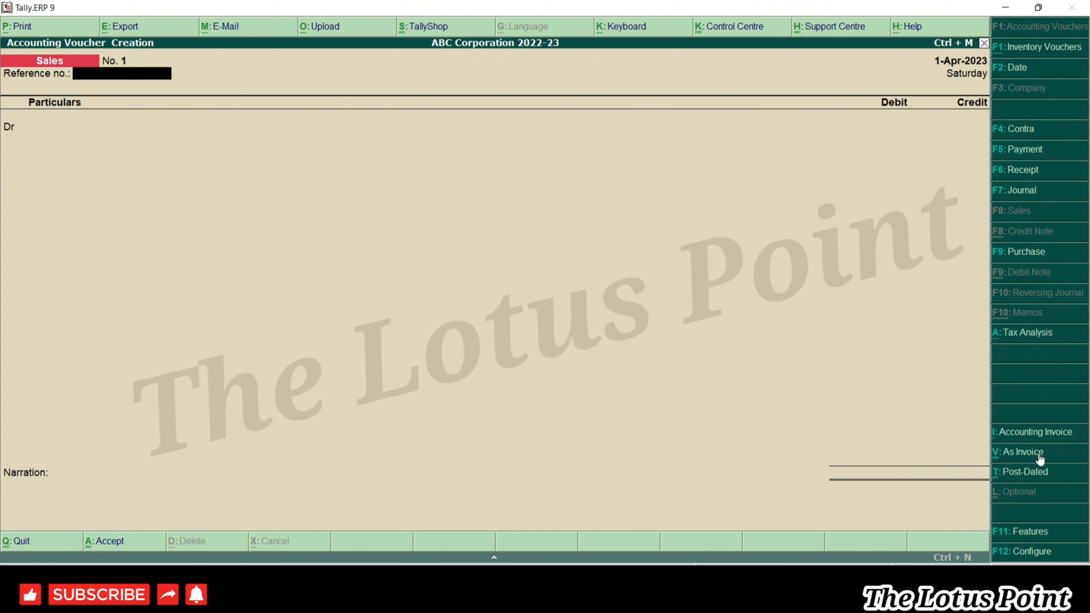
pyautogui.press('Return')
pyautogui.click(1039, 454)
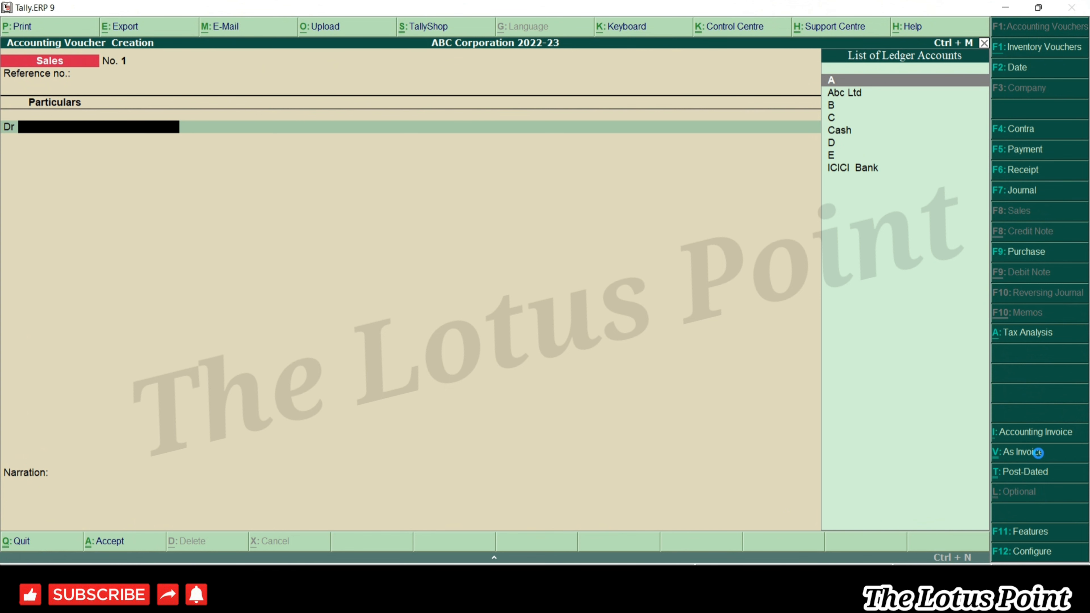
pyautogui.press('Return')
pyautogui.press('Return')
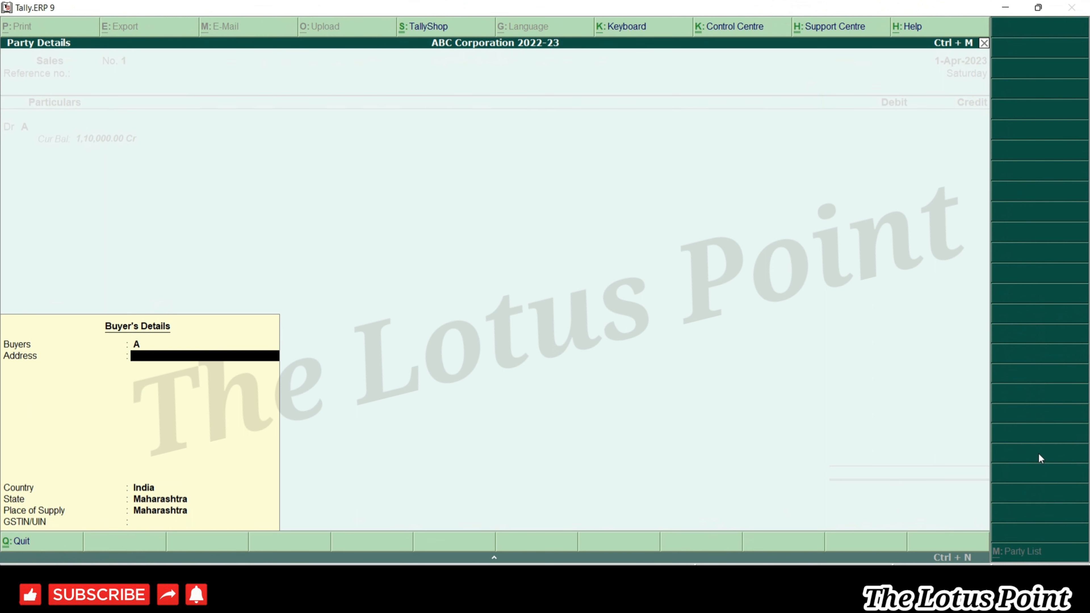
pyautogui.press('Return')
pyautogui.press('Return')
pyautogui.press('Return')
pyautogui.press('Return')
pyautogui.press('Return')
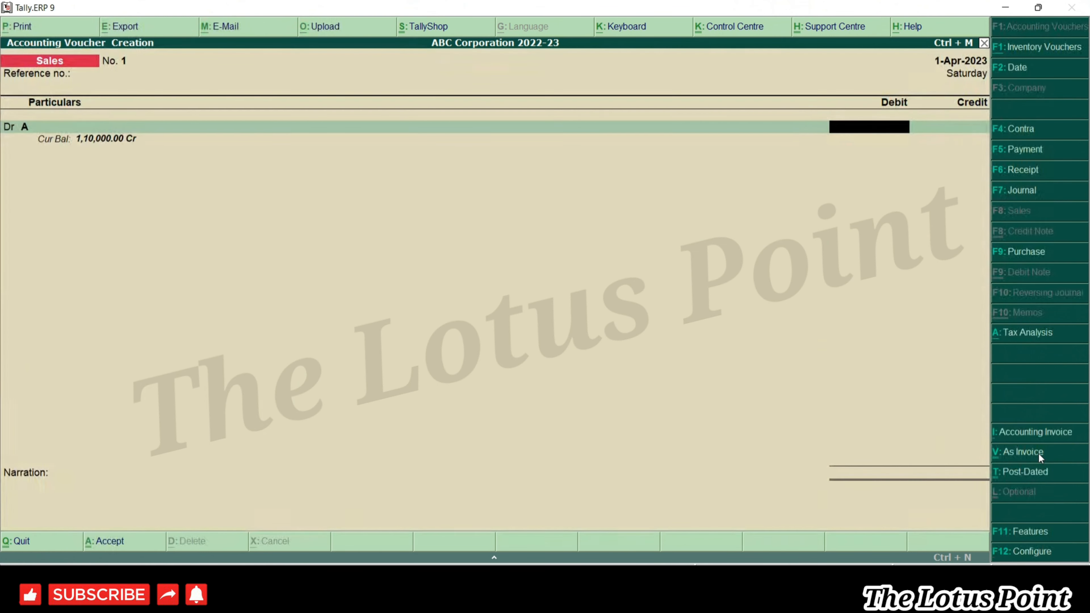
# Debit ledger A with 10000 and allocate it to a New Ref named 1 without credit days.
pyautogui.write('10000')
pyautogui.press('Return')
pyautogui.press('Return')
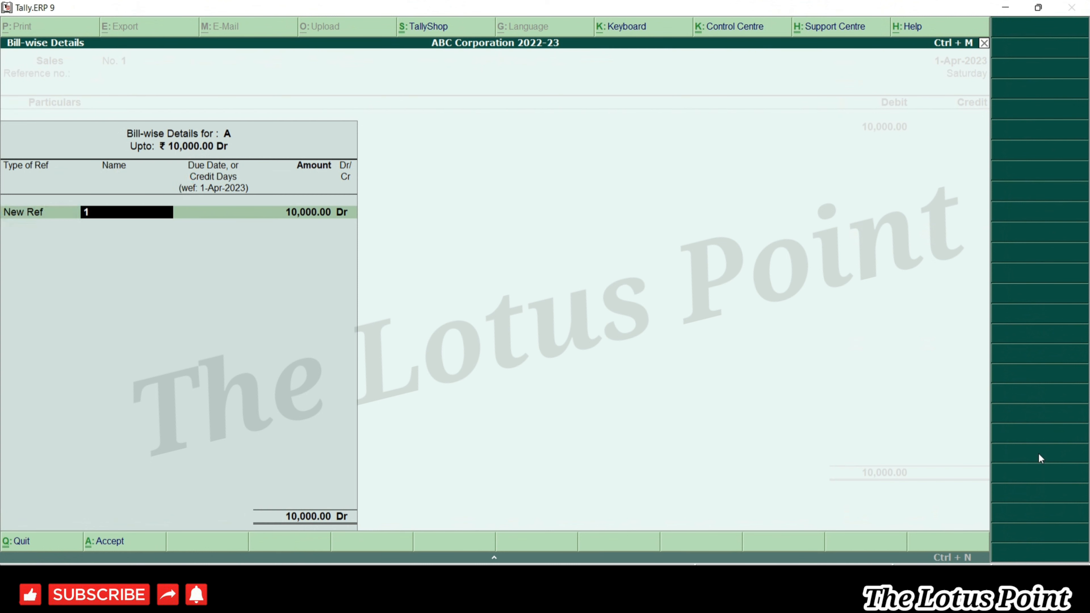
pyautogui.press('Return')
pyautogui.press('Return')
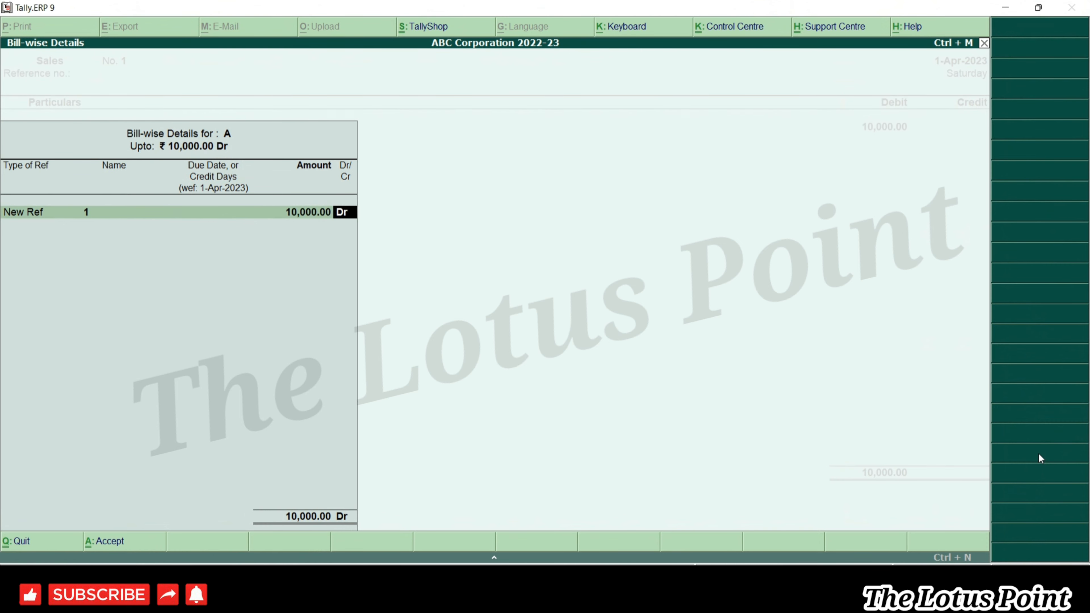
pyautogui.press('Return')
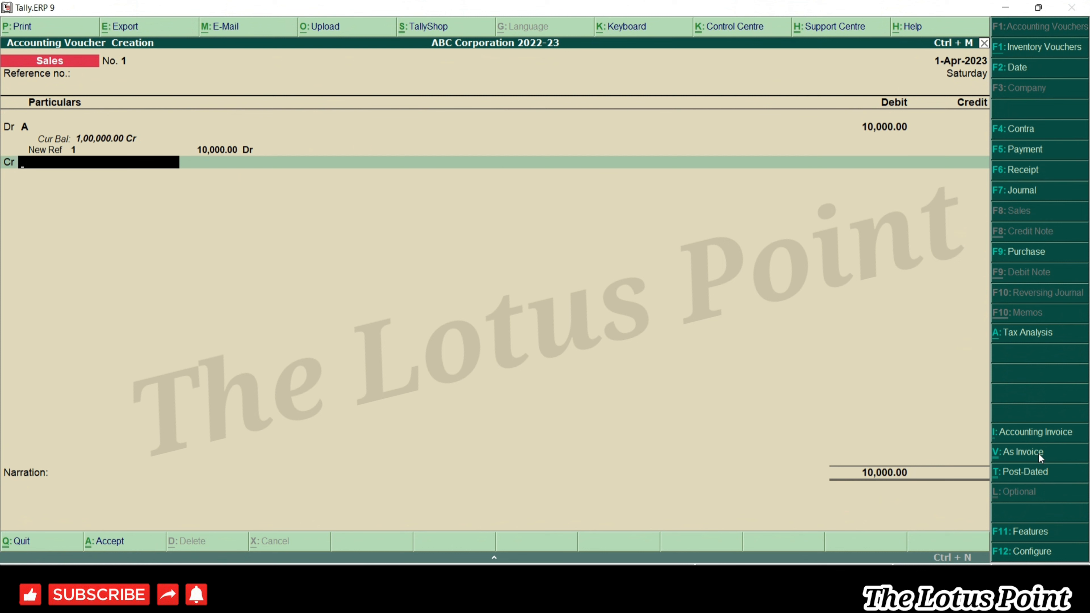
# Create a ledger named Sales under Sales Accounts from the credit line, with inventory values affected and ledger type Not Applicable.
pyautogui.hotkey('alt', 'c')
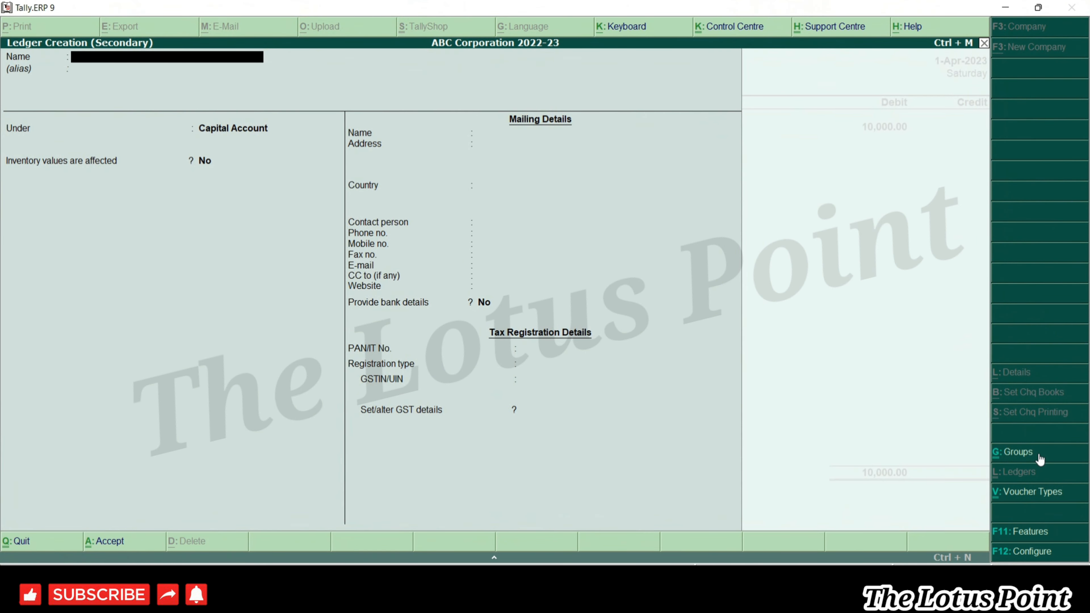
pyautogui.write('Sales')
pyautogui.press('Return')
pyautogui.write('Sale')
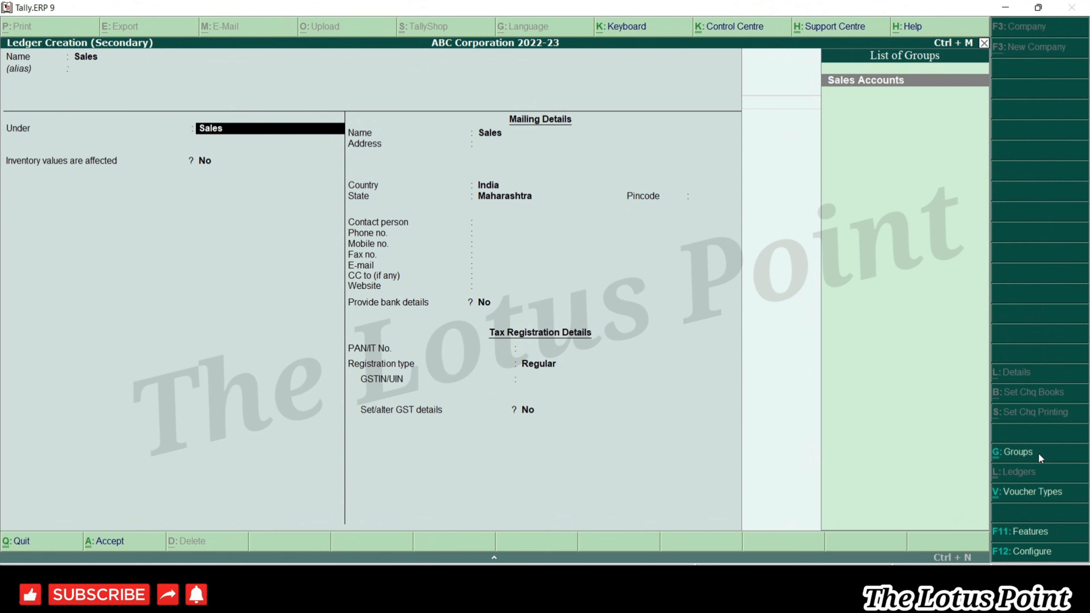
pyautogui.press('Return')
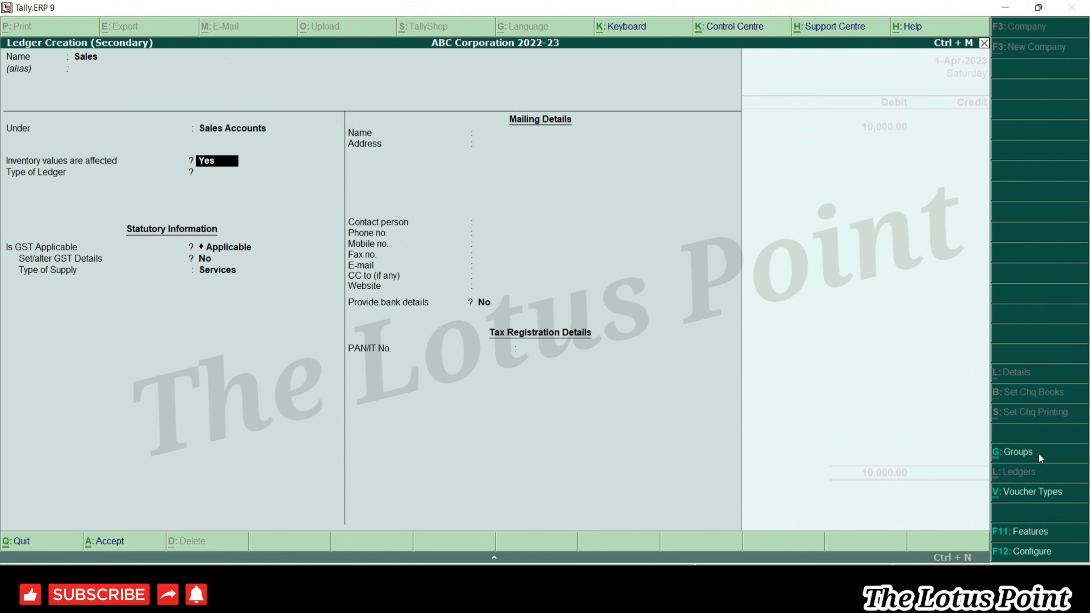
pyautogui.press('Return')
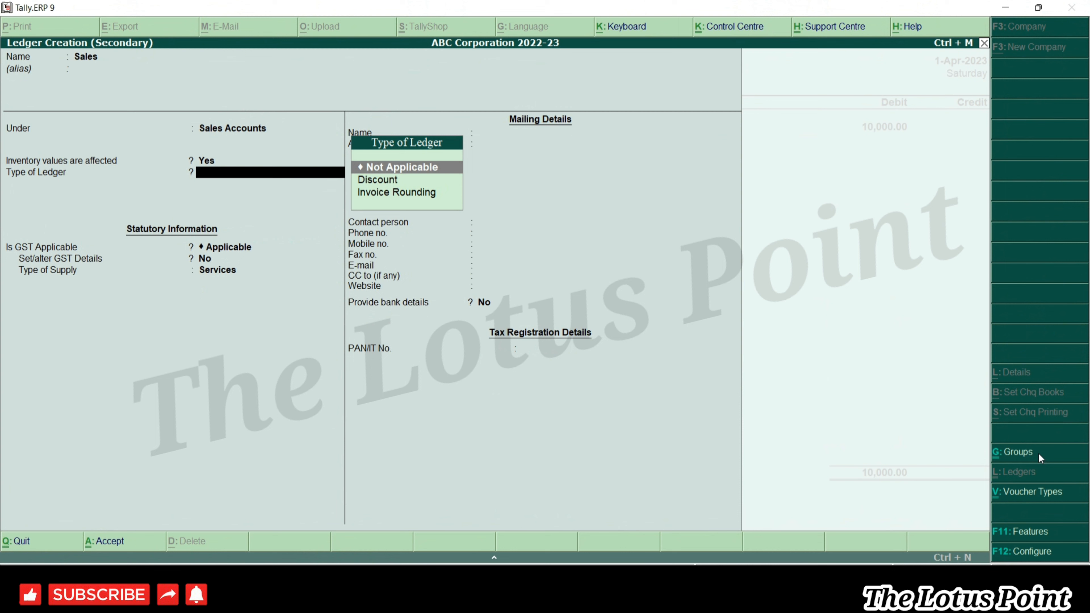
pyautogui.press('Return')
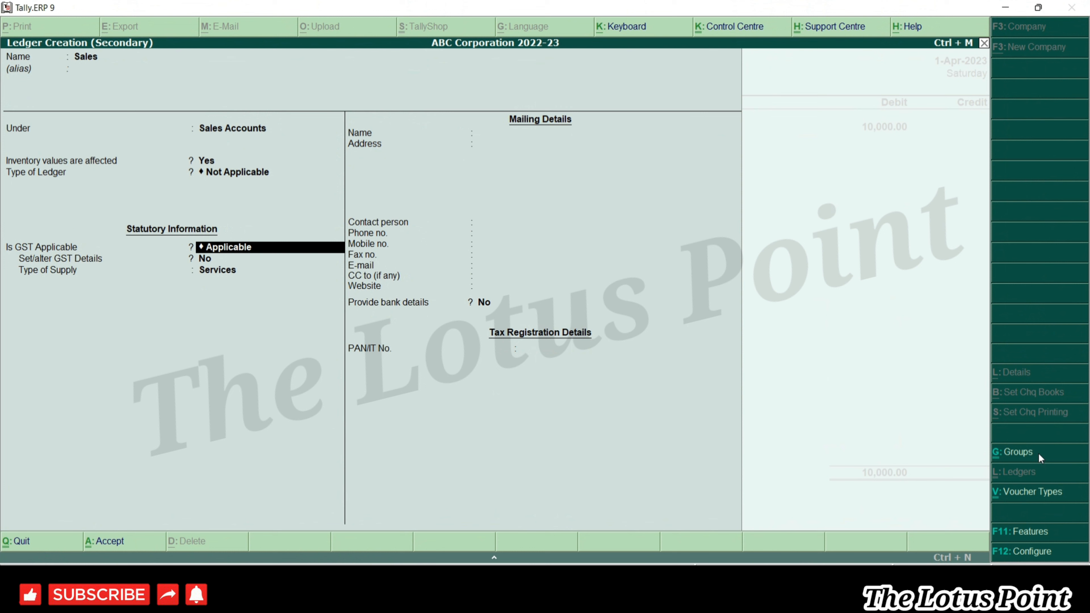
# Set GST and assessable value inclusion to Not Applicable for the Sales ledger and save it.
pyautogui.press('BackSpace')
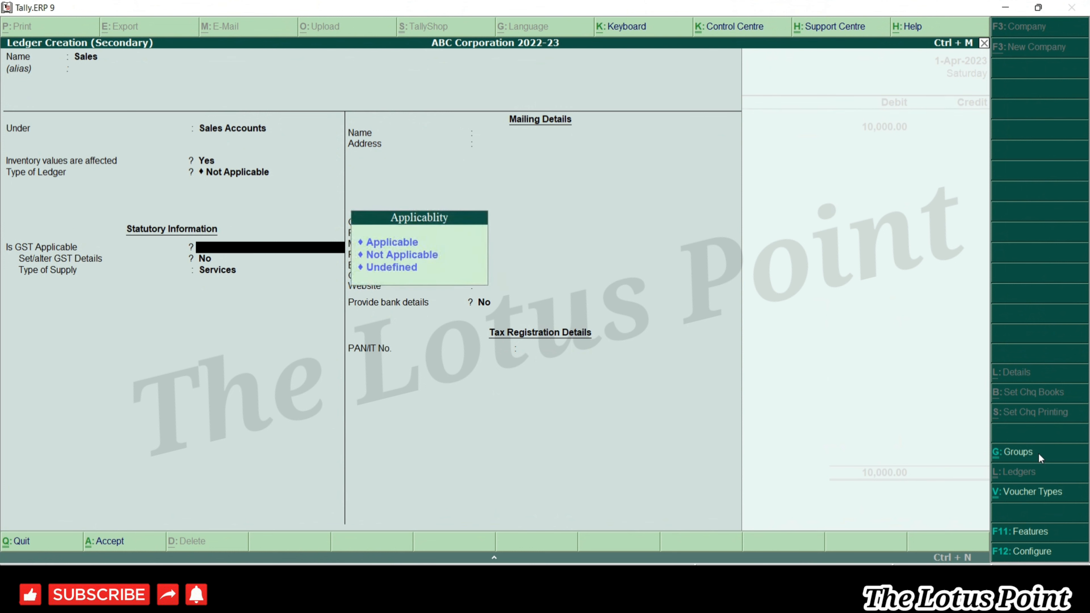
pyautogui.press('Down')
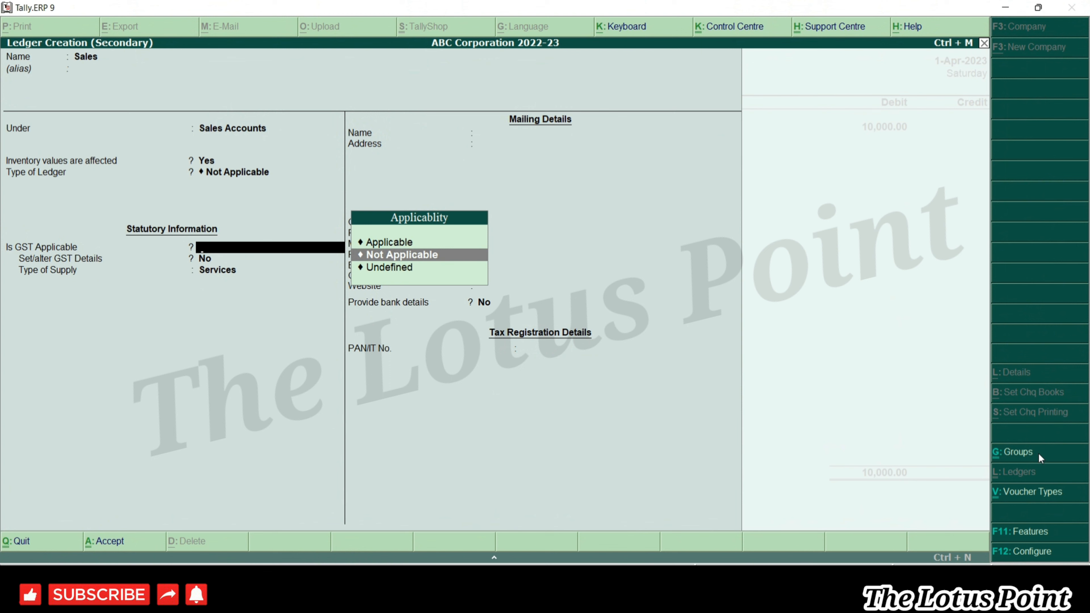
pyautogui.press('Return')
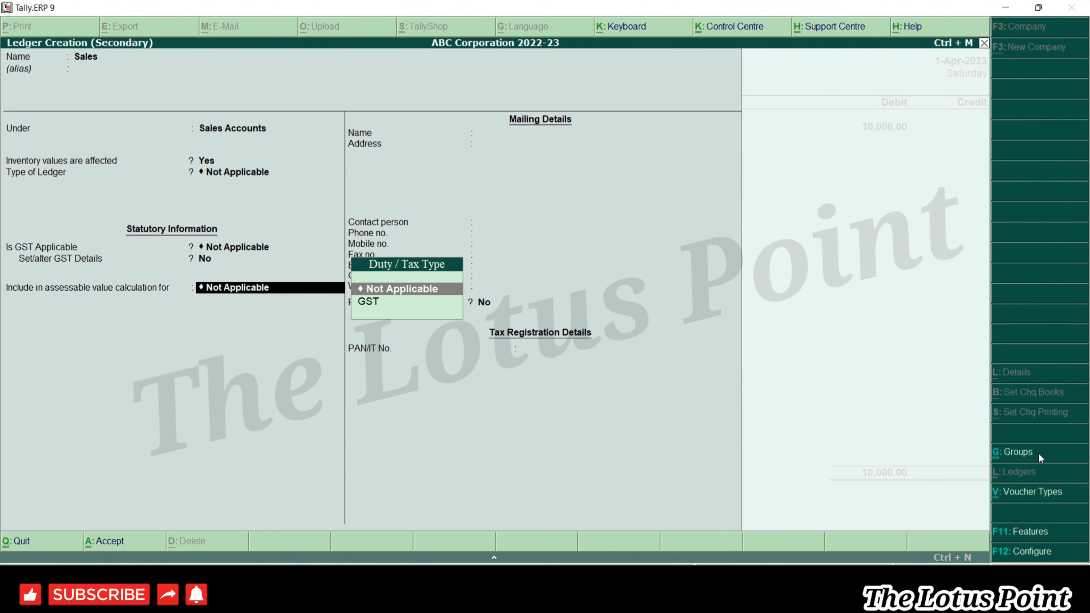
pyautogui.press('Return')
pyautogui.press('Return')
pyautogui.press('Return')
pyautogui.press('Return')
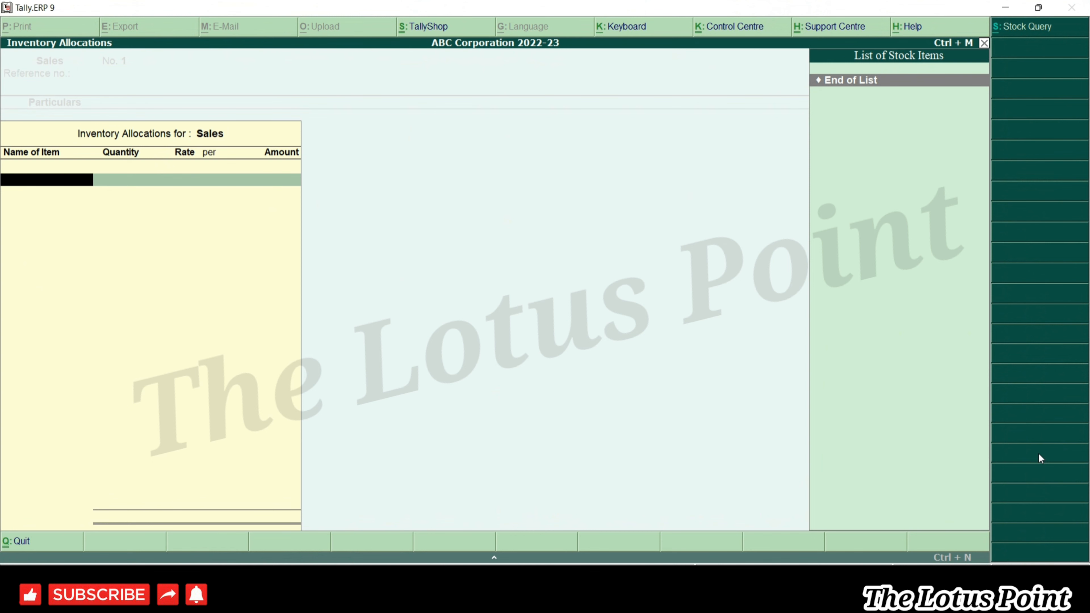
# Skip the inventory allocations, credit Sales with 10,000, leave the narration blank and save the Sales voucher.
pyautogui.press('Return')
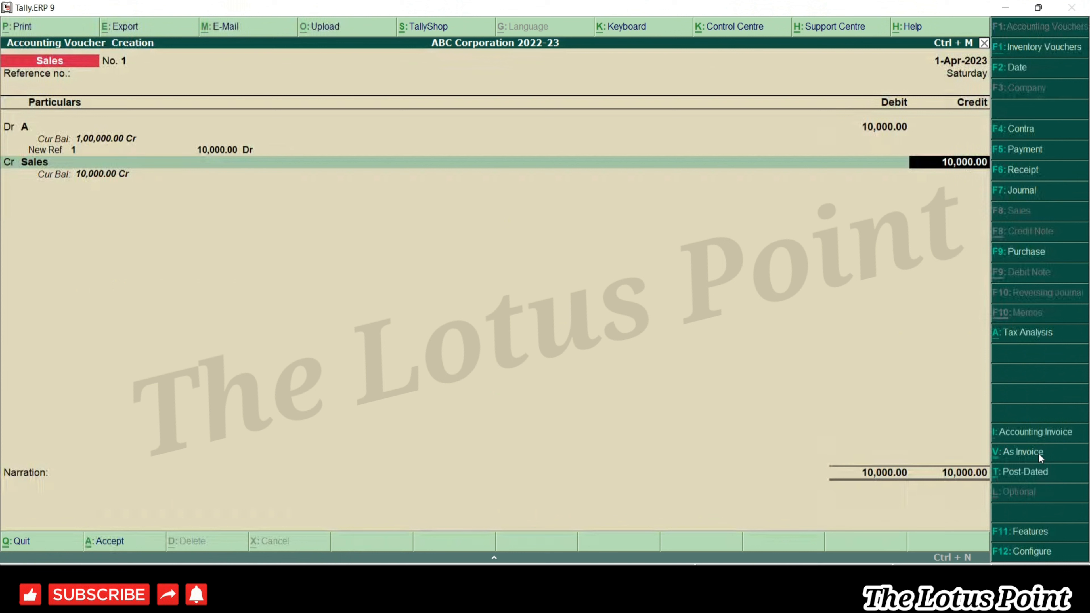
pyautogui.press('Return')
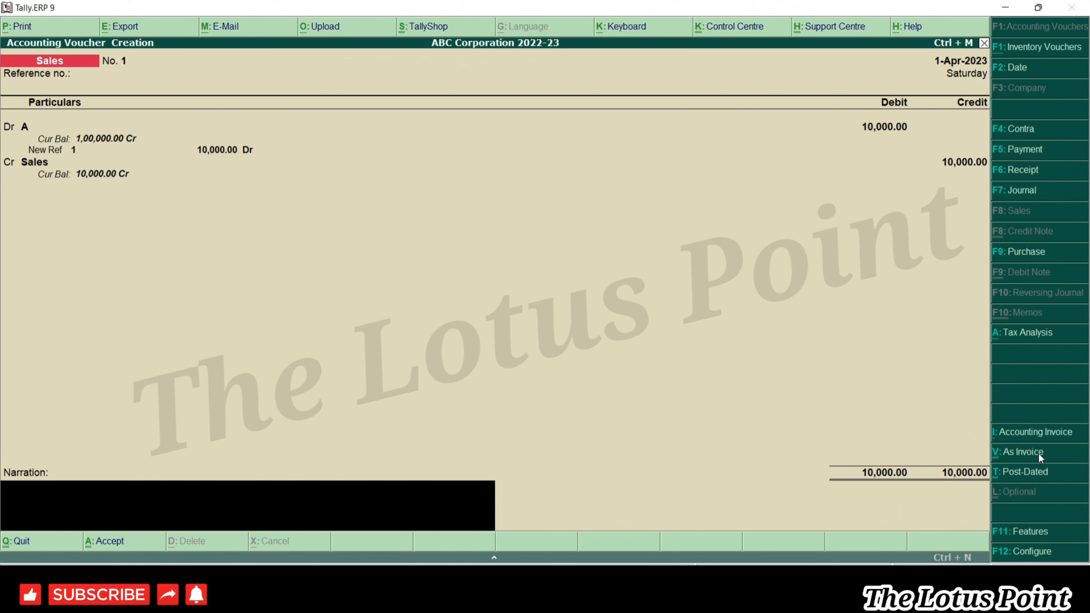
pyautogui.press('Return')
pyautogui.press('Return')
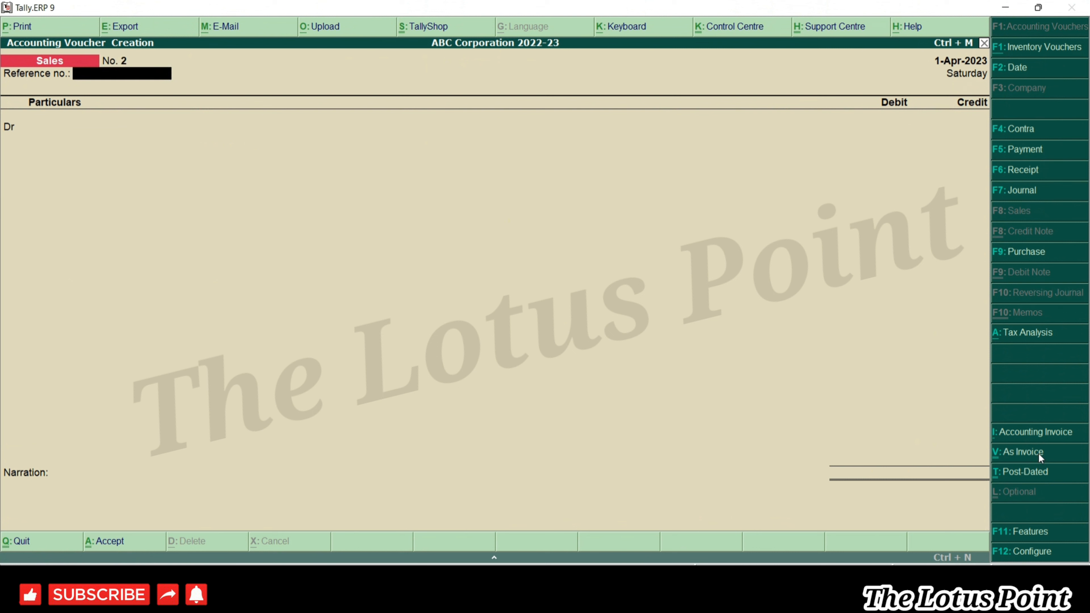
# Start a Purchase voucher in voucher mode with supplier invoice number 01 dated 1-Apr-2023.
pyautogui.click(1045, 257)
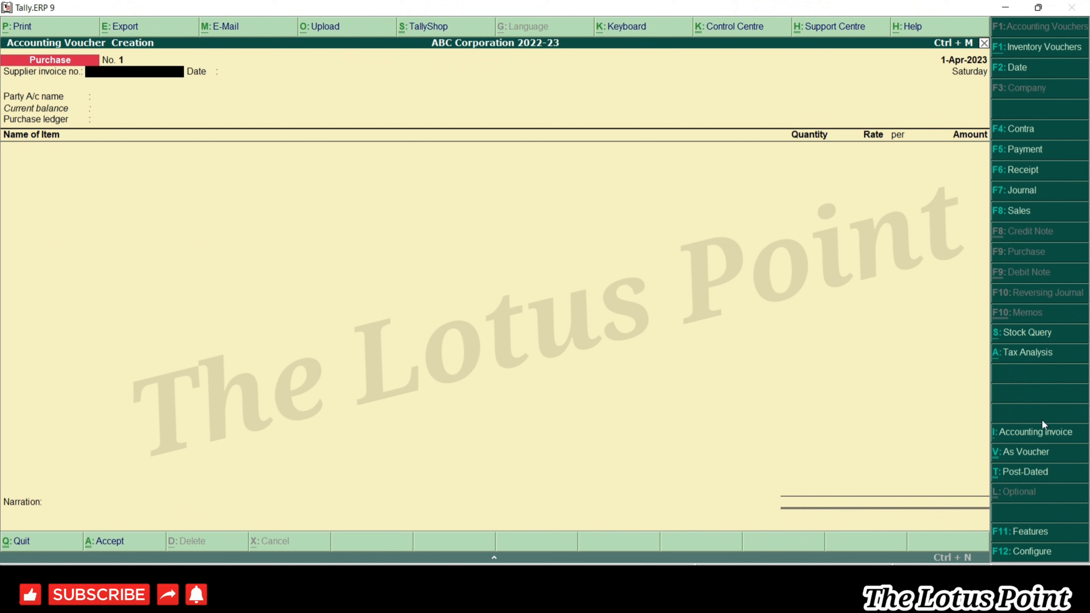
pyautogui.click(1043, 456)
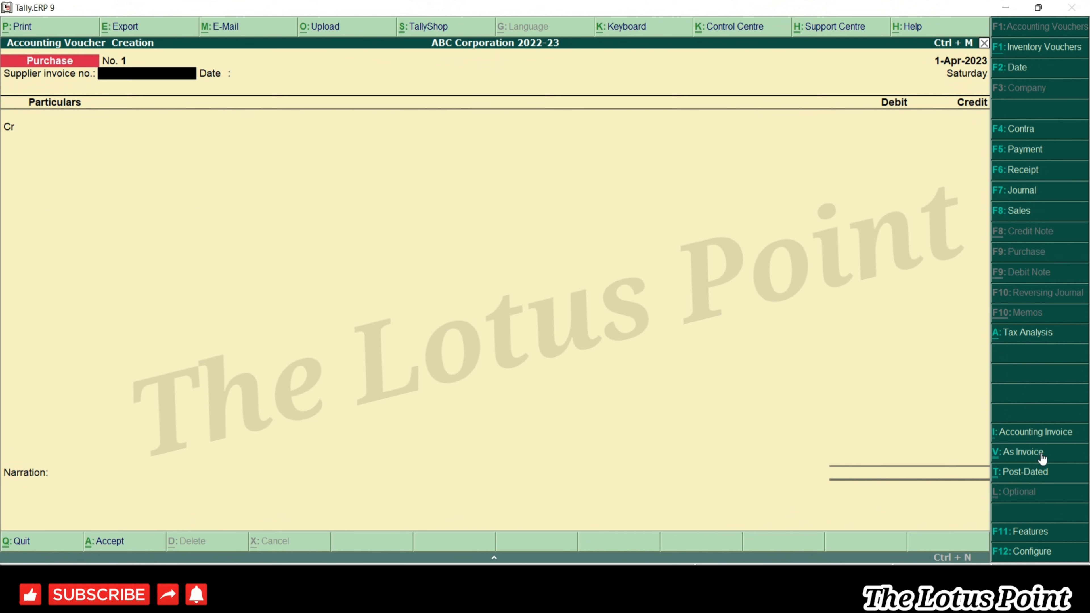
pyautogui.write('01')
pyautogui.press('Return')
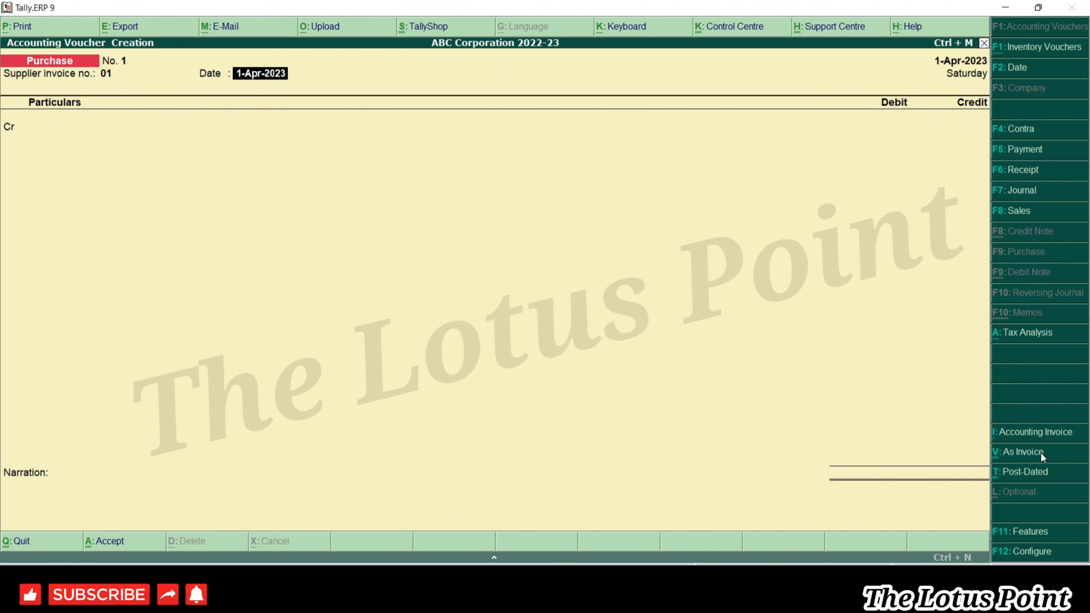
pyautogui.press('Return')
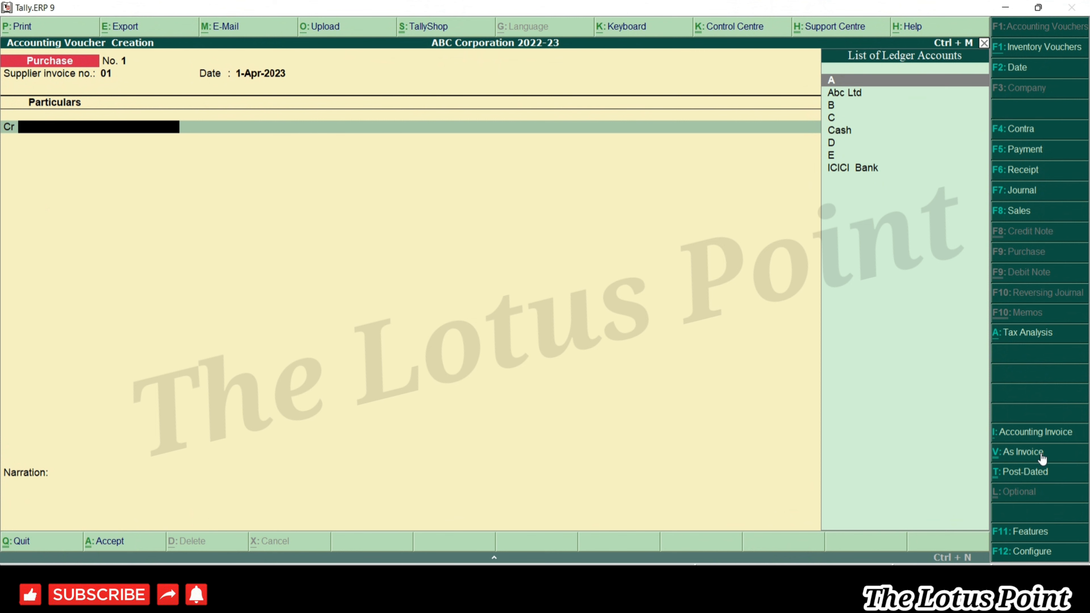
# Choose Abc Ltd as the Purchase voucher's credit ledger and accept its supplier's details.
pyautogui.press('Down')
pyautogui.press('Return')
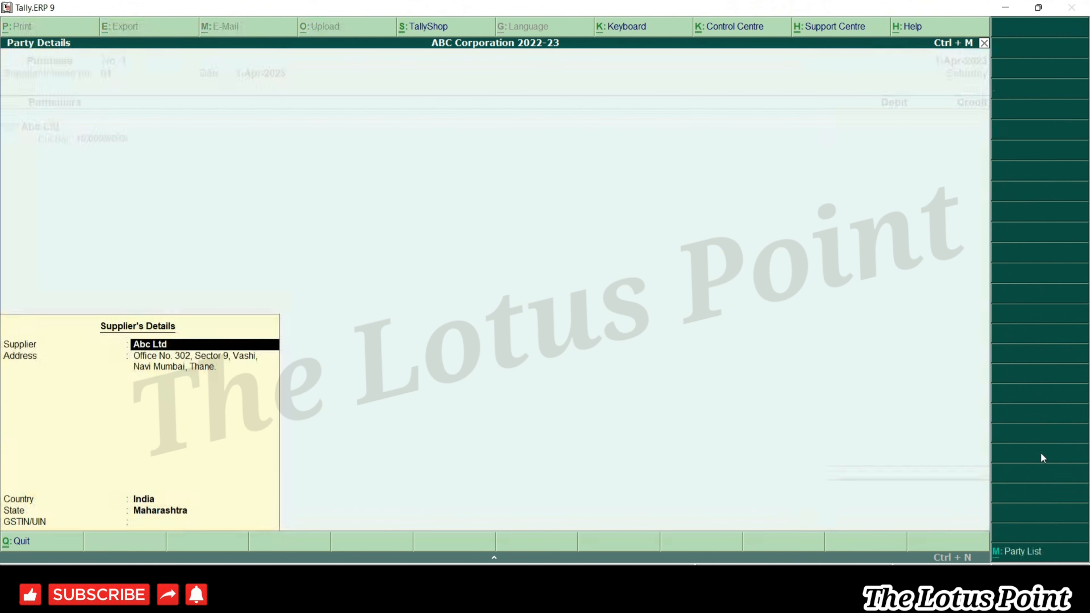
pyautogui.press('Return')
pyautogui.press('Return')
pyautogui.press('Return')
pyautogui.press('Return')
pyautogui.press('Return')
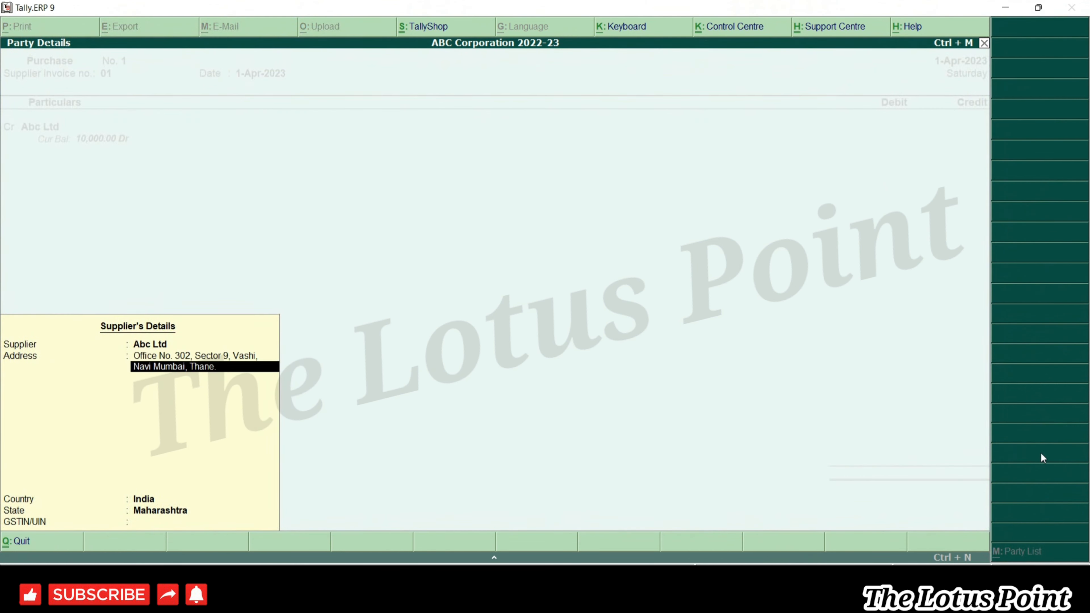
pyautogui.press('Return')
pyautogui.press('Return')
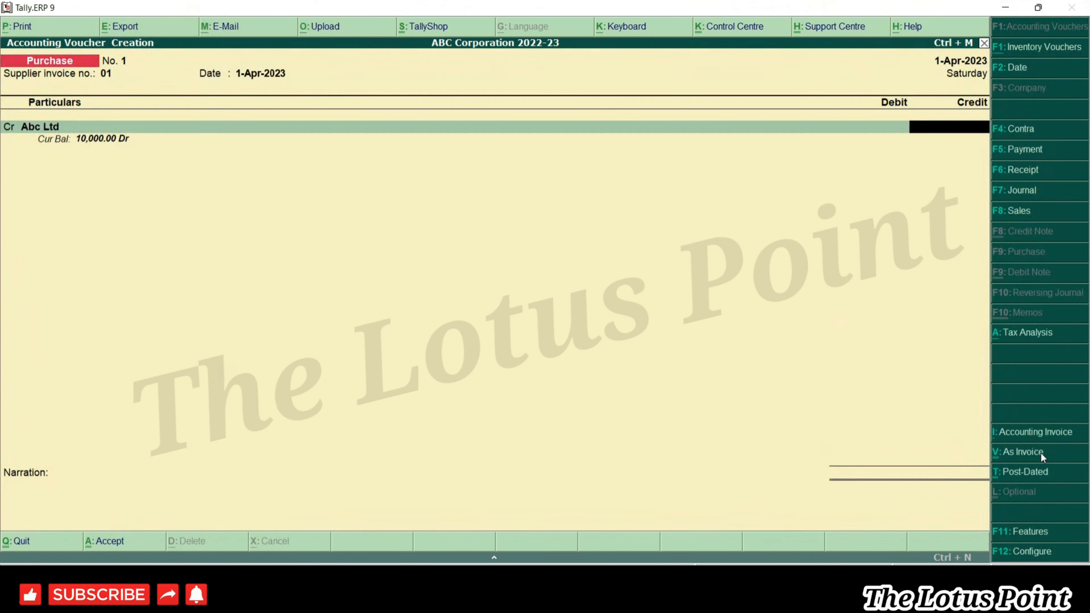
# Credit Abc Ltd with 7500 and allocate it to a New Ref named 01 without credit days.
pyautogui.write('7500')
pyautogui.press('Return')
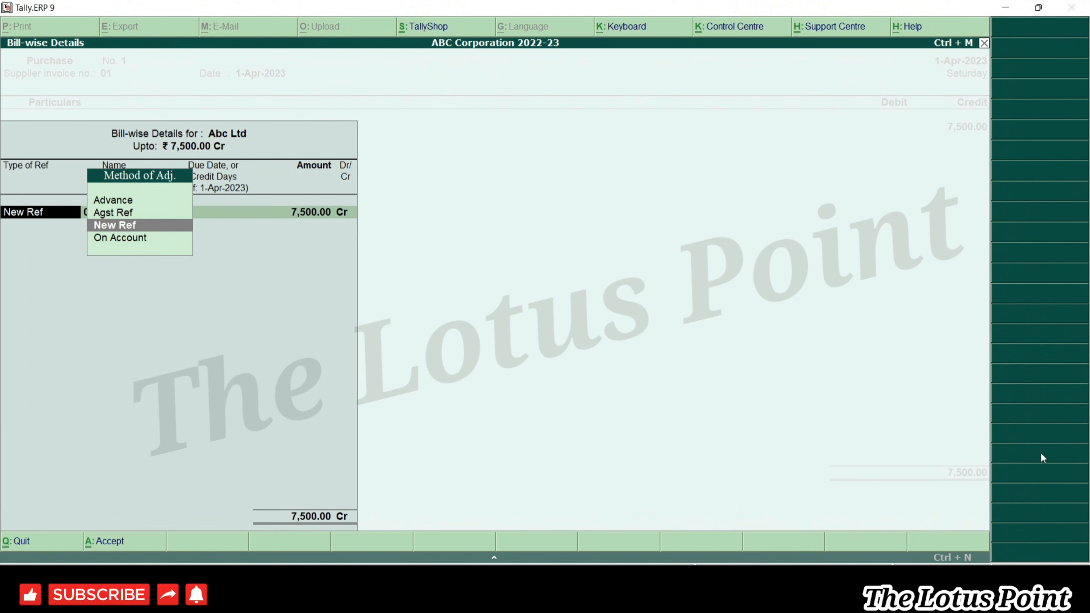
pyautogui.press('Return')
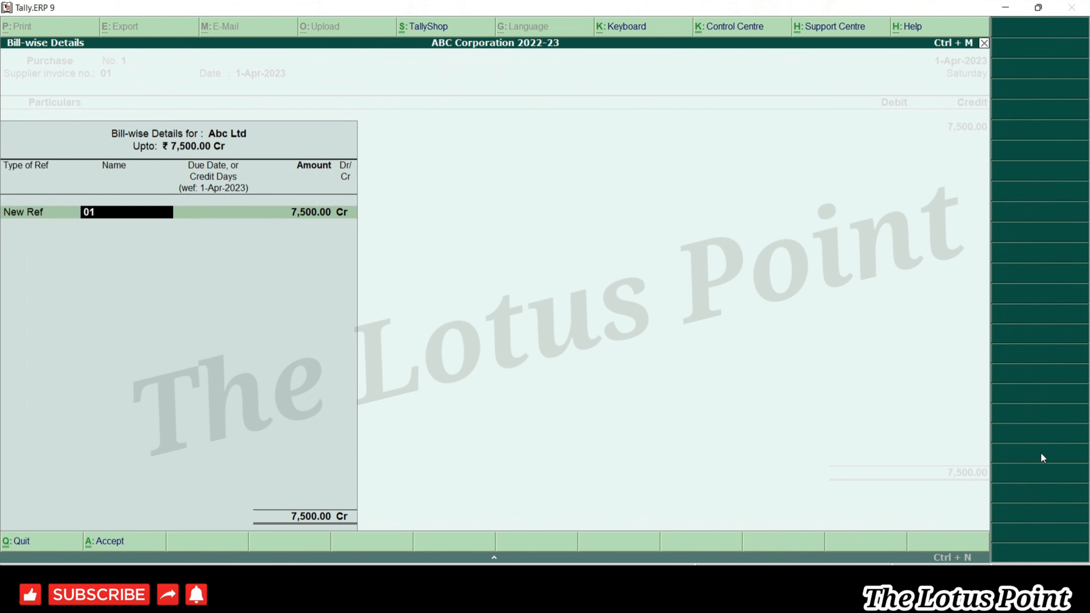
pyautogui.press('Return')
pyautogui.press('Return')
pyautogui.press('Return')
pyautogui.press('Return')
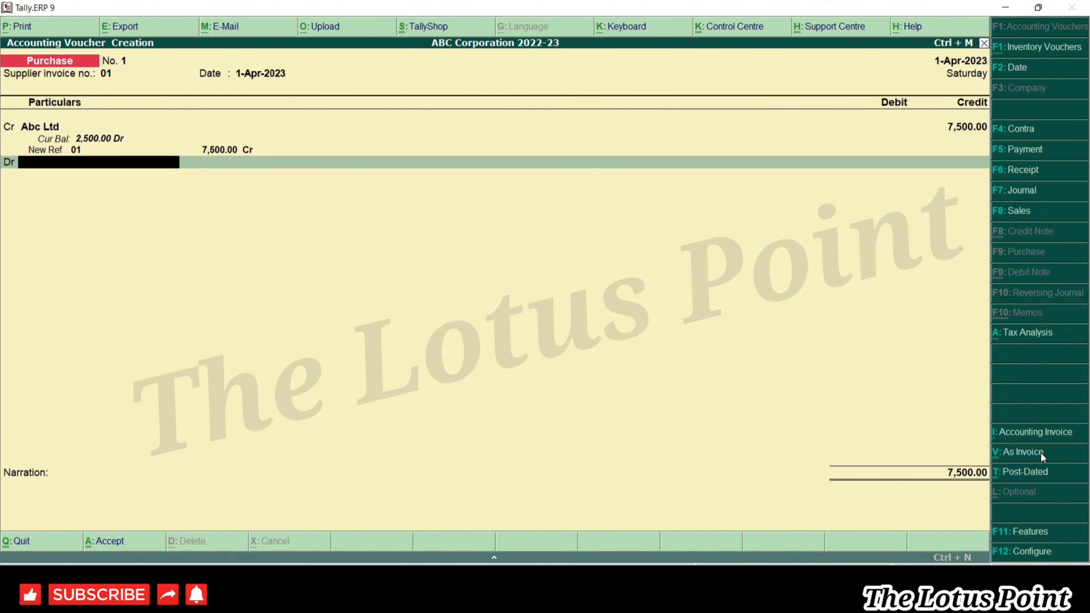
# Create a ledger named Purchase under Purchase Accounts from within the voucher's debit line.
pyautogui.hotkey('alt', 'c')
pyautogui.write('Purchase')
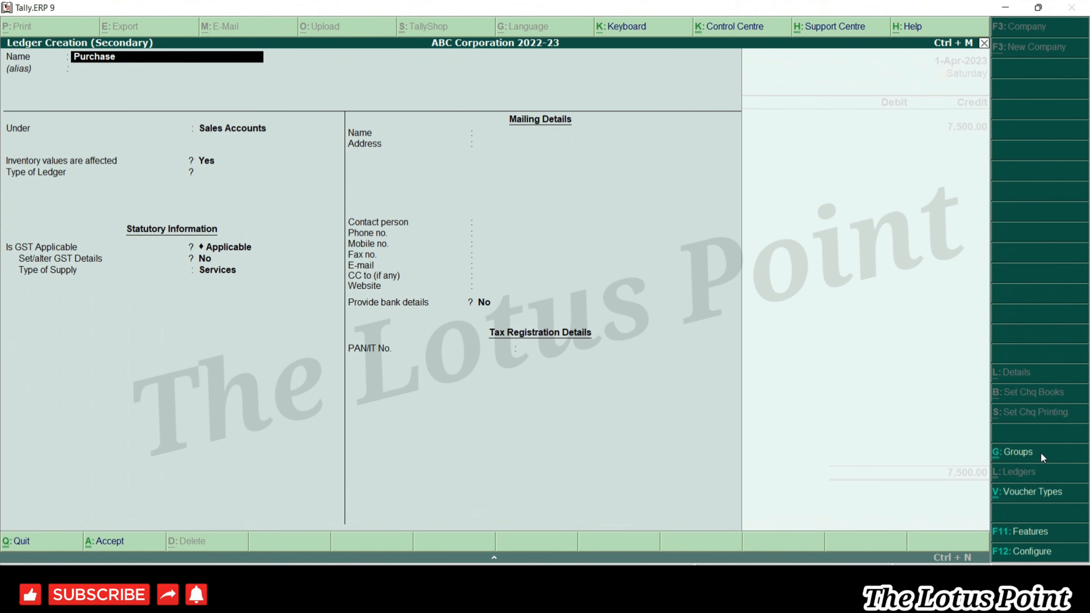
pyautogui.press('Return')
pyautogui.press('Return')
pyautogui.write('Purc')
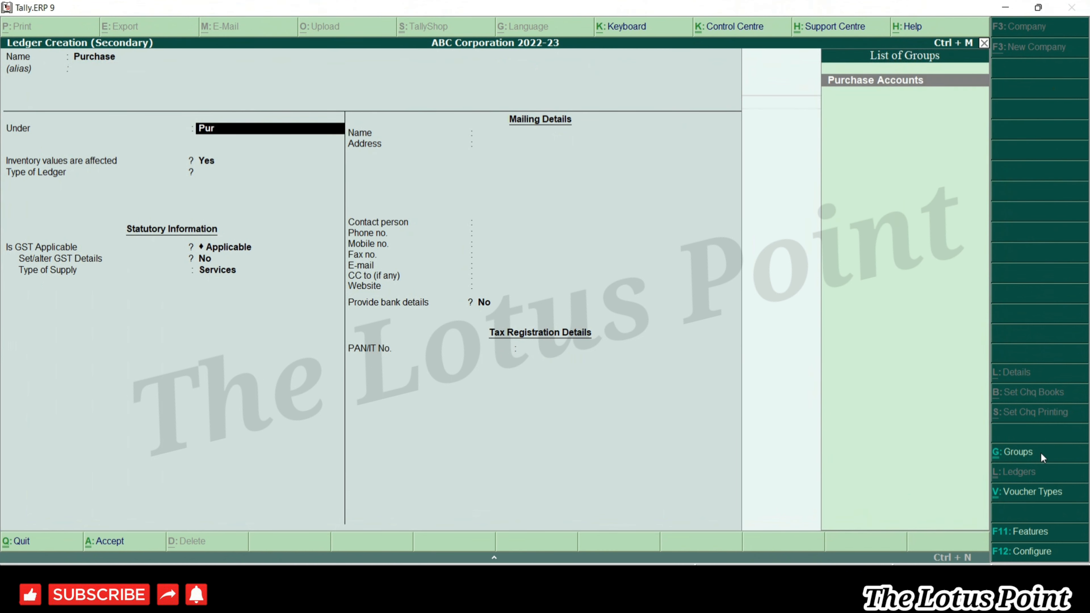
pyautogui.press('Return')
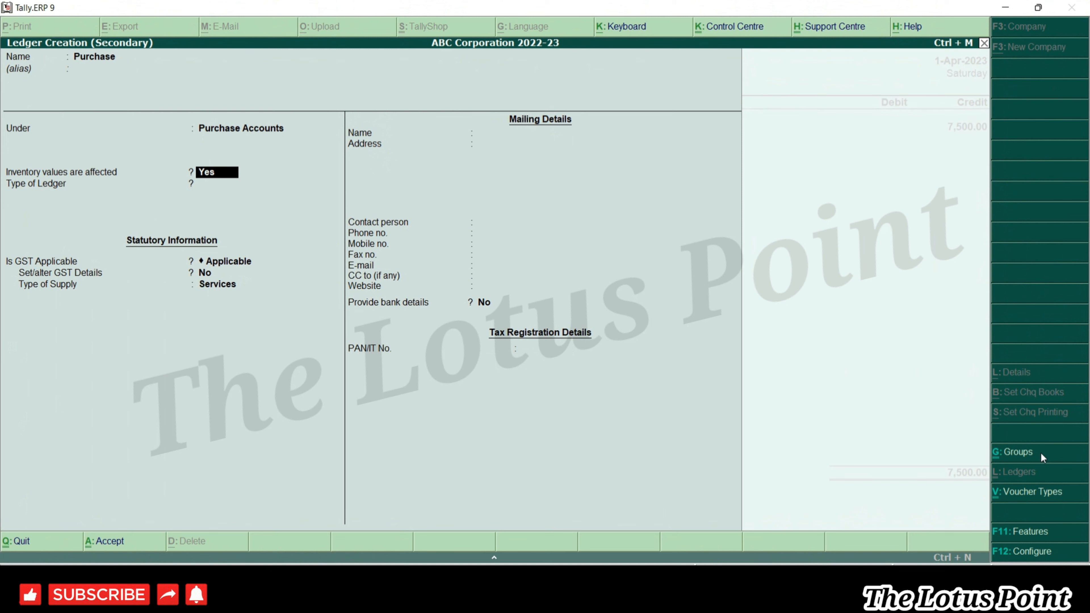
# Keep inventory values affected, set the Purchase ledger's type, GST and assessable value options to Not Applicable, and save it.
pyautogui.press('Return')
pyautogui.press('Return')
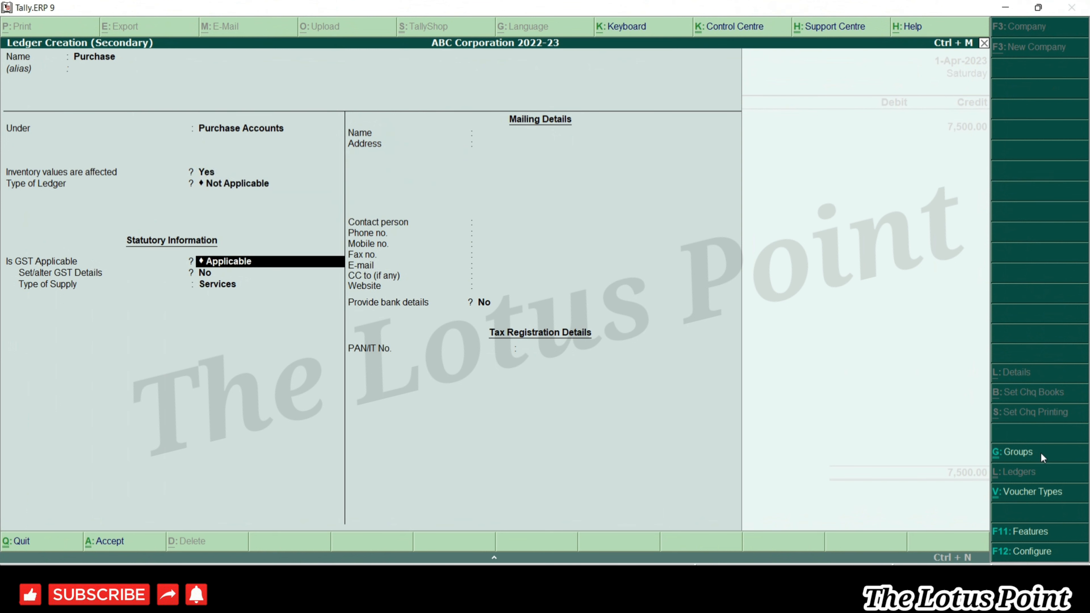
pyautogui.press('Down')
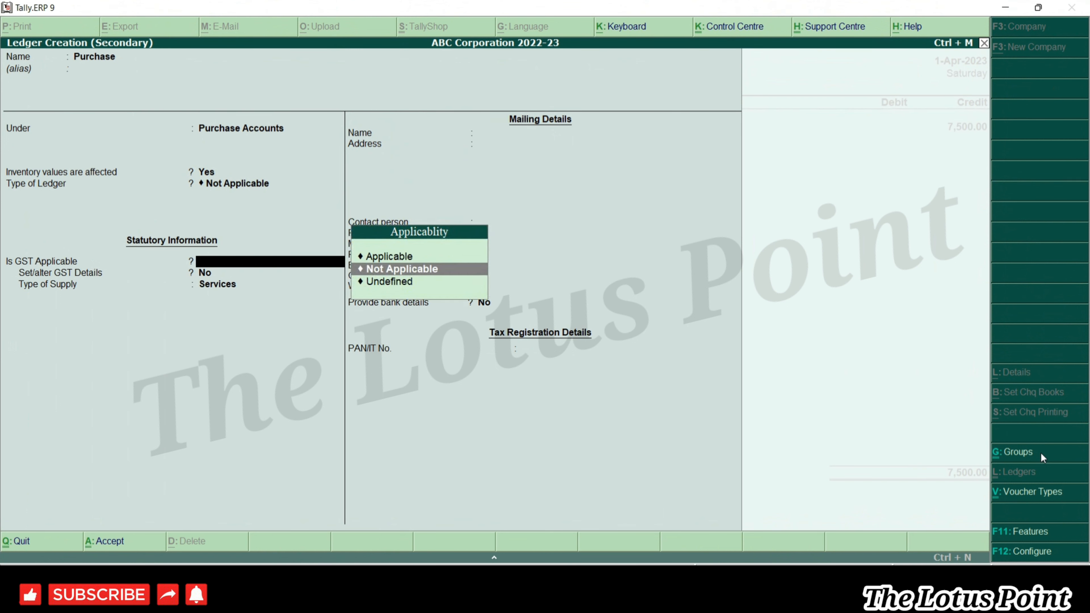
pyautogui.press('Return')
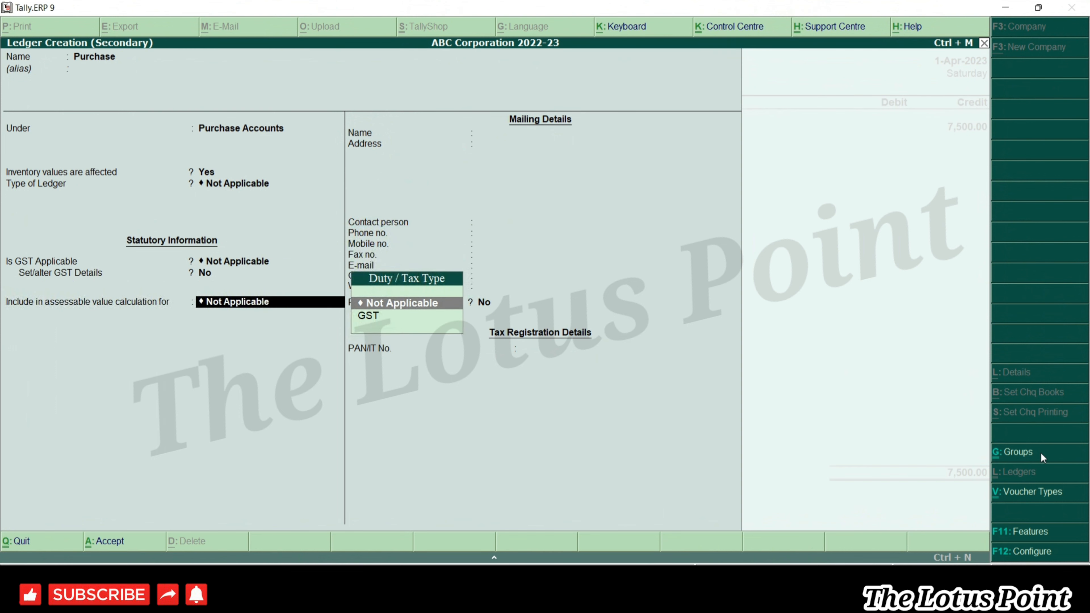
pyautogui.press('Return')
pyautogui.press('Return')
pyautogui.press('Return')
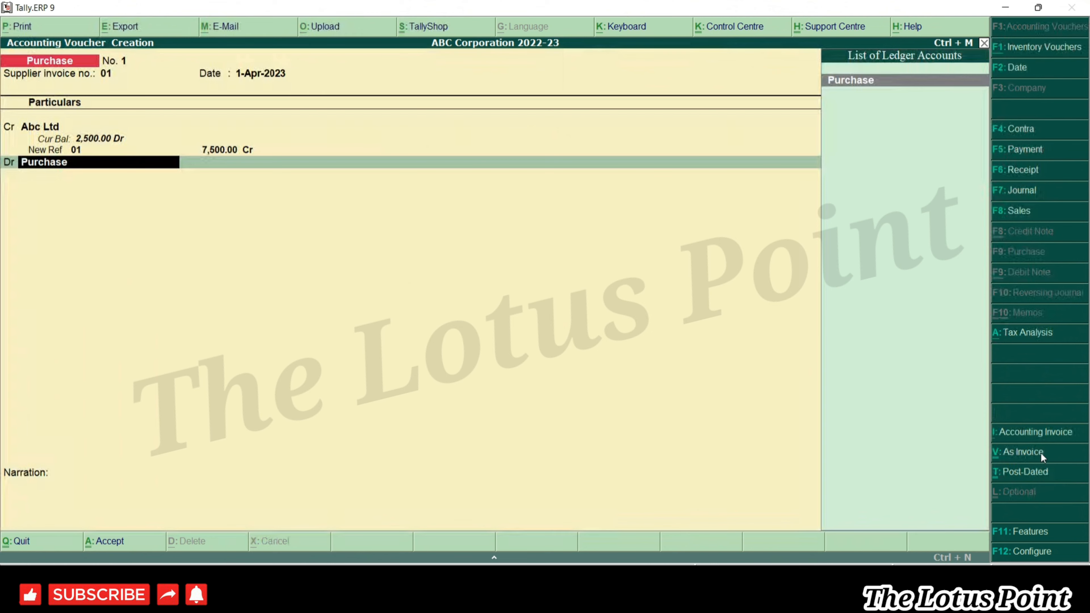
# Debit Purchase with 7,500 without inventory allocations, leave the narration blank and save the Purchase voucher.
pyautogui.press('Return')
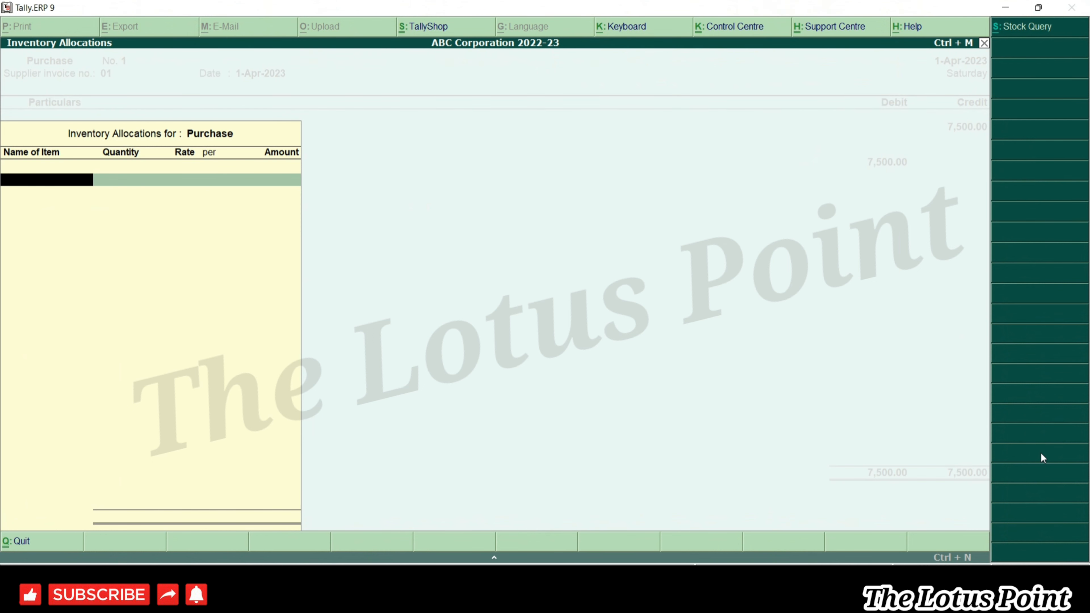
pyautogui.press('Escape')
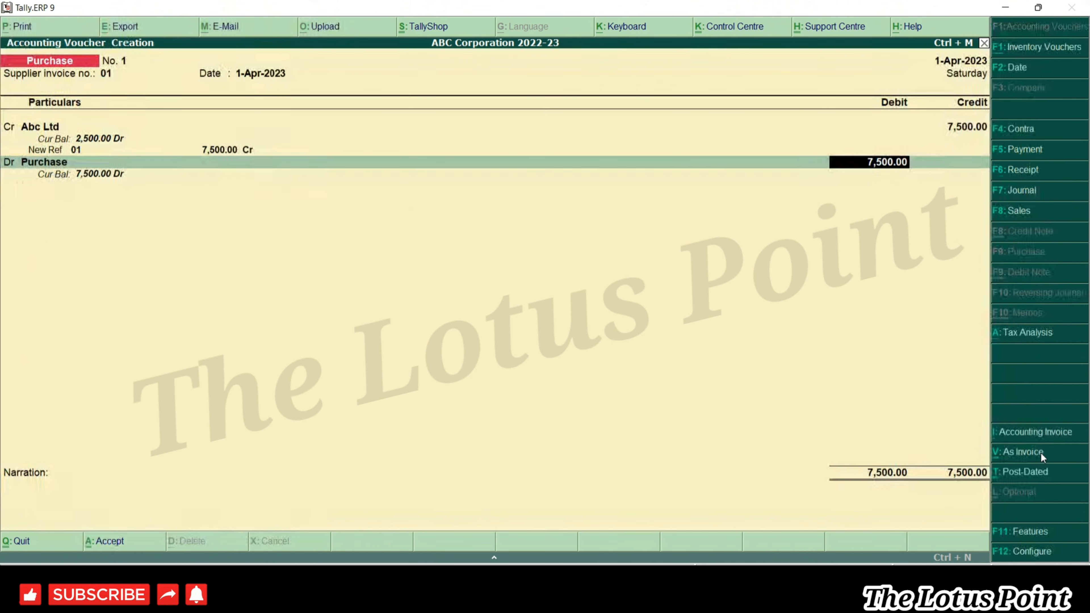
pyautogui.press('Return')
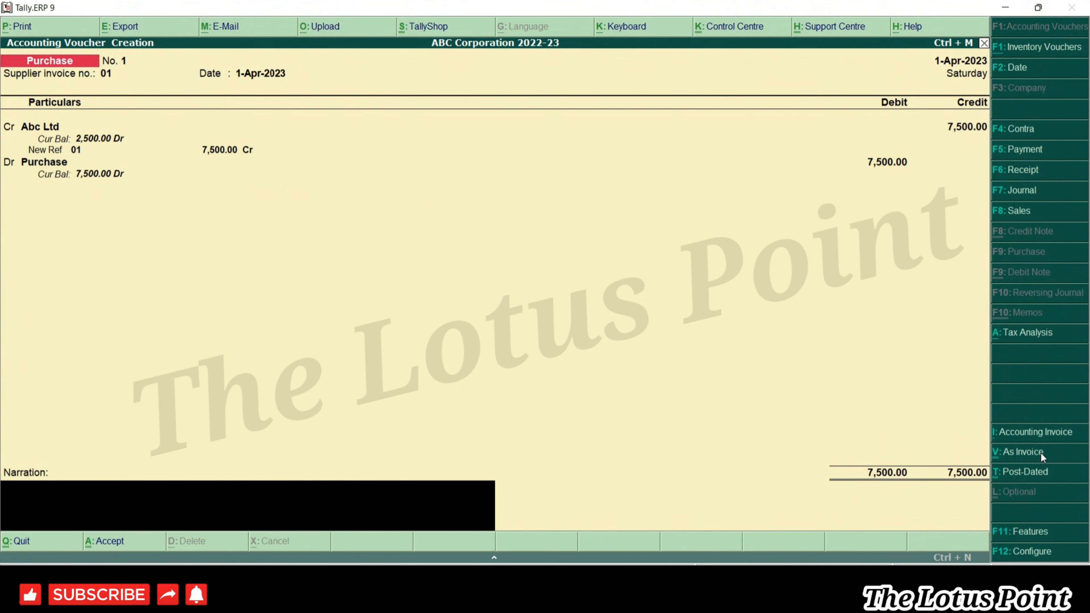
pyautogui.press('Return')
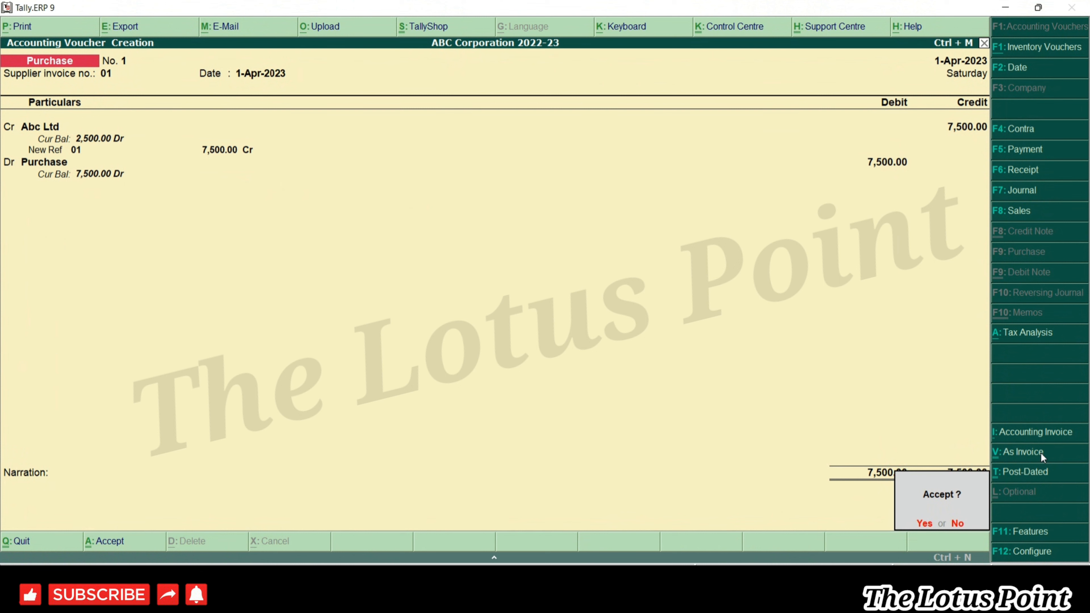
pyautogui.press('y')
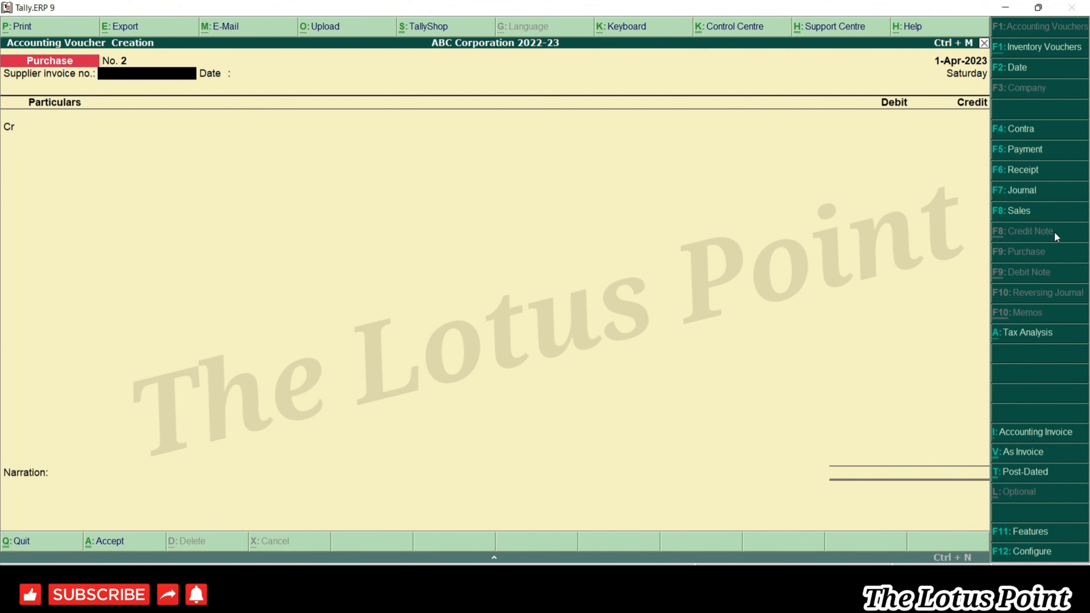
# Enable debit and credit notes, both recorded in invoice mode, in the company's accounting features and save.
pyautogui.press('F11')
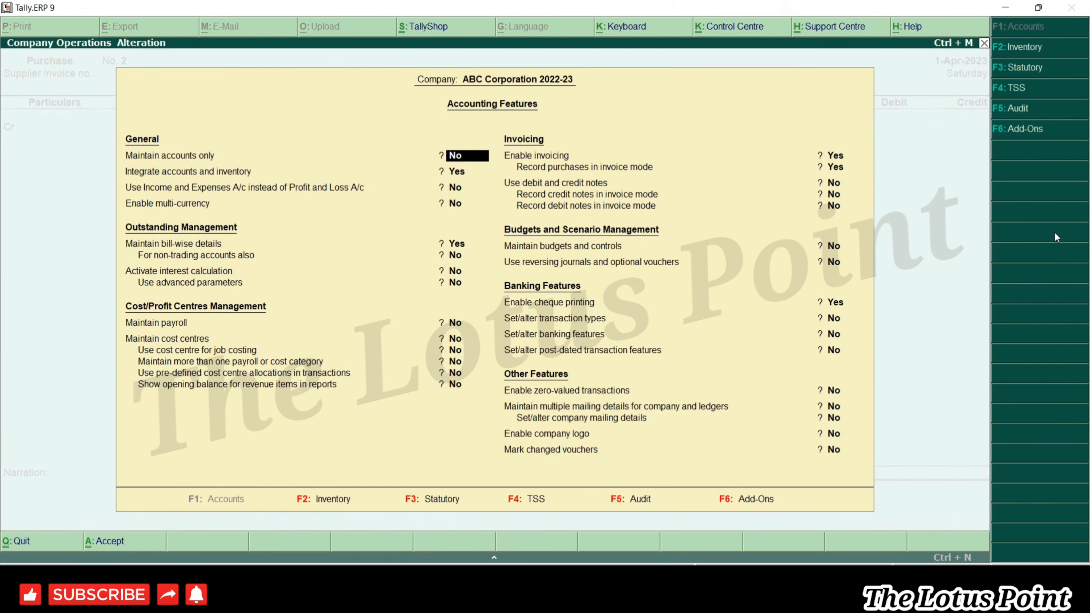
pyautogui.click(834, 184)
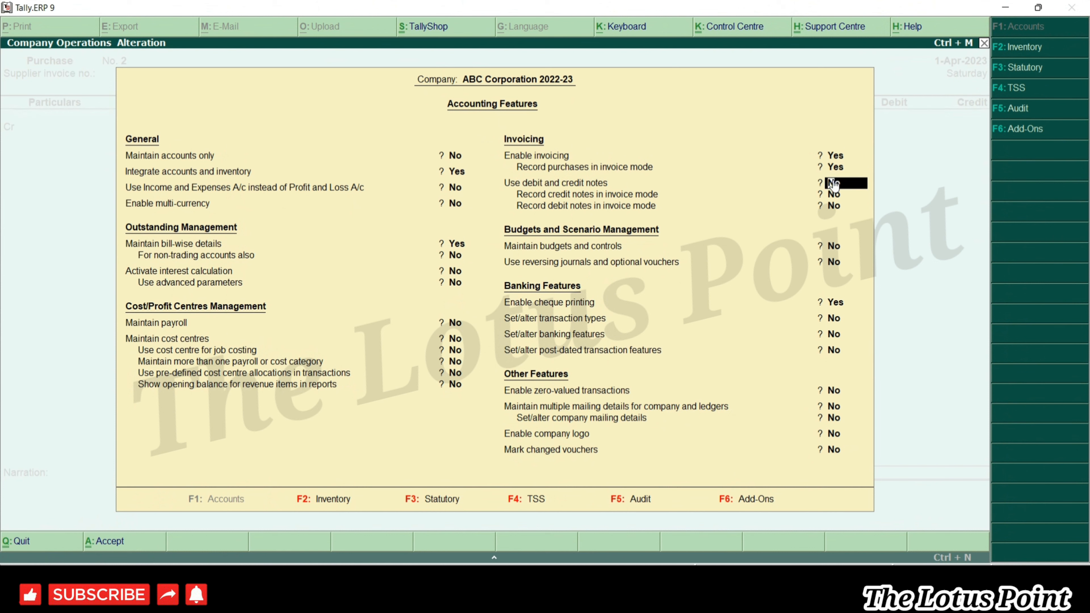
pyautogui.write('y')
pyautogui.press('Return')
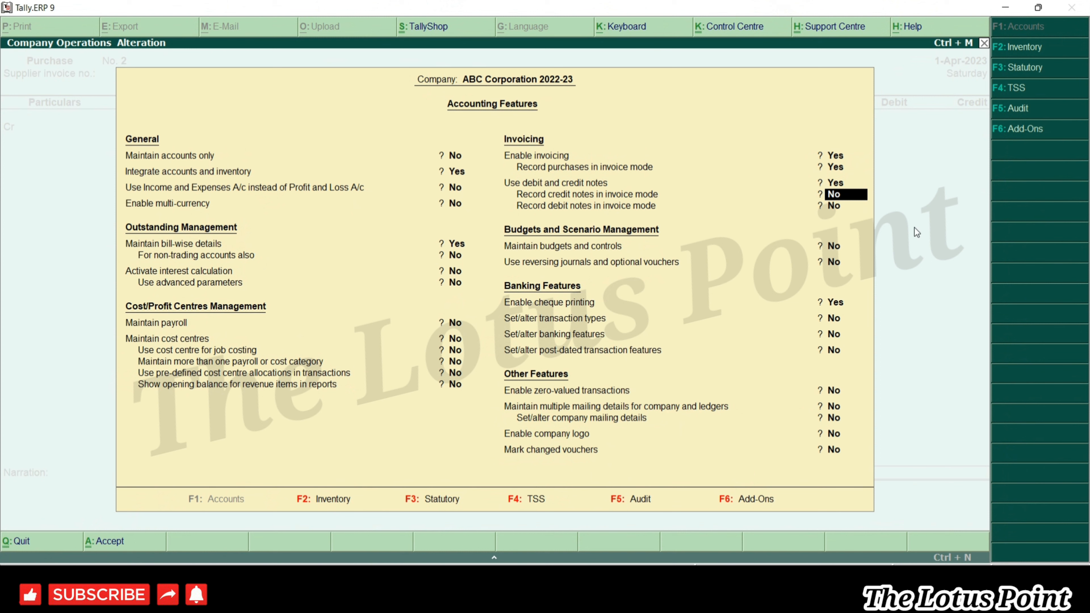
pyautogui.press('y')
pyautogui.press('y')
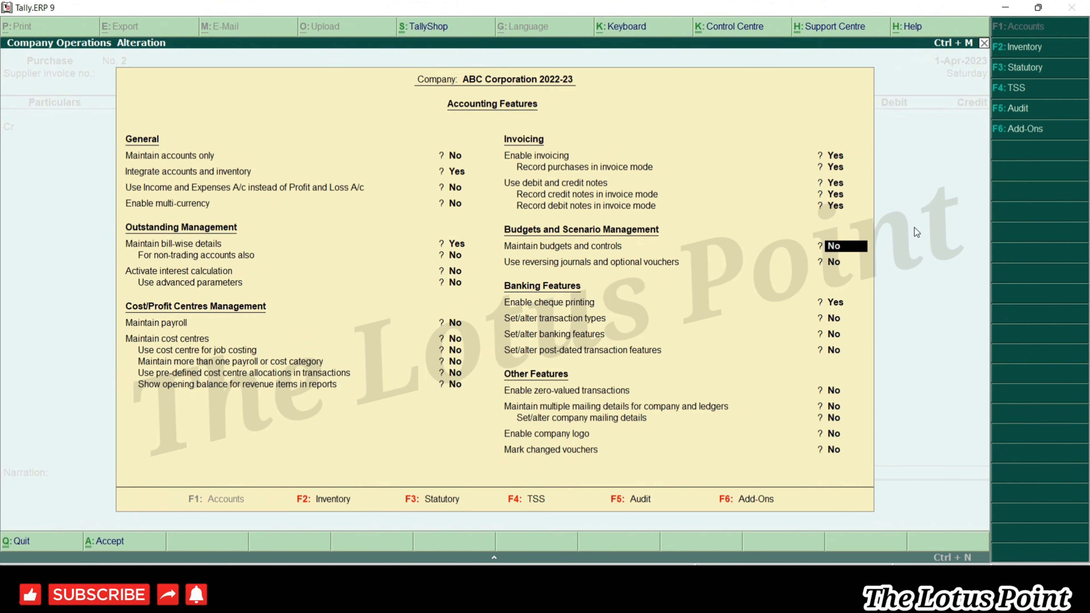
pyautogui.hotkey('ctrl', 'a')
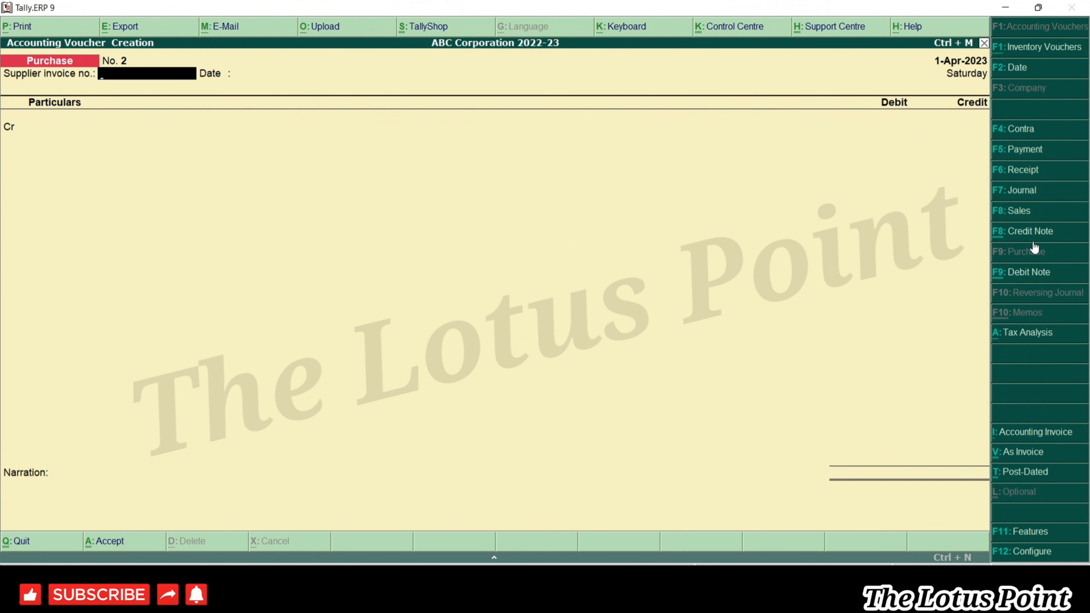
# Start a Credit Note voucher for original invoice number 1 dated 1-Apr-2023.
pyautogui.click(1033, 241)
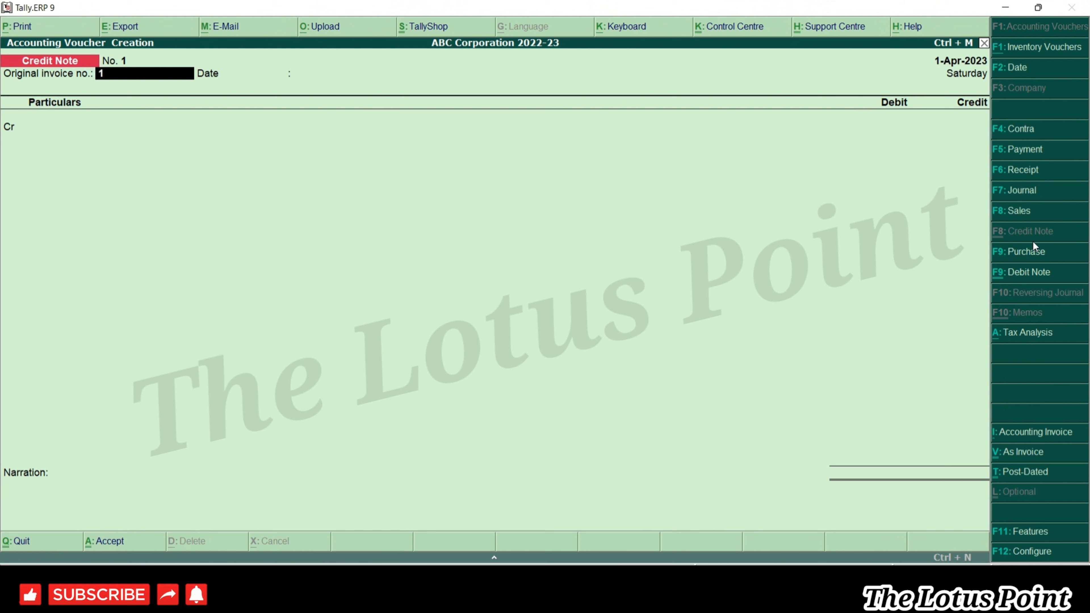
pyautogui.press('Return')
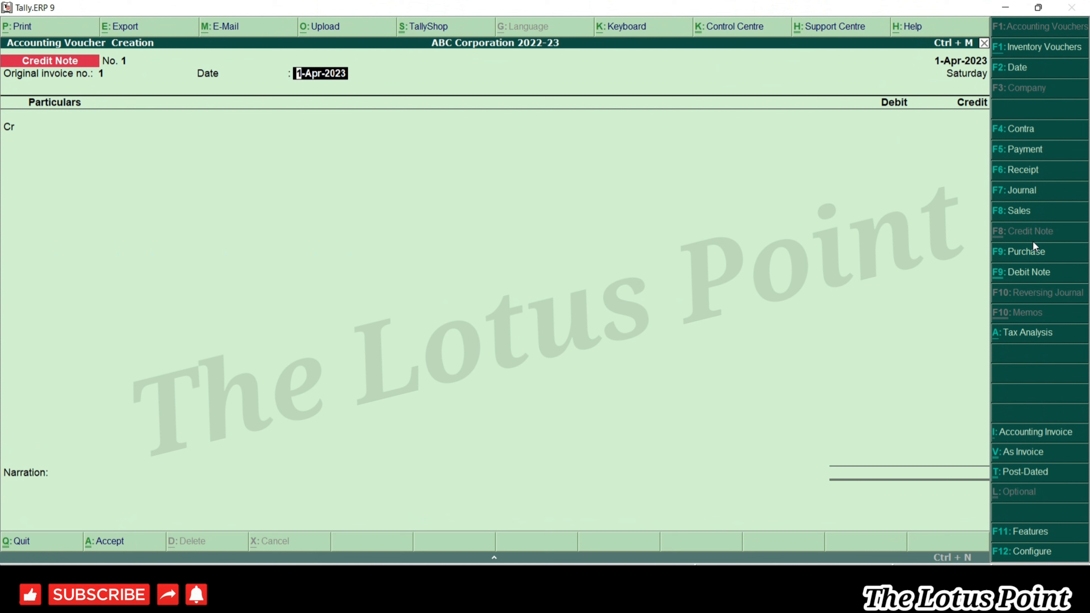
pyautogui.press('Return')
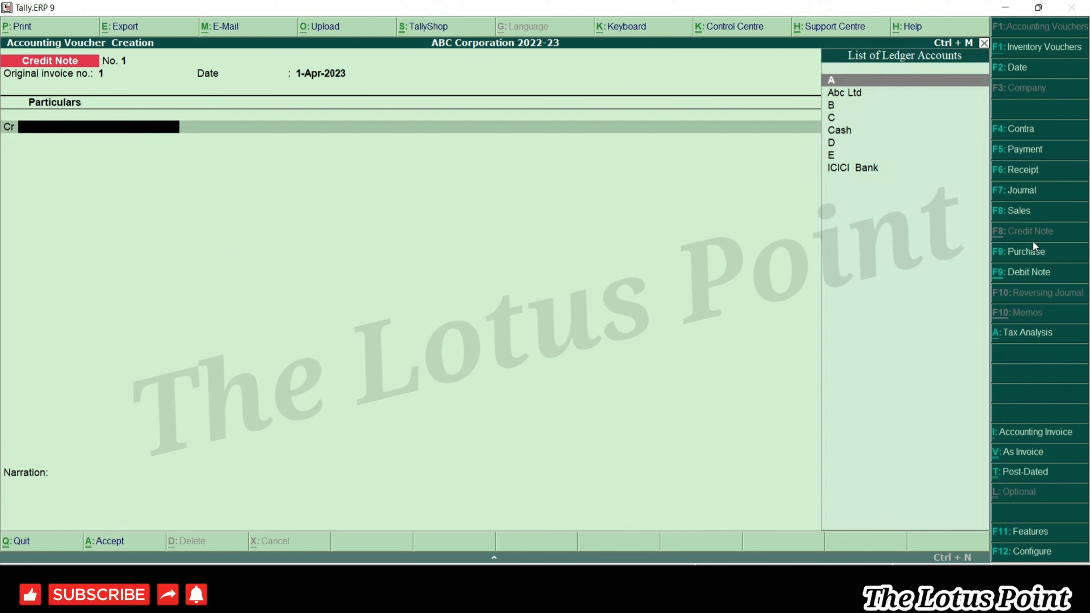
# Choose A as the Credit Note's credit ledger and accept its buyer's details.
pyautogui.write('sa')
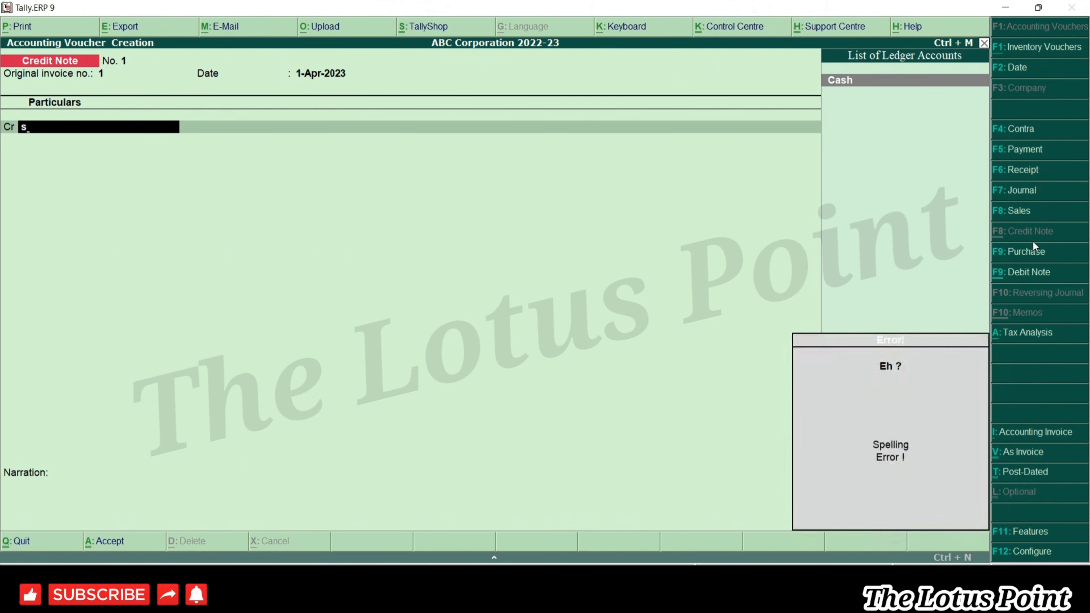
pyautogui.press('BackSpace')
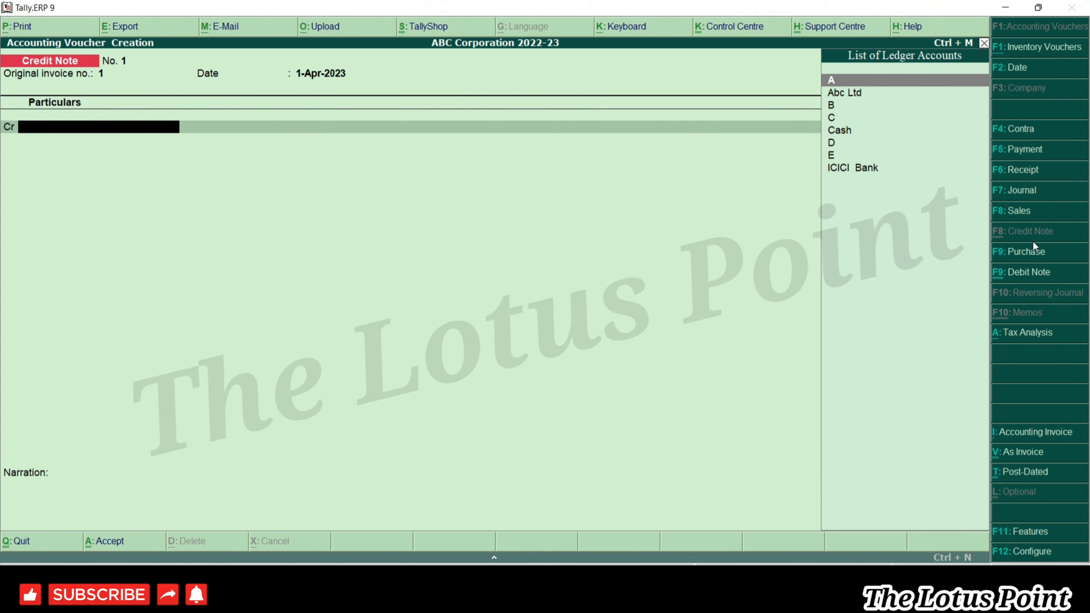
pyautogui.press('Return')
pyautogui.press('Return')
pyautogui.press('Return')
pyautogui.press('Return')
pyautogui.press('Return')
pyautogui.press('Return')
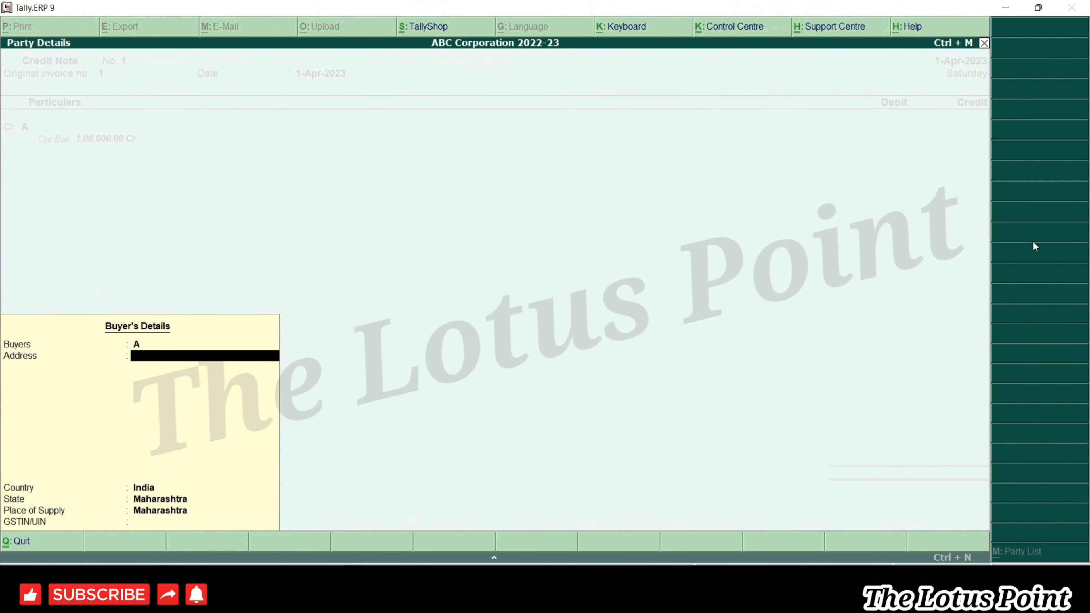
pyautogui.press('Return')
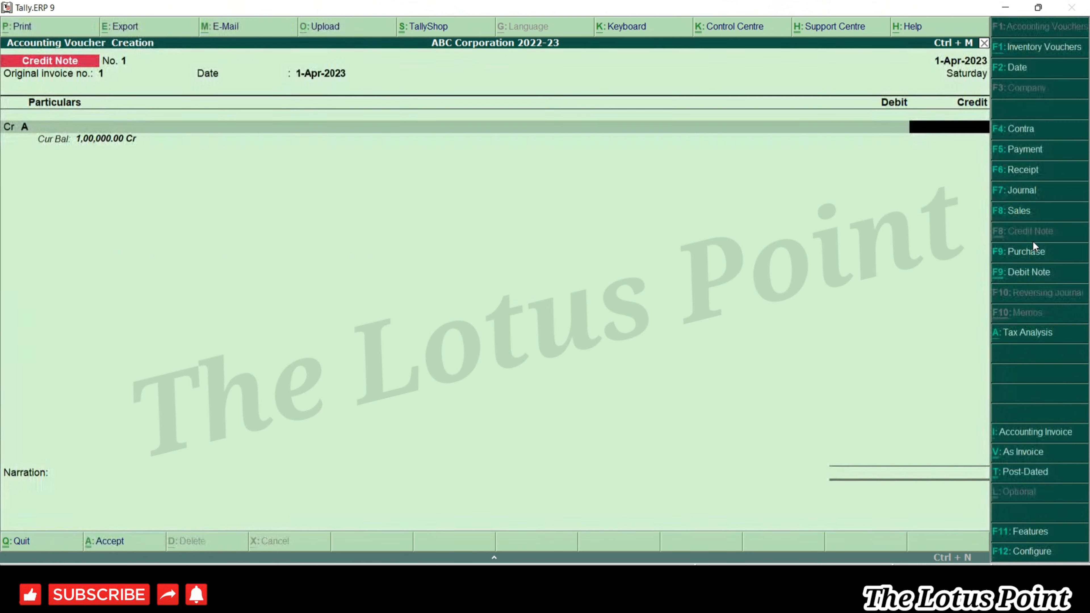
# Credit A with 2500 and allocate it as Agst Ref to pending bill 1.
pyautogui.write('2500')
pyautogui.press('Return')
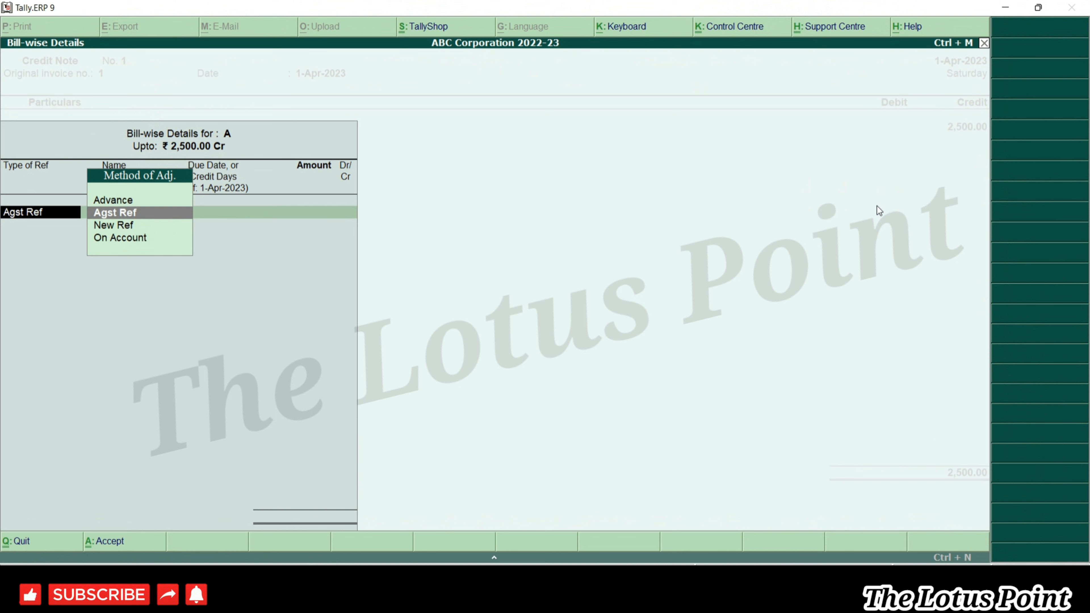
pyautogui.press('Return')
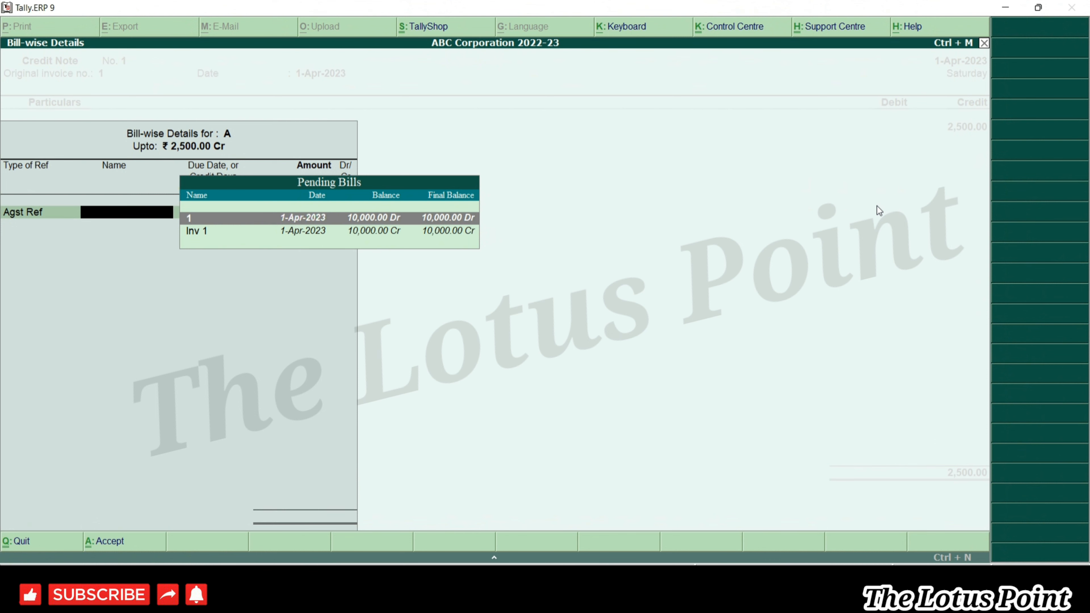
pyautogui.press('Return')
pyautogui.press('Return')
pyautogui.press('Return')
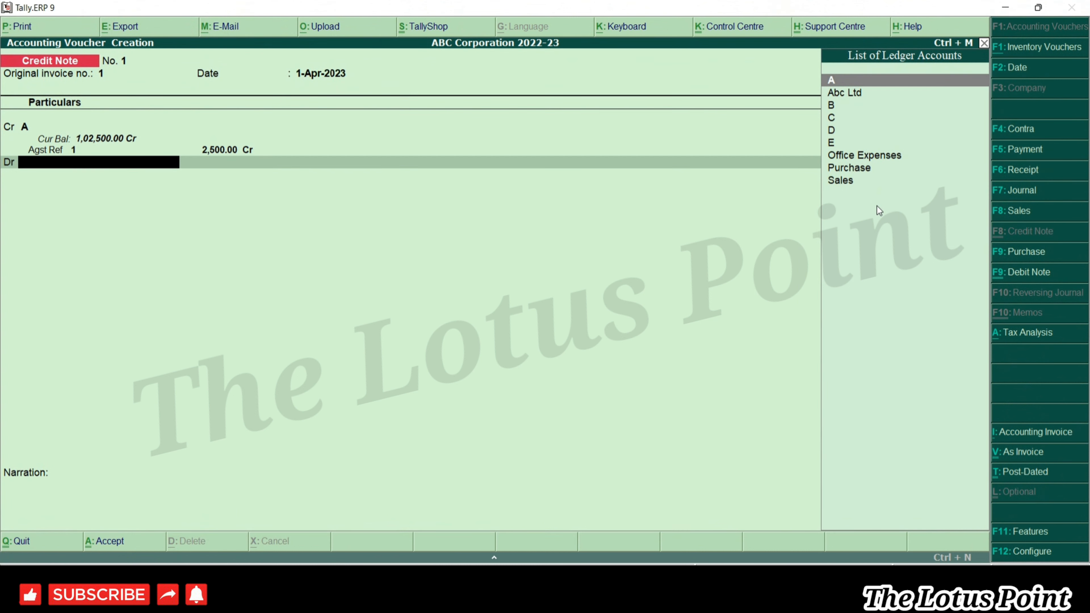
# Debit Sales with 2,500 without inventory allocations, leave the narration blank and save the Credit Note.
pyautogui.write('sales')
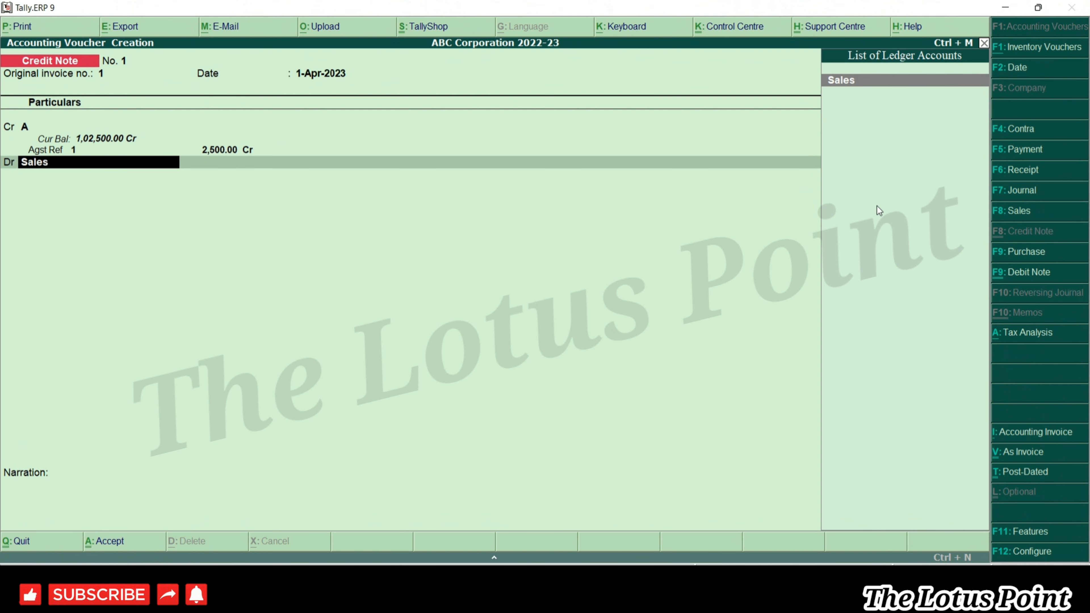
pyautogui.press('Return')
pyautogui.press('Escape')
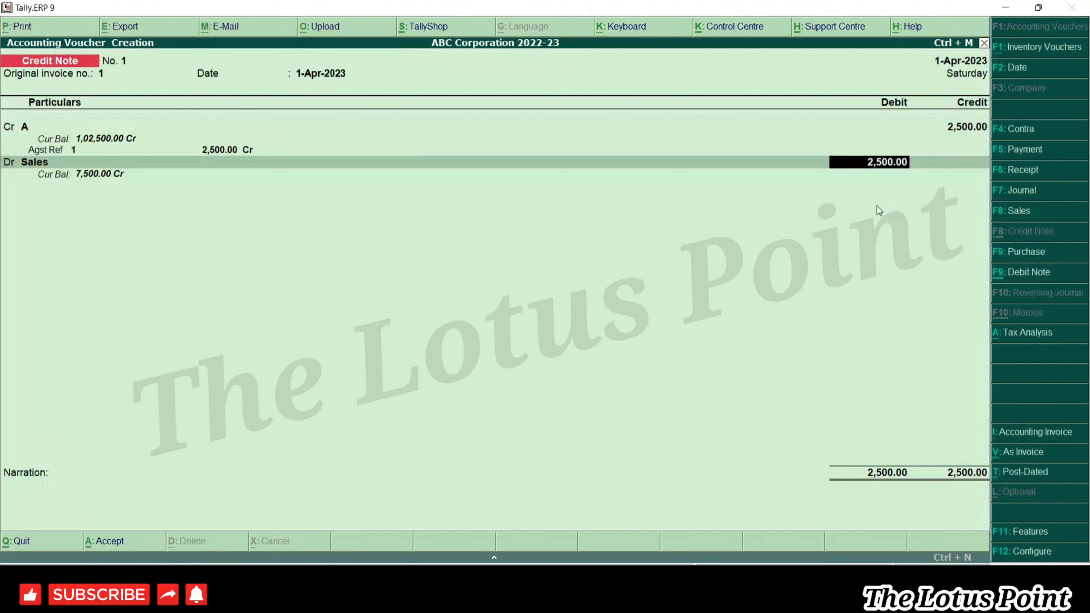
pyautogui.press('Return')
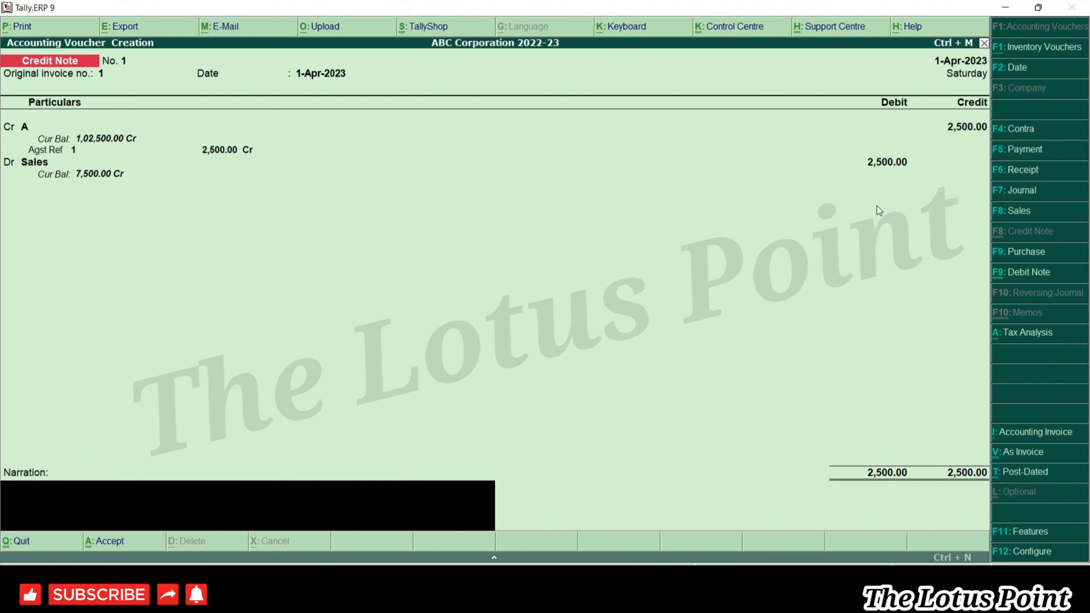
pyautogui.hotkey('ctrl', 'a')
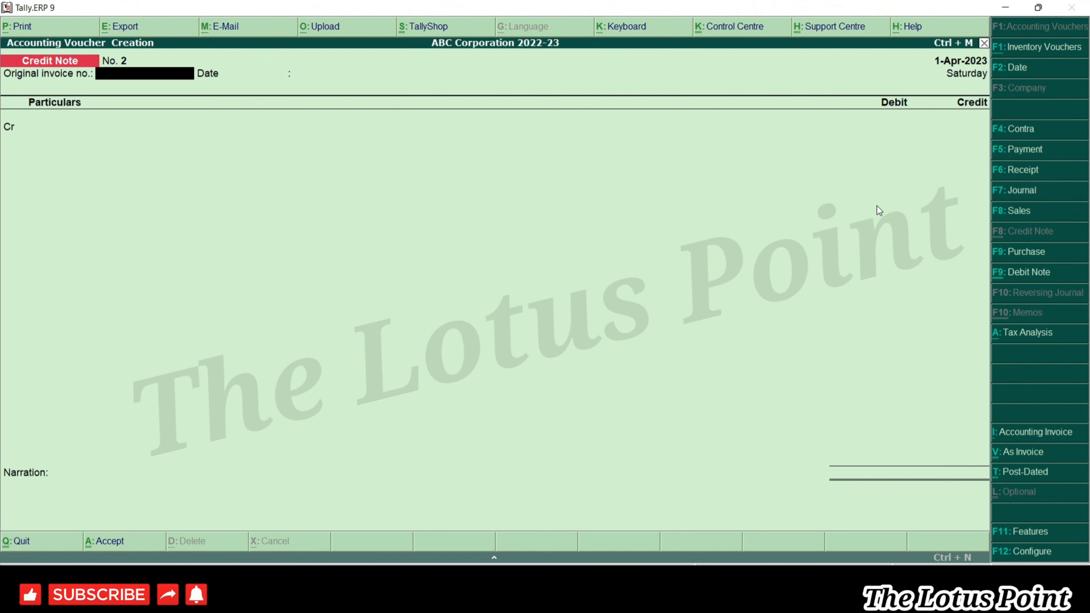
# Start a Debit Note voucher for original invoice number 01 dated 1-Apr-2023.
pyautogui.hotkey('ctrl', 'F9')
pyautogui.write('01')
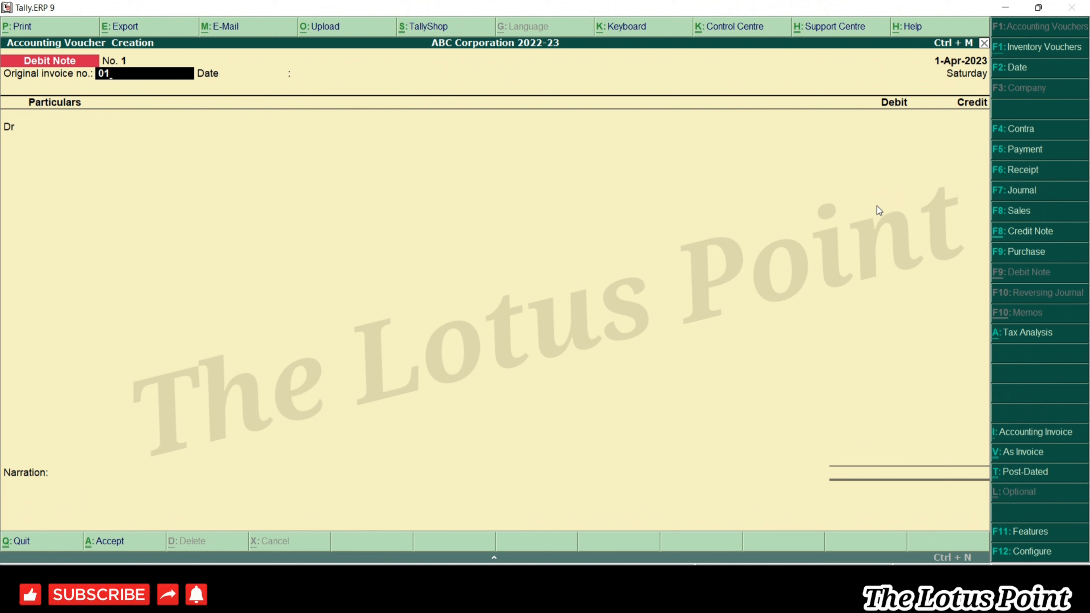
pyautogui.press('Return')
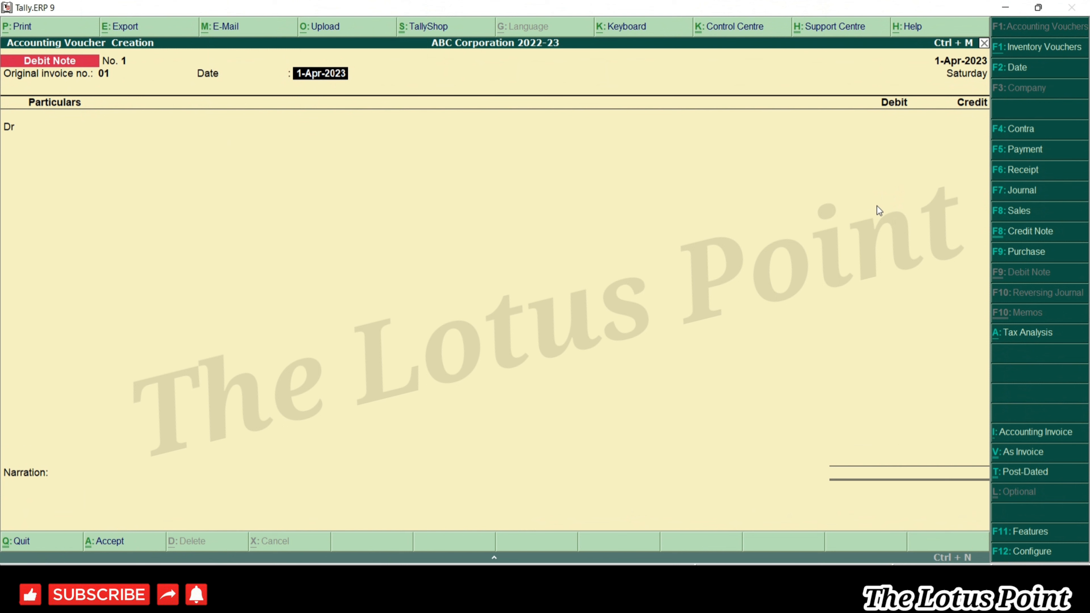
pyautogui.press('Return')
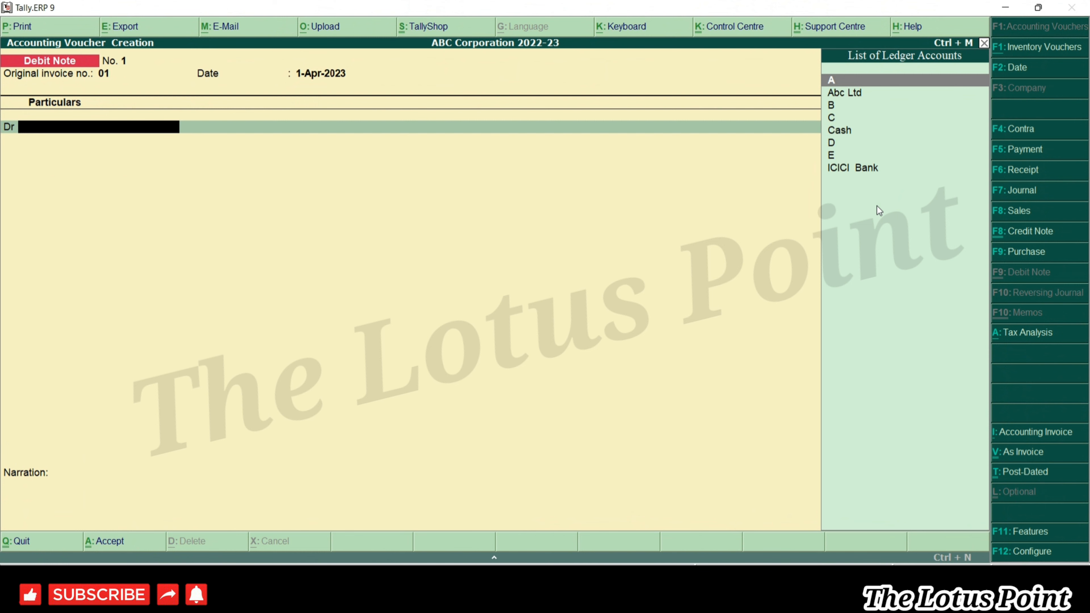
# Choose Abc Ltd as the Debit Note's debit ledger and accept its buyer's details.
pyautogui.press('Down')
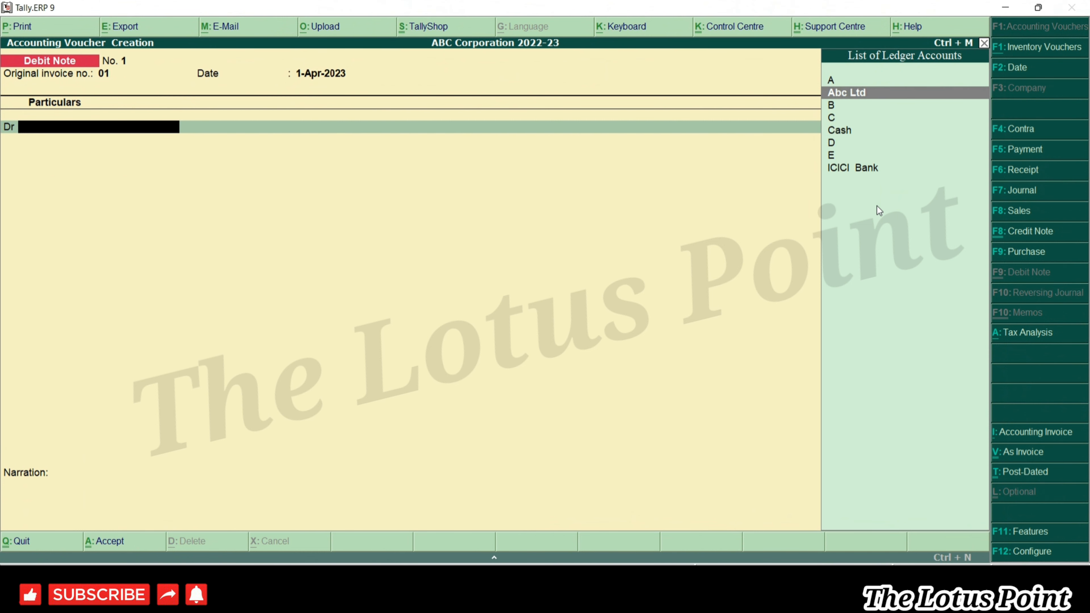
pyautogui.press('Return')
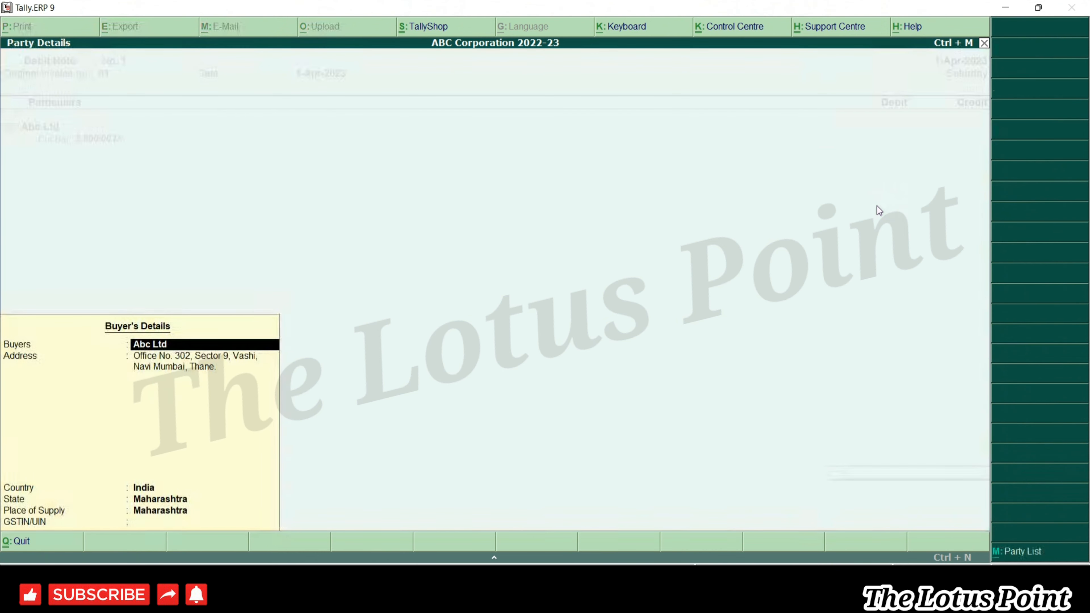
pyautogui.press('Return')
pyautogui.press('Return')
pyautogui.press('Return')
pyautogui.press('Return')
pyautogui.press('Return')
pyautogui.press('Return')
pyautogui.press('Return')
pyautogui.press('Return')
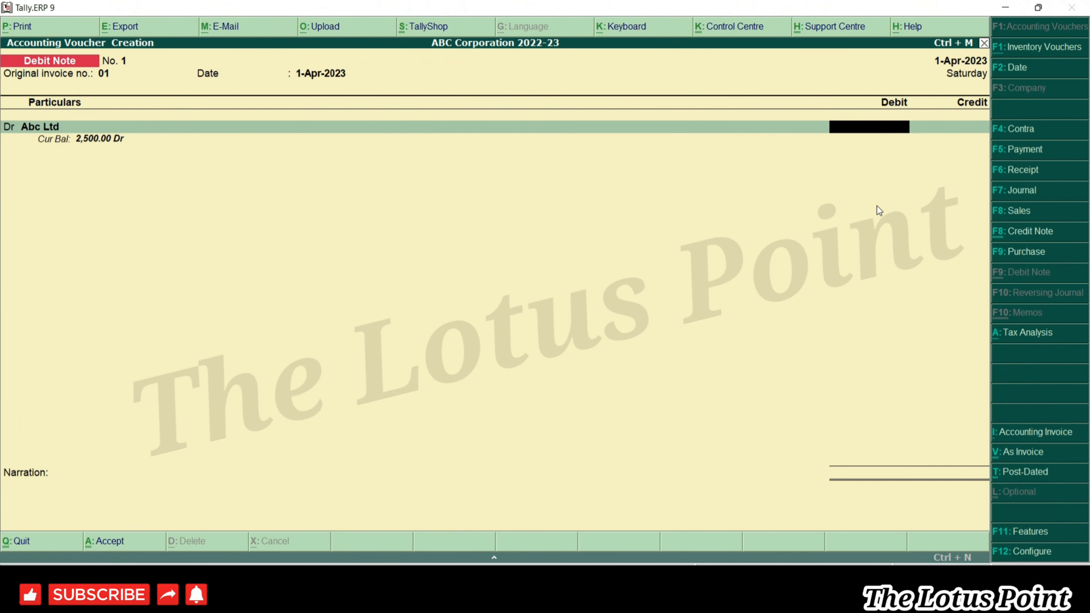
# Debit Abc Ltd with 2000 and allocate it as Agst Ref to pending bill 01.
pyautogui.write('2000')
pyautogui.press('Return')
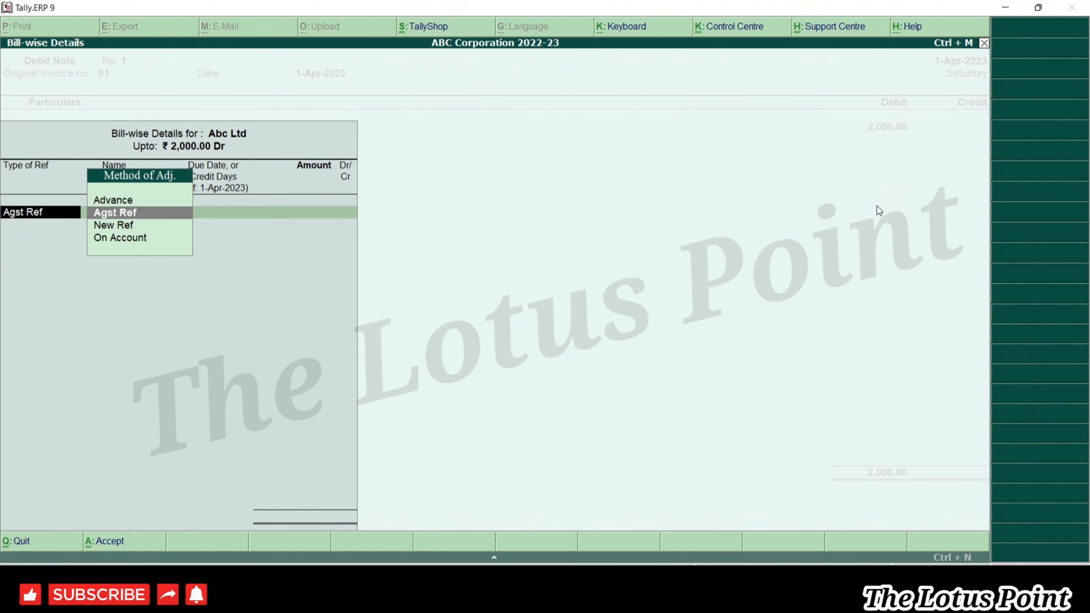
pyautogui.press('Return')
pyautogui.press('Return')
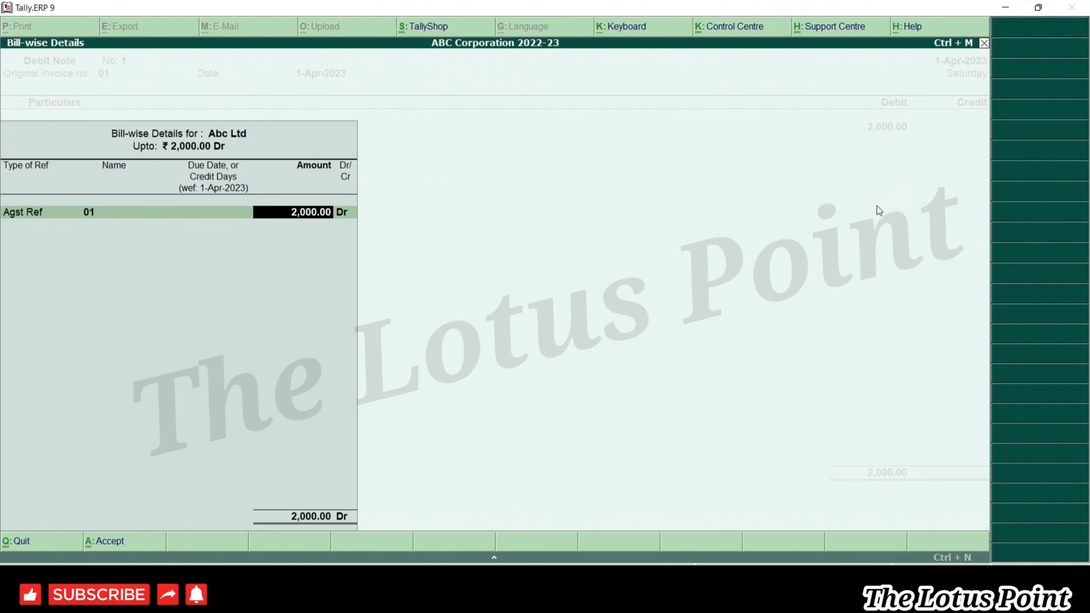
pyautogui.press('Return')
pyautogui.press('Return')
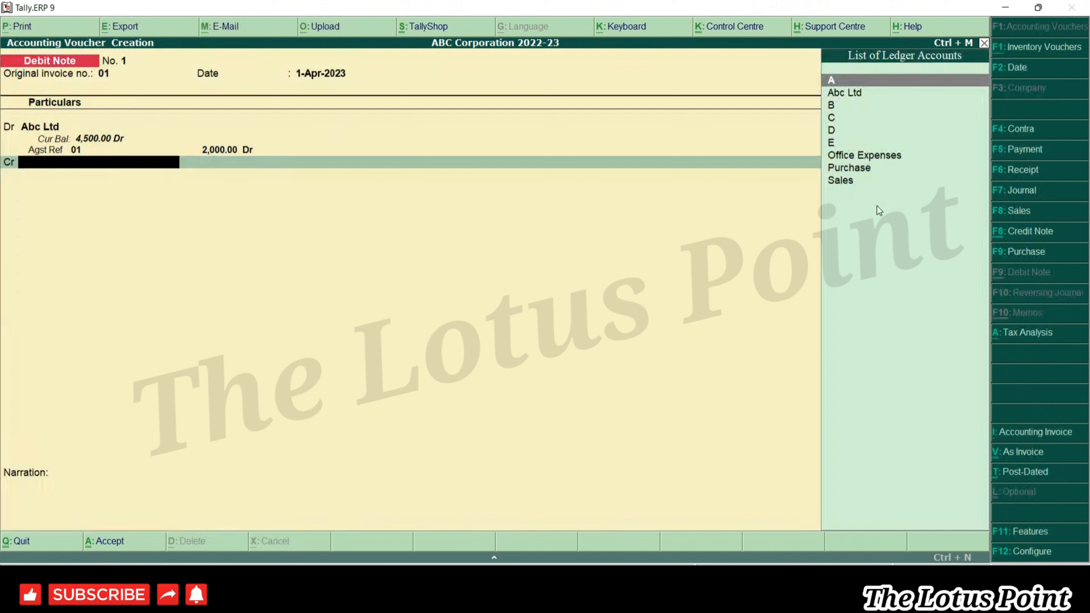
# Credit Purchase with 2,000 without inventory allocations, leave the narration blank and save the Debit Note.
pyautogui.write('Pur')
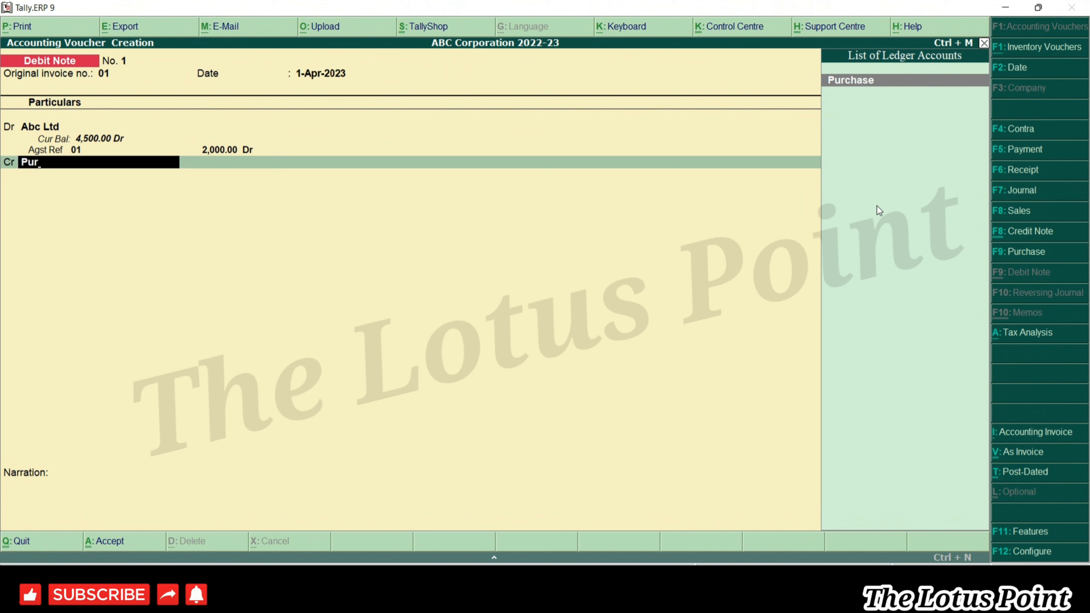
pyautogui.press('Return')
pyautogui.press('Escape')
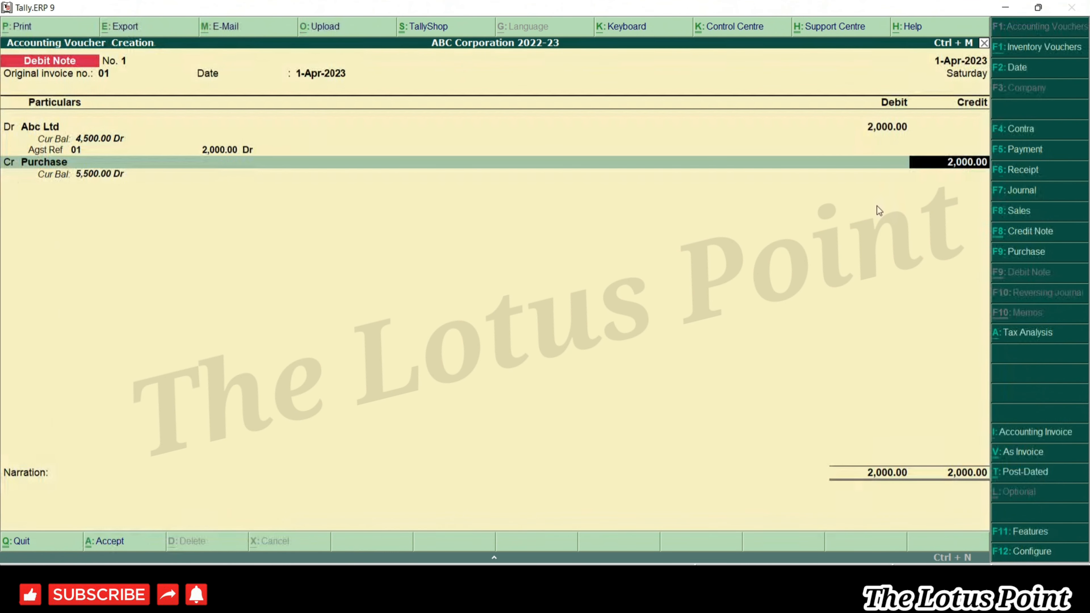
pyautogui.press('Return')
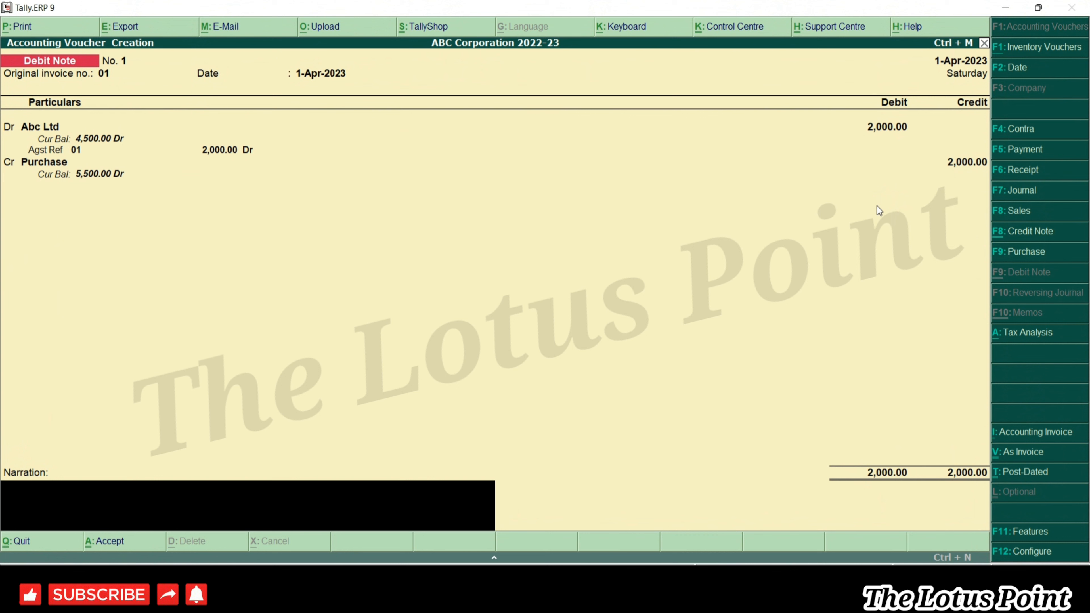
pyautogui.press('Return')
pyautogui.press('Return')
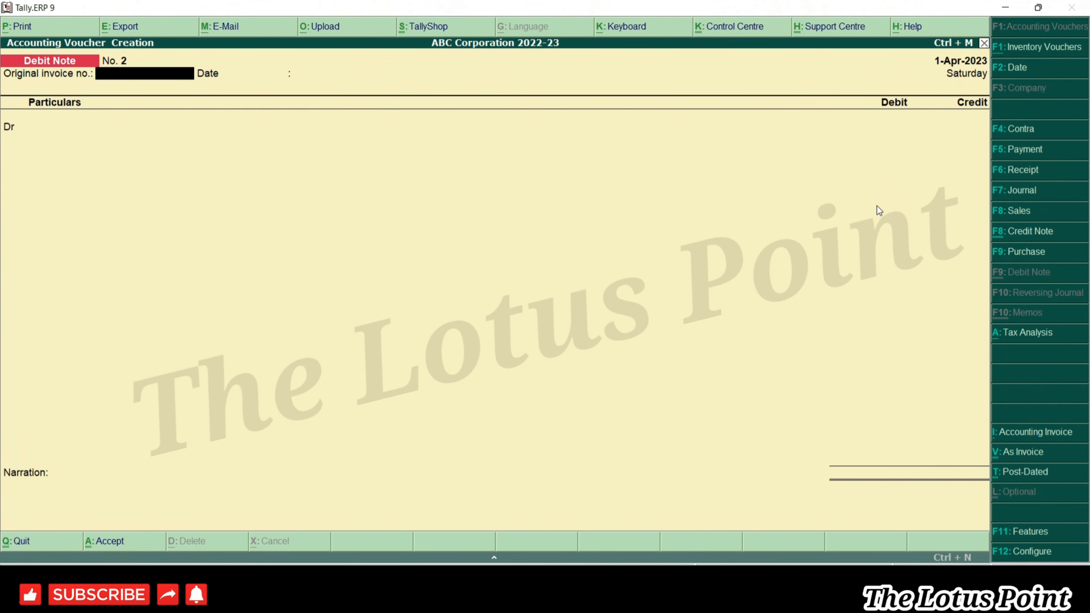